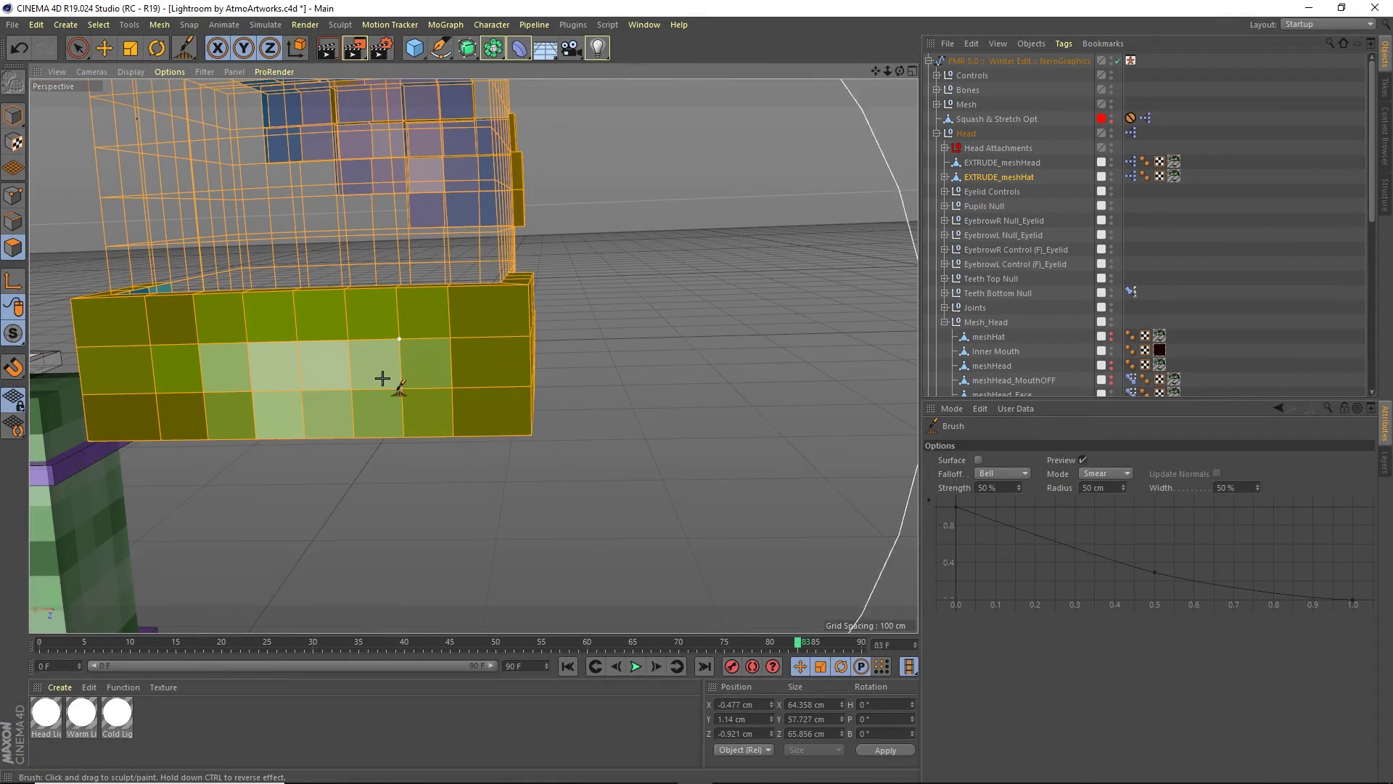
Smear the edges of the lower strip of EXTRUDE_meshHat with the Brush to make its blocky outline slightly uneven
left_click_drag(294, 296, 293, 310)
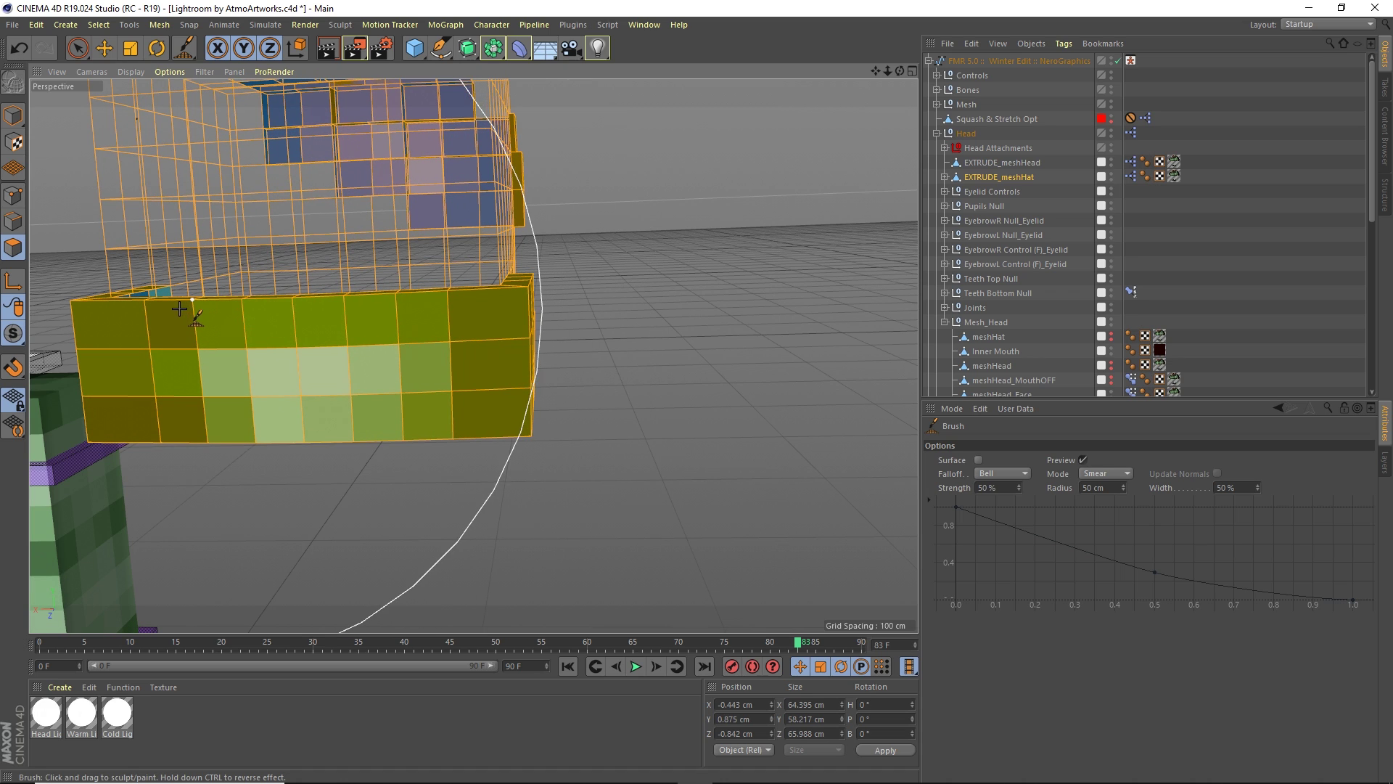
left_click_drag(441, 297, 444, 300)
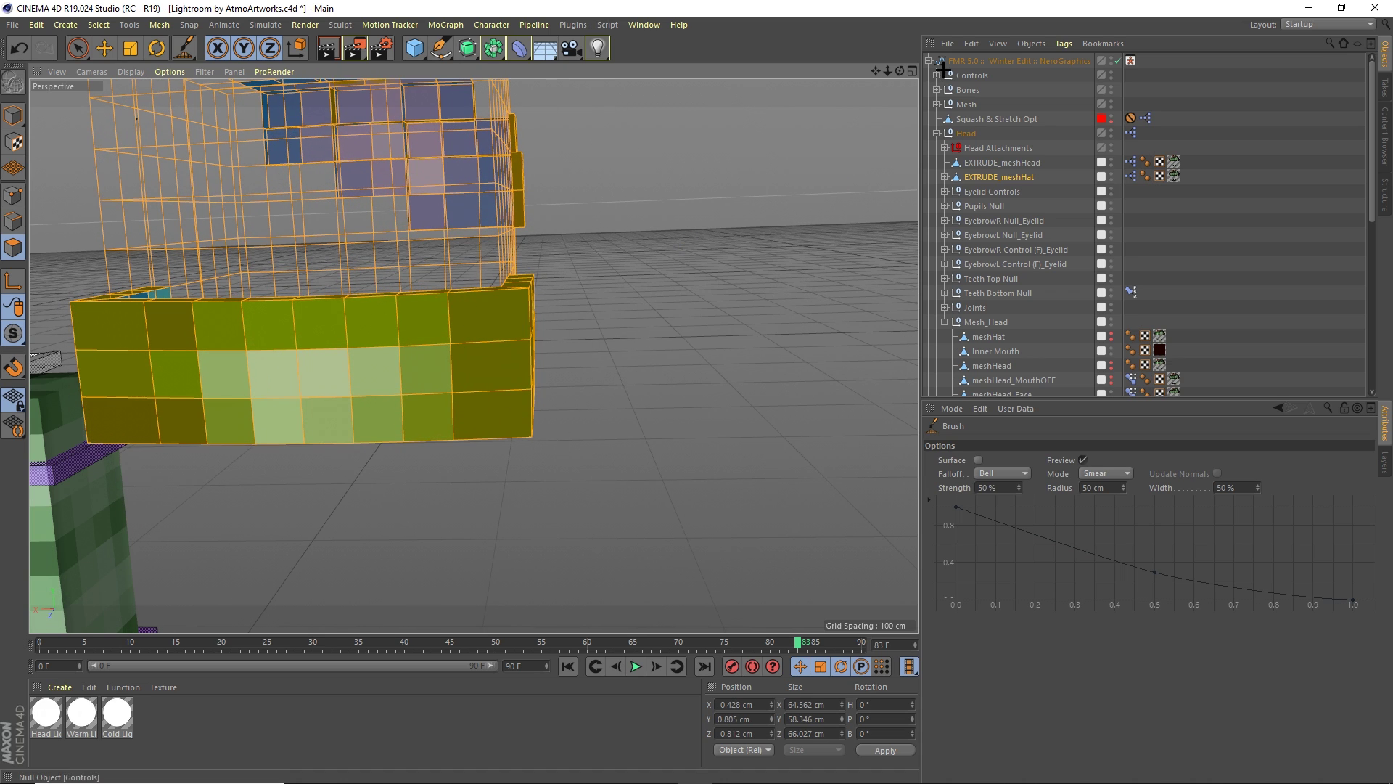
mouse_move(902, 73)
left_mouse_down()
mouse_move(474, 354)
mouse_move(522, 237)
mouse_move(211, 303)
left_mouse_up()
left_click_drag(899, 72, 863, 121)
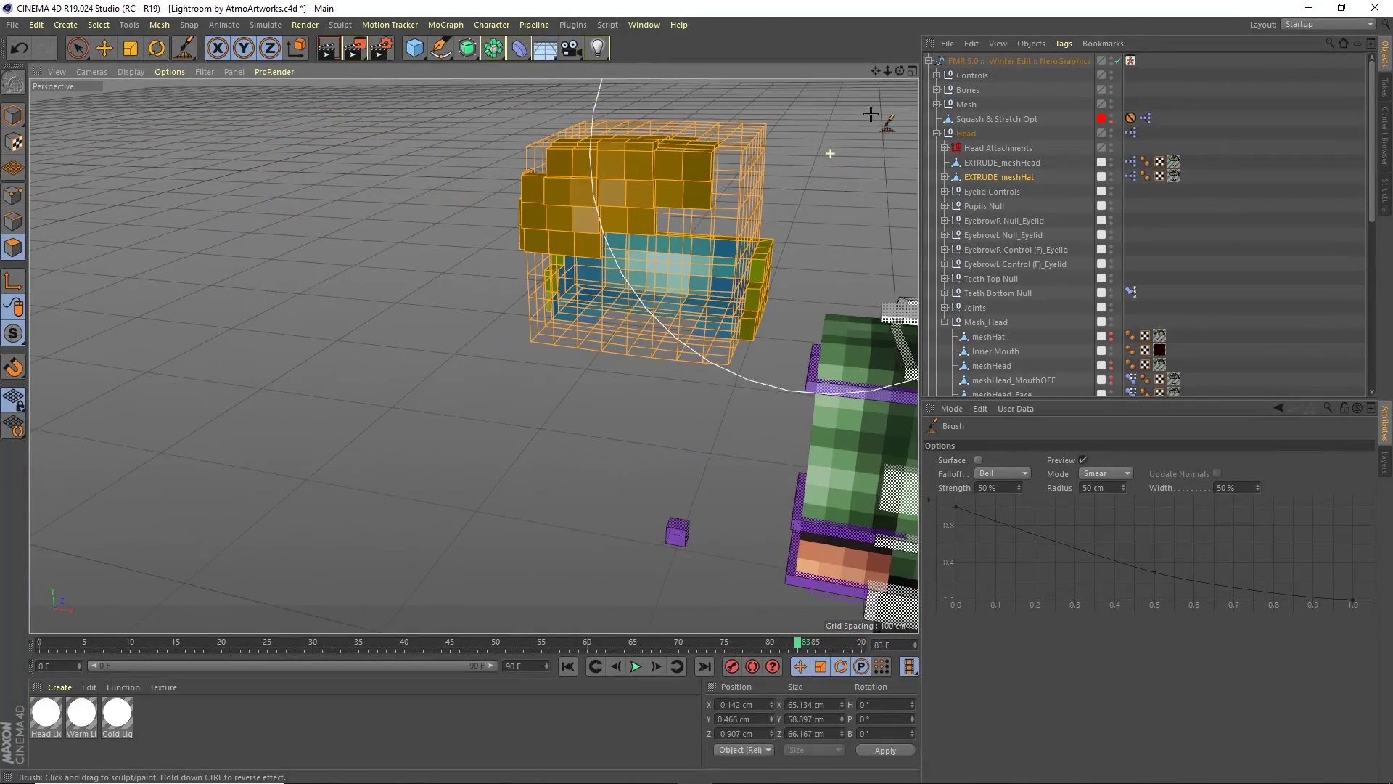
Return EXTRUDE_meshHat to object-level editing and slide it back onto the character's head at X 0 cm
left_click_drag(877, 69, 44, 81)
left_click_drag(473, 356, 877, 69)
left_click(105, 47)
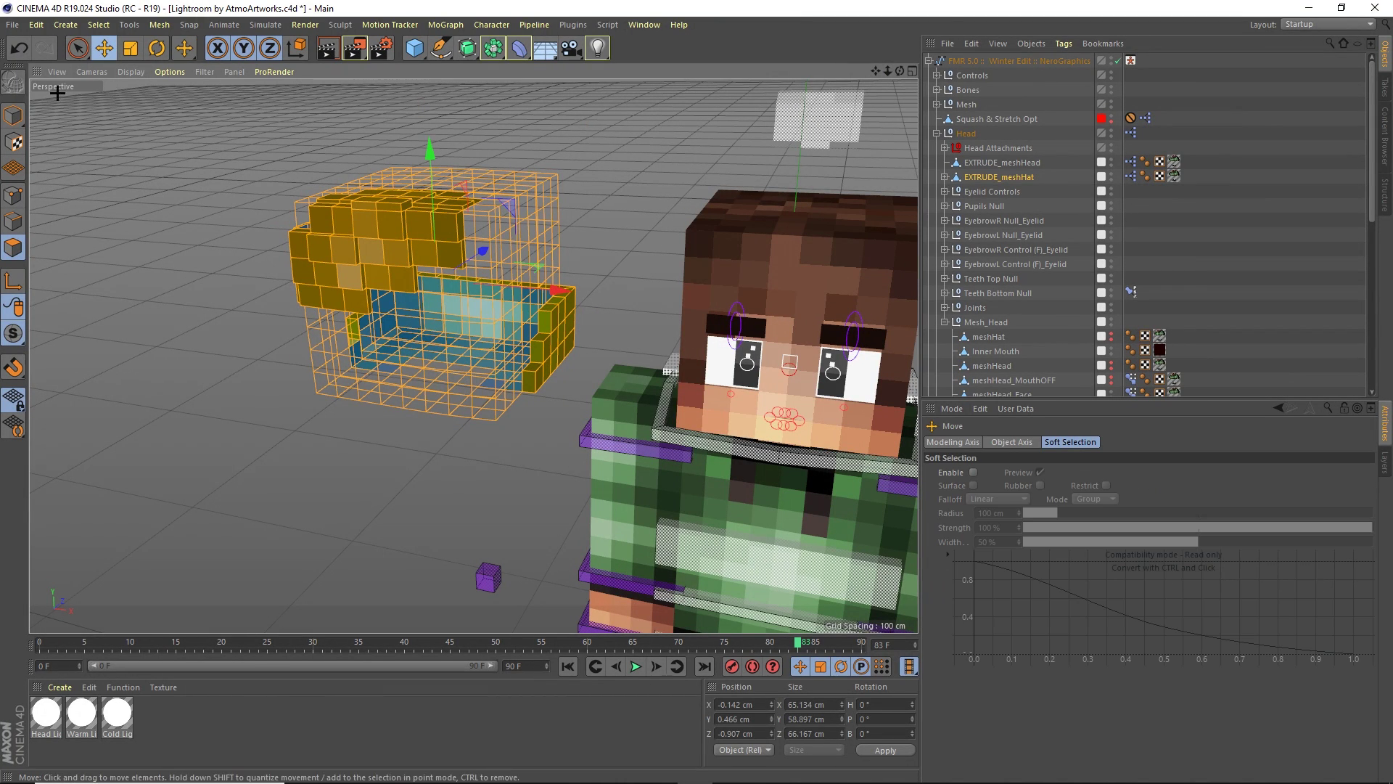
left_click(13, 115)
scroll(588, 189, "down", 3)
left_click_drag(609, 249, 834, 264)
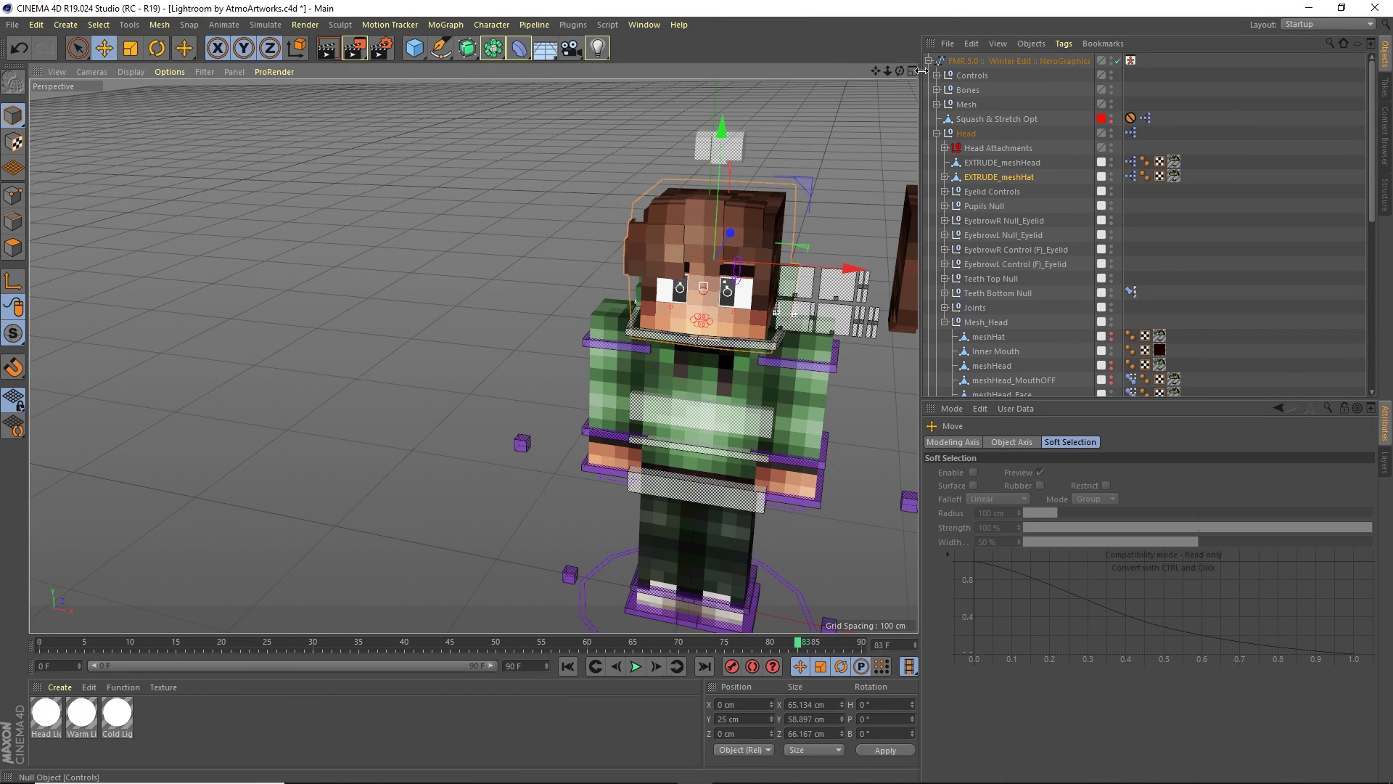
Select the detached EXTRUDE_meshHead hair object and switch it to polygon editing
mouse_move(873, 71)
left_mouse_down()
mouse_move(473, 354)
mouse_move(874, 72)
left_mouse_up()
scroll(675, 174, "up", 5)
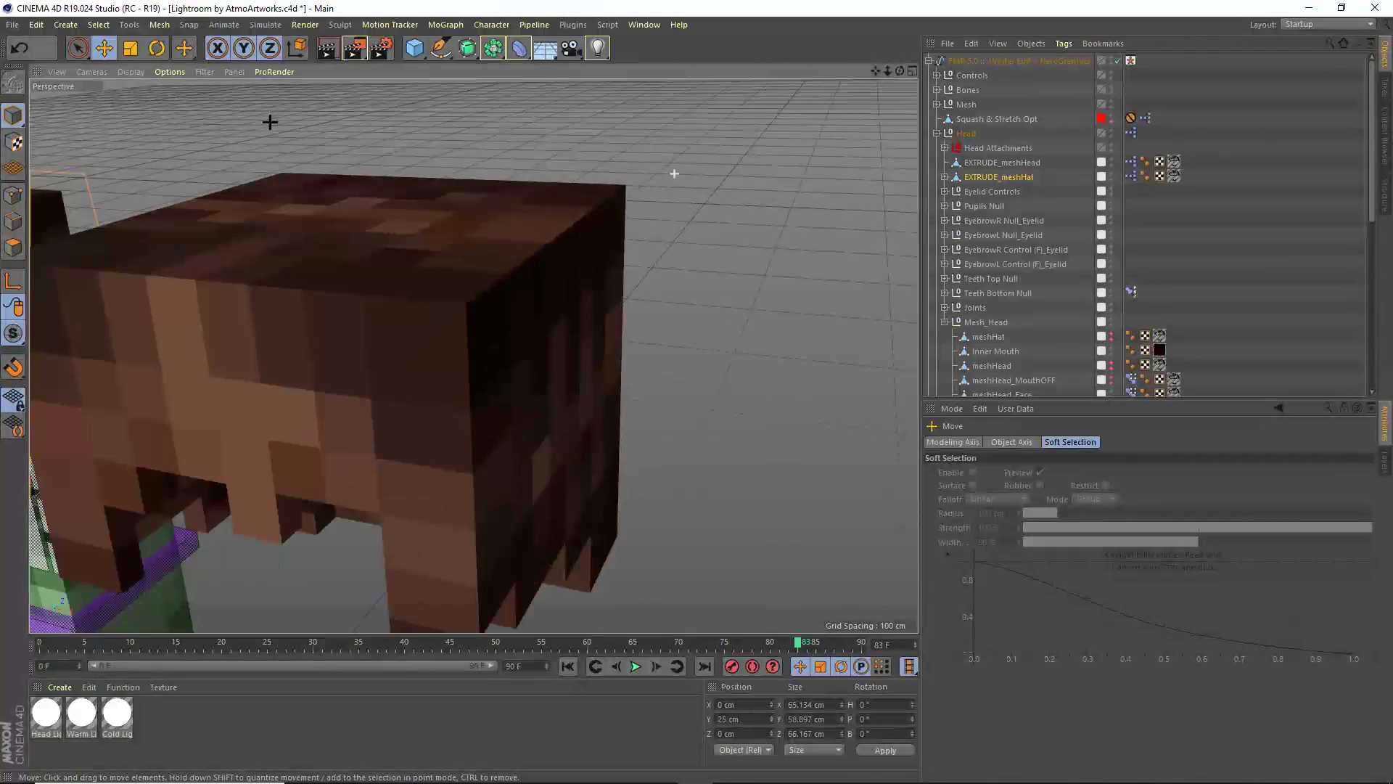
scroll(271, 98, "down", 3)
left_click(75, 48)
left_click(285, 170)
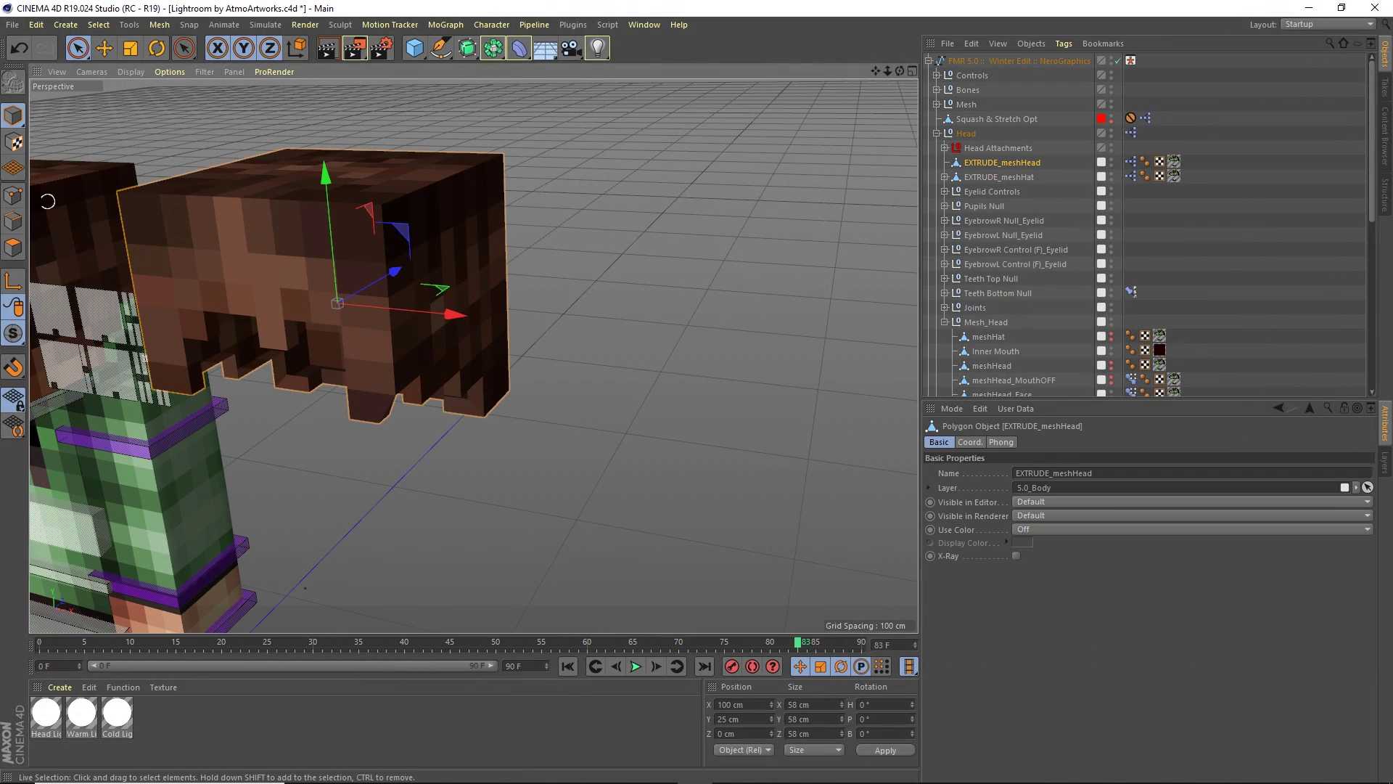
left_click(13, 248)
middle_click_drag(359, 272, 595, 285, "alt")
scroll(597, 285, "up", 2)
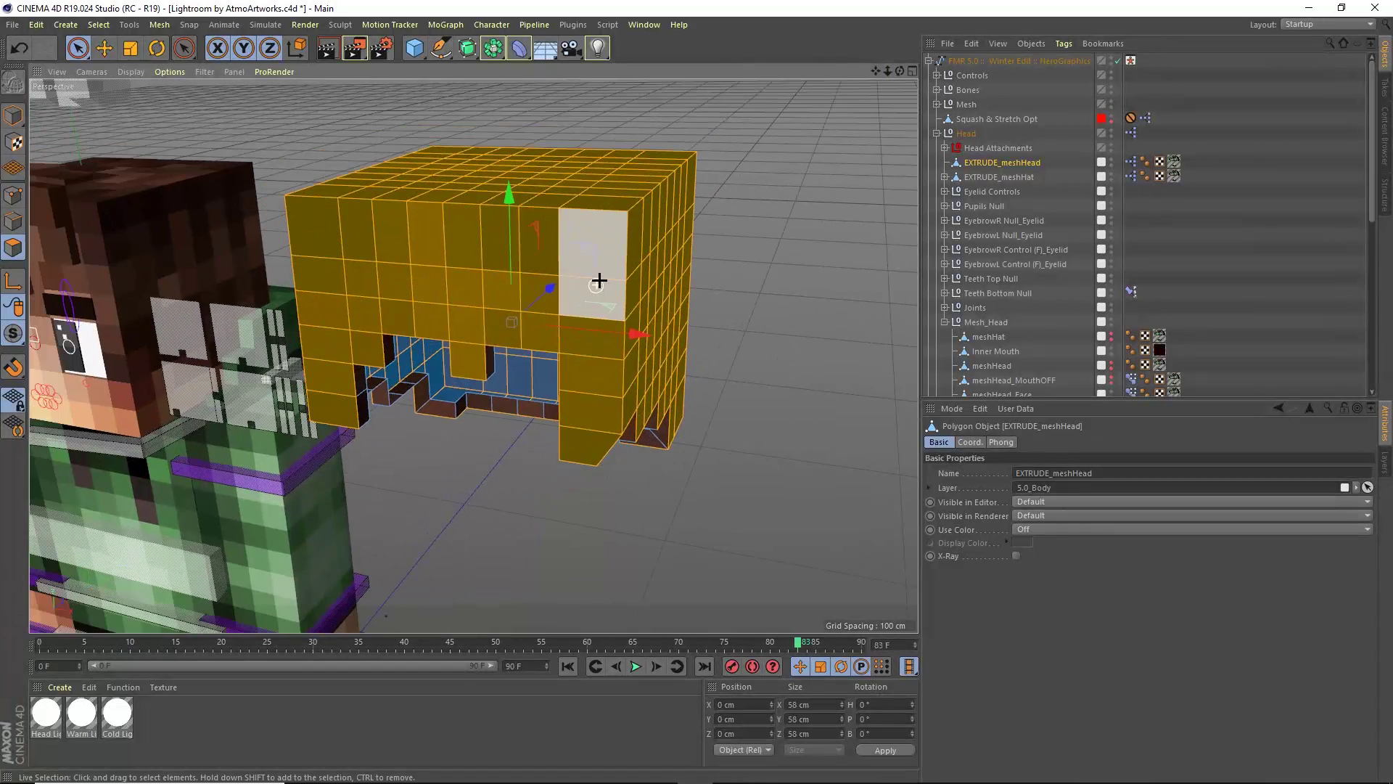
Smear the side edges and lower corners of EXTRUDE_meshHead with the Brush to distort its outline slightly
right_click(528, 292)
left_click(639, 255)
left_click_drag(900, 70, 725, 84)
mouse_move(605, 452)
left_mouse_down()
mouse_move(309, 471)
mouse_move(355, 462)
left_mouse_up()
left_click_drag(615, 244, 620, 247)
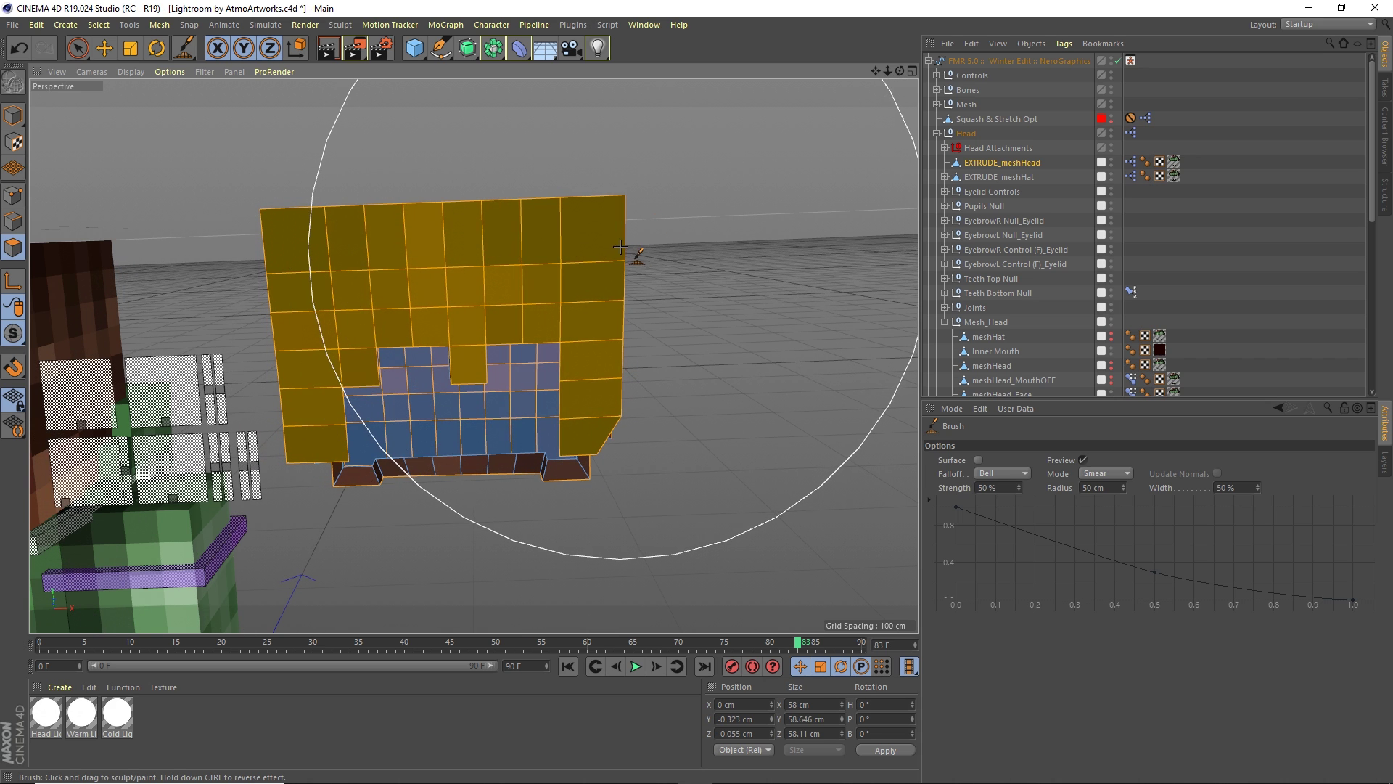
left_click_drag(263, 271, 251, 270)
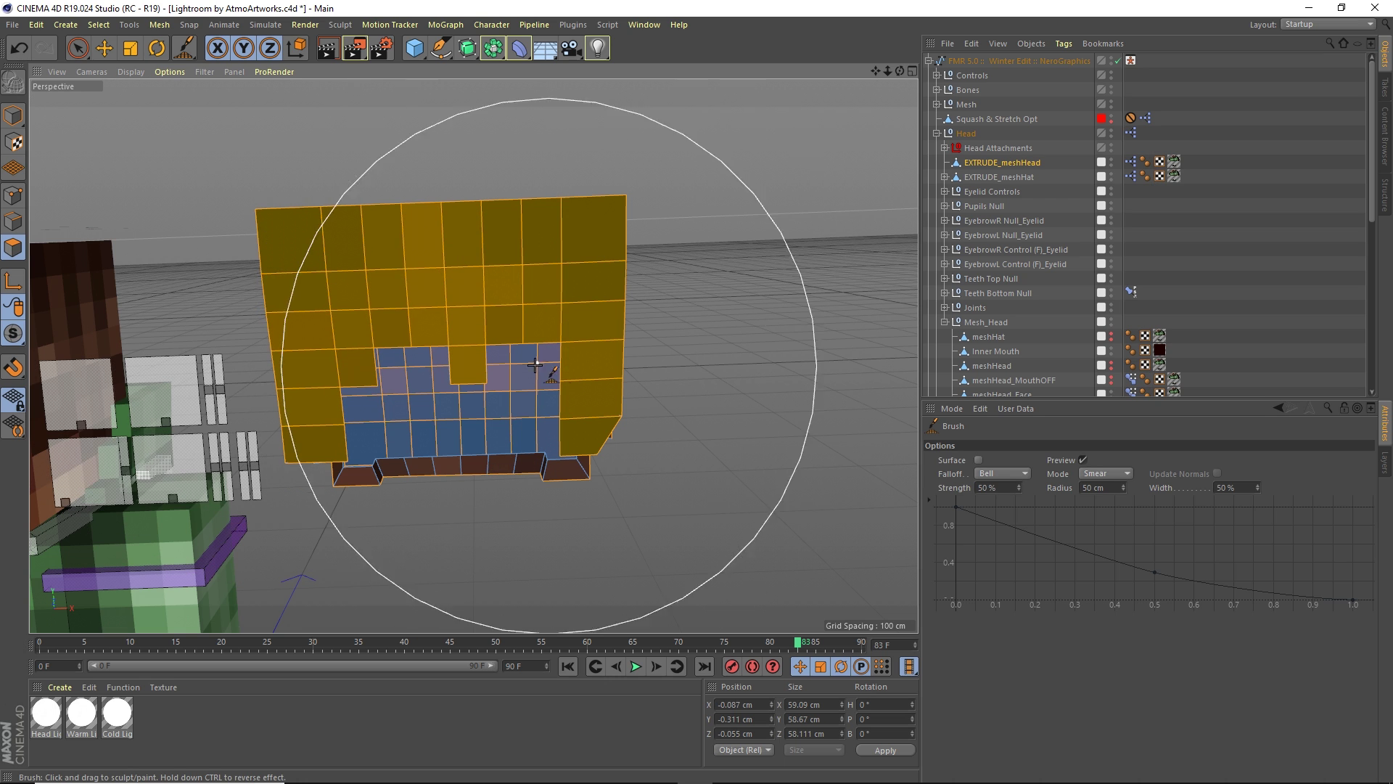
scroll(546, 366, "down", 2)
left_click_drag(896, 72, 798, 71)
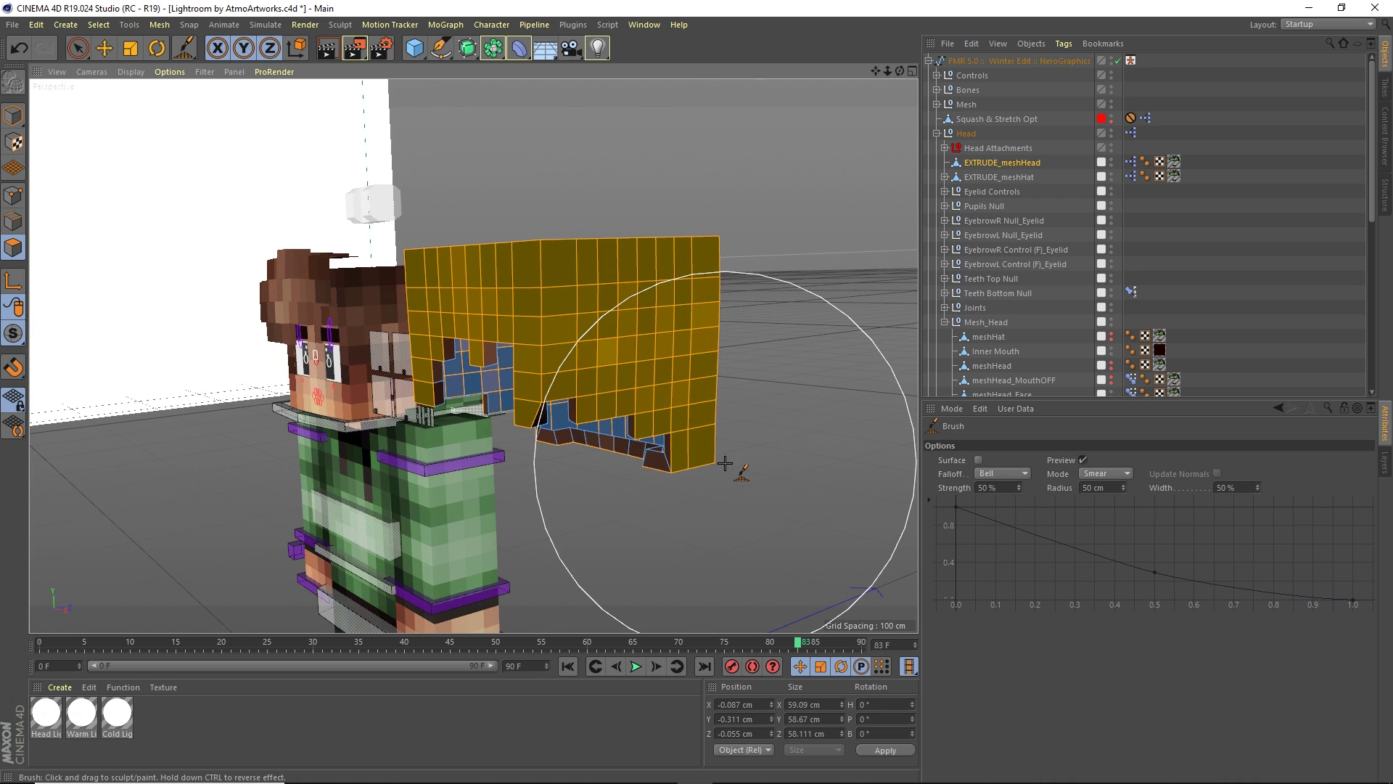
left_click_drag(561, 443, 564, 449)
Return EXTRUDE_meshHead to object-level editing and slide it back onto the character's head at X 0 cm
left_click(105, 48)
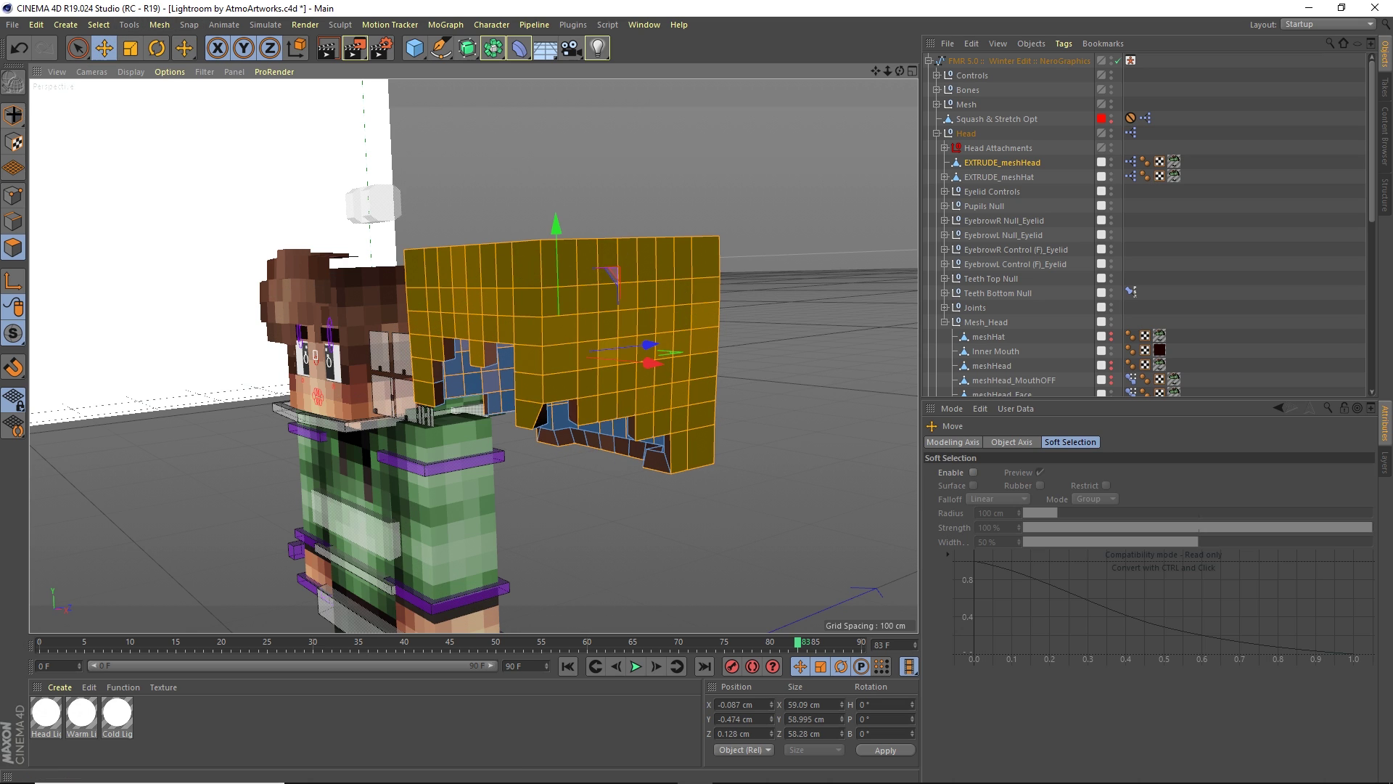
left_click(13, 116)
left_click_drag(648, 362, 443, 350)
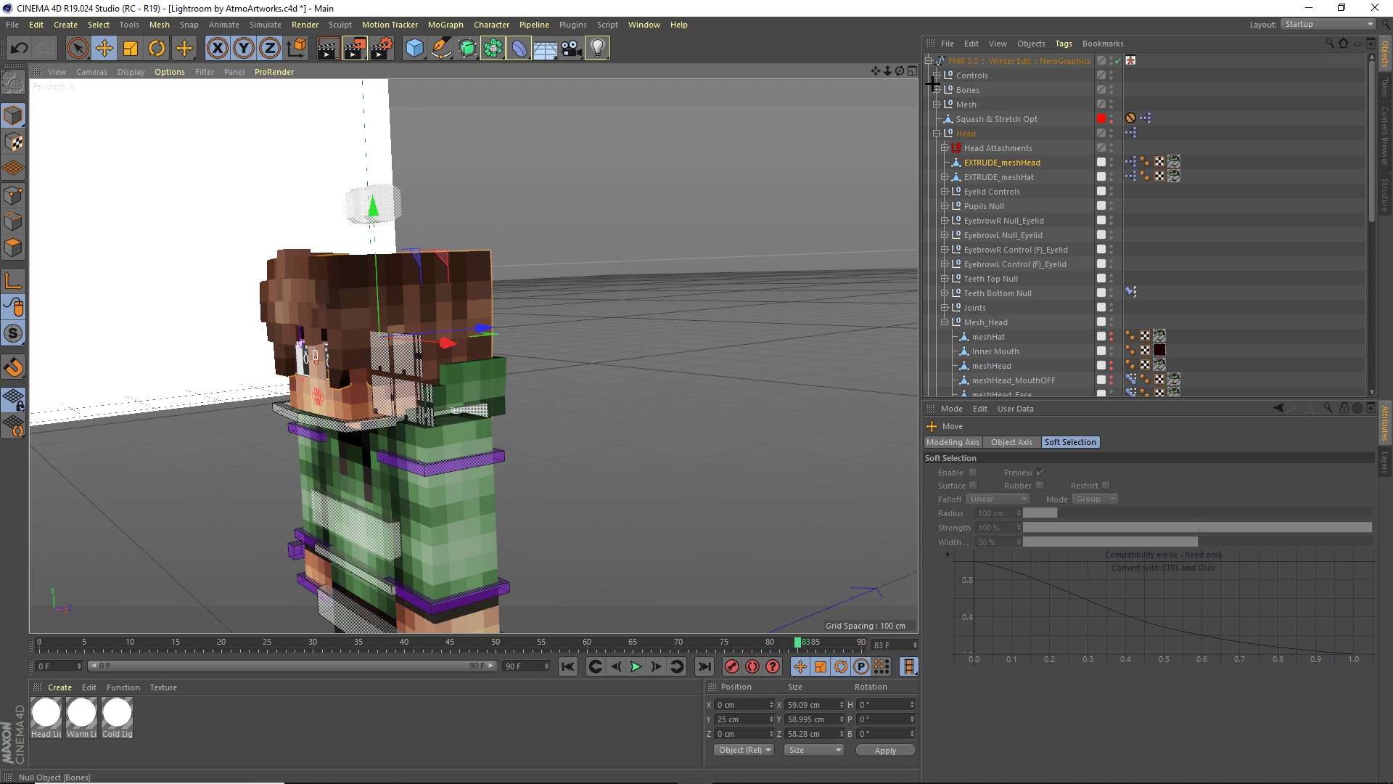
Try rotating the character's right arm with the controlArmR shoulder control, and undo the rotation
mouse_move(900, 73)
left_mouse_down()
mouse_move(849, 77)
mouse_move(898, 70)
left_mouse_up()
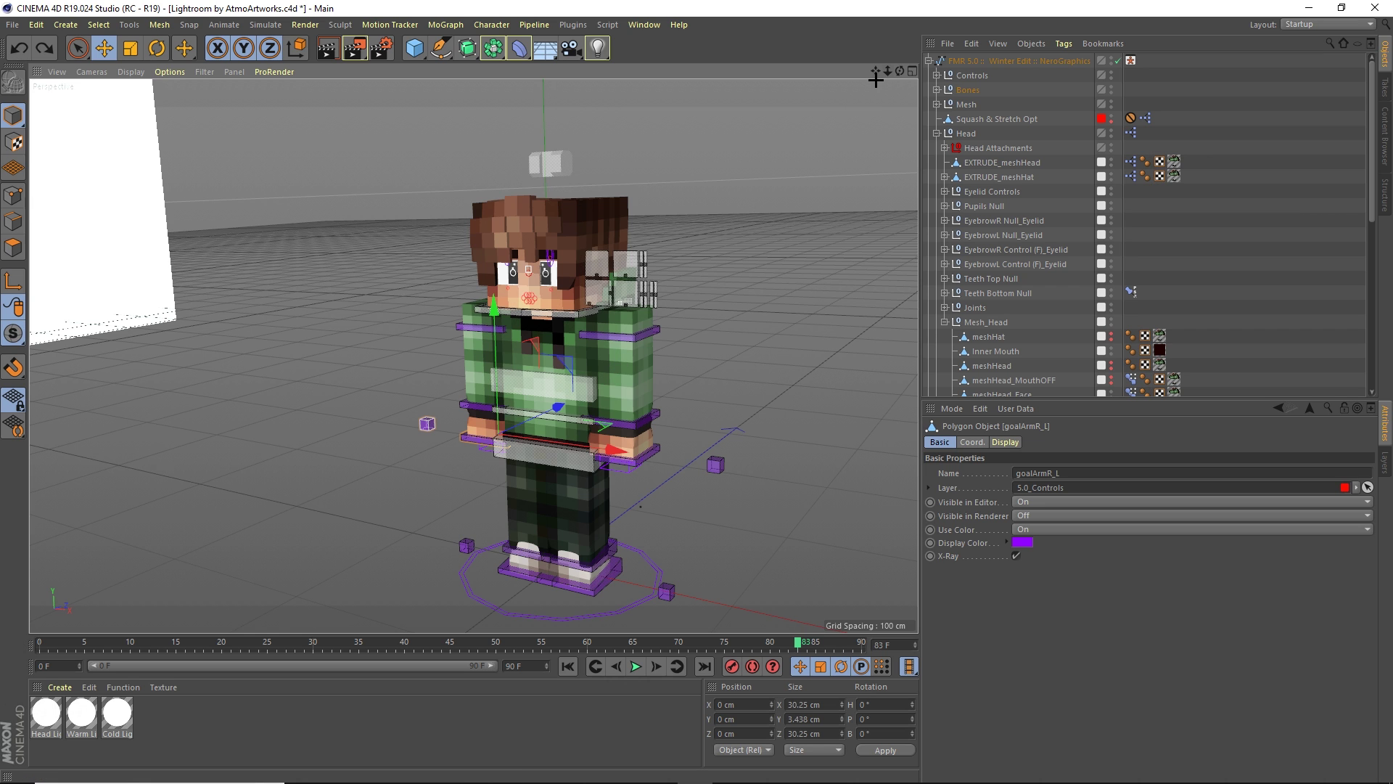
left_click_drag(875, 71, 842, 57)
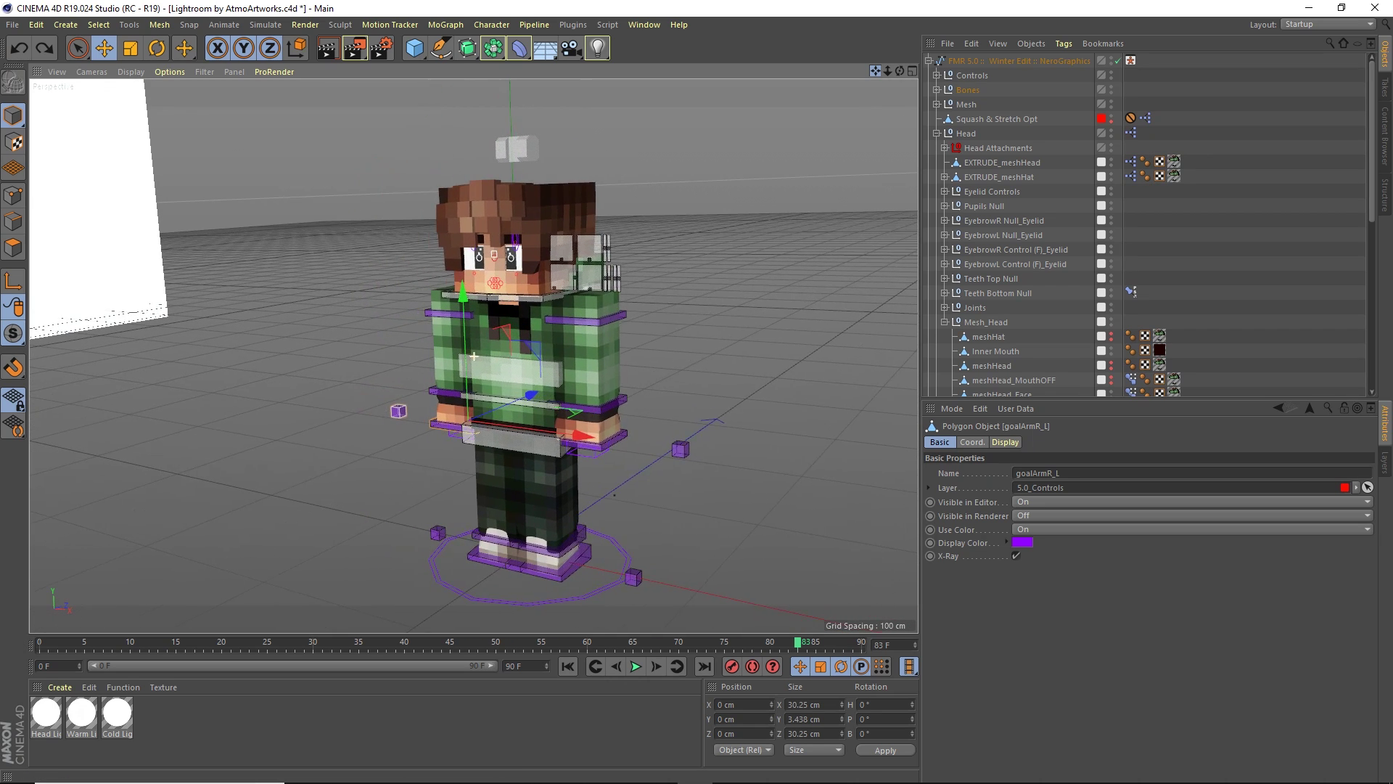
scroll(628, 258, "up", 4)
scroll(630, 261, "down", 3)
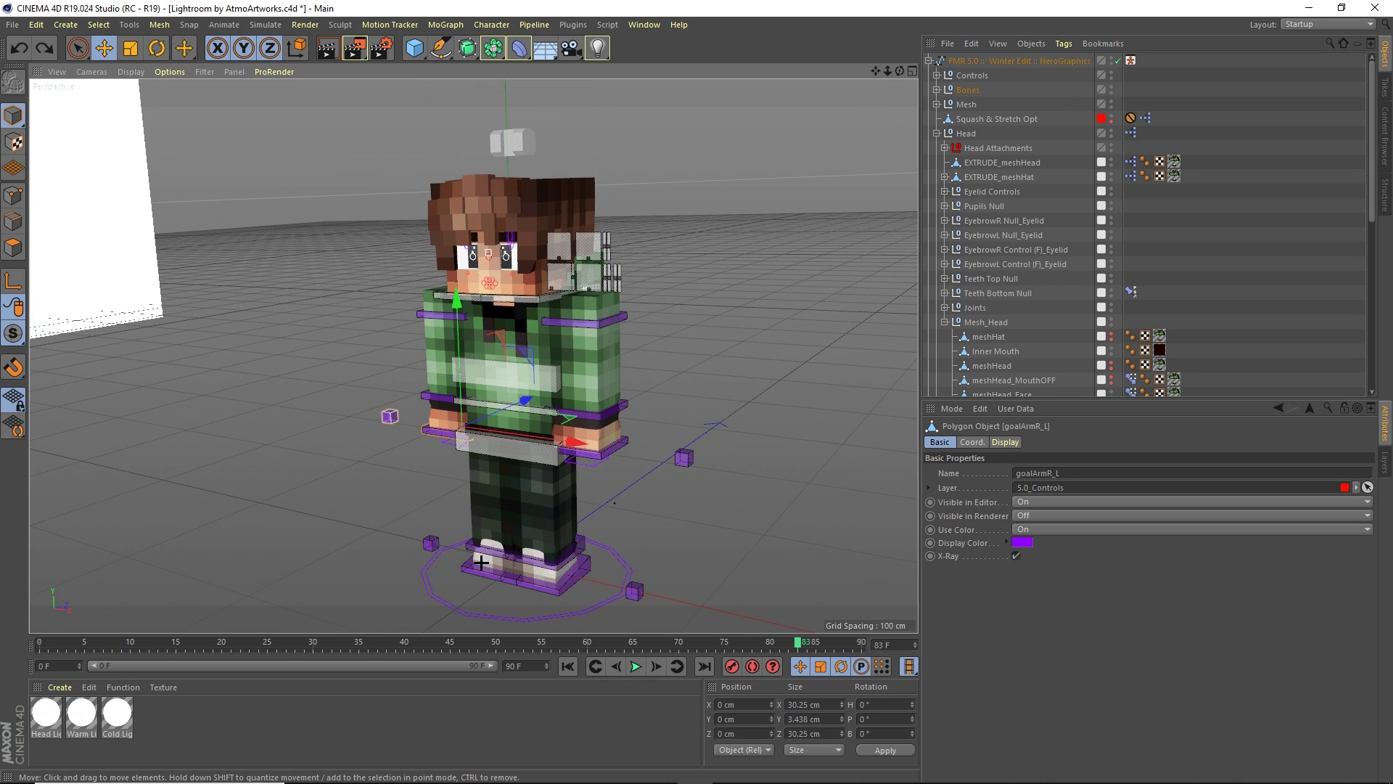
scroll(437, 337, "up", 4)
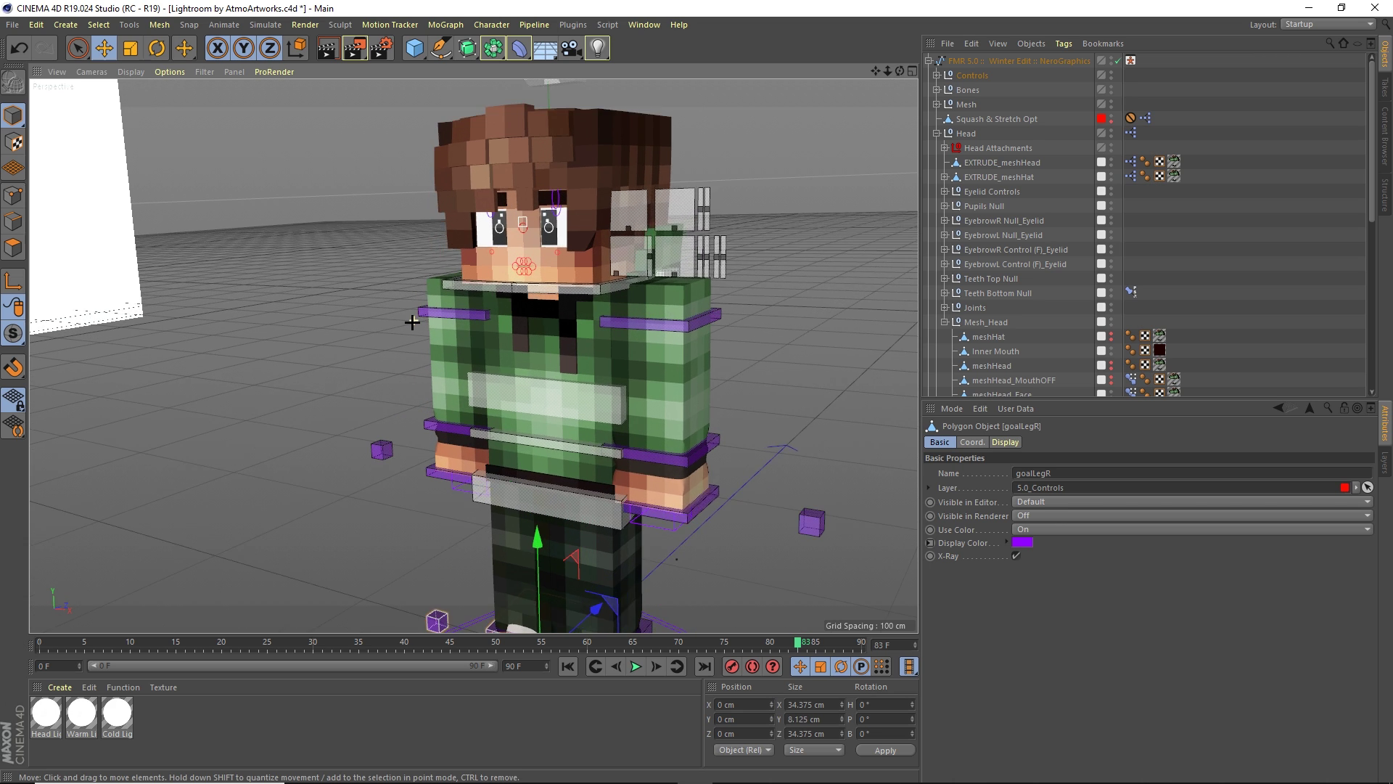
left_click(433, 307)
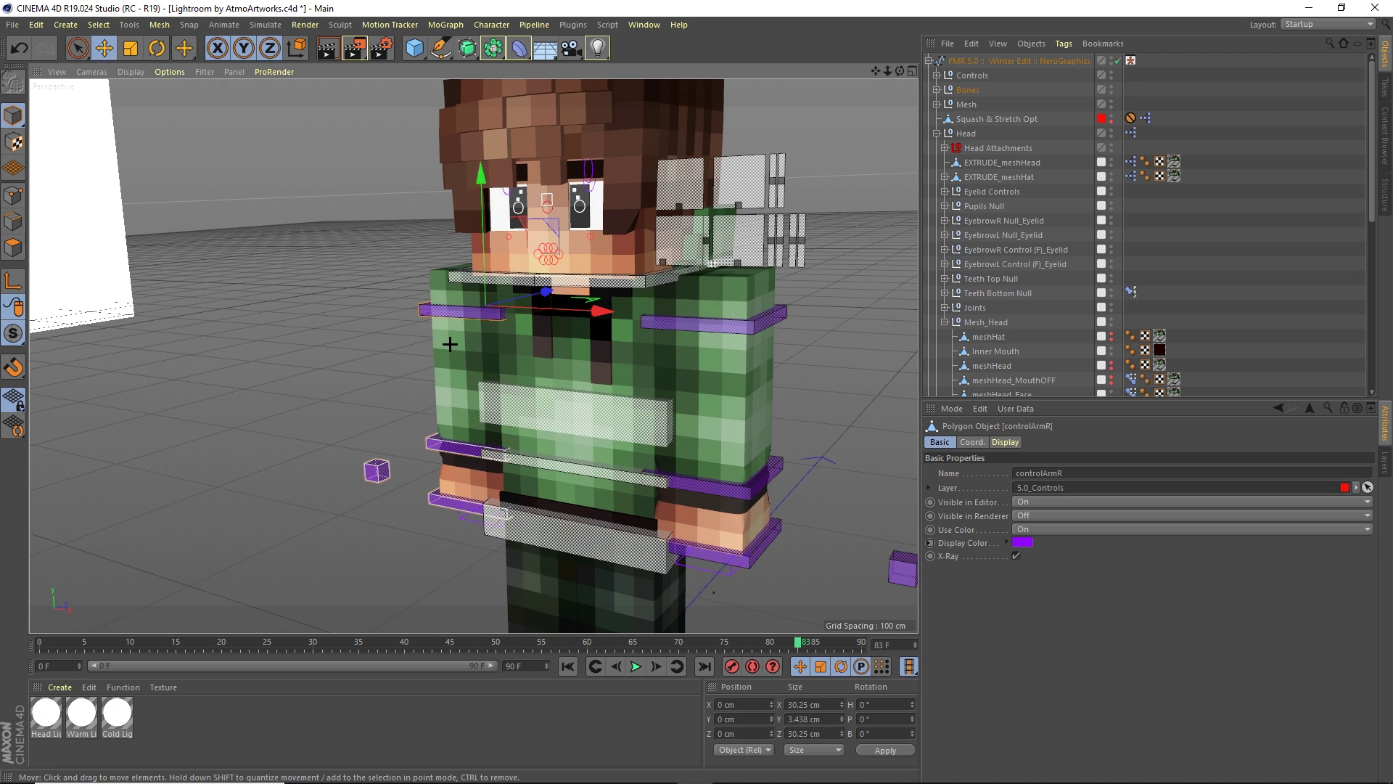
key("r")
left_click_drag(450, 344, 603, 254)
key("ctrl+z")
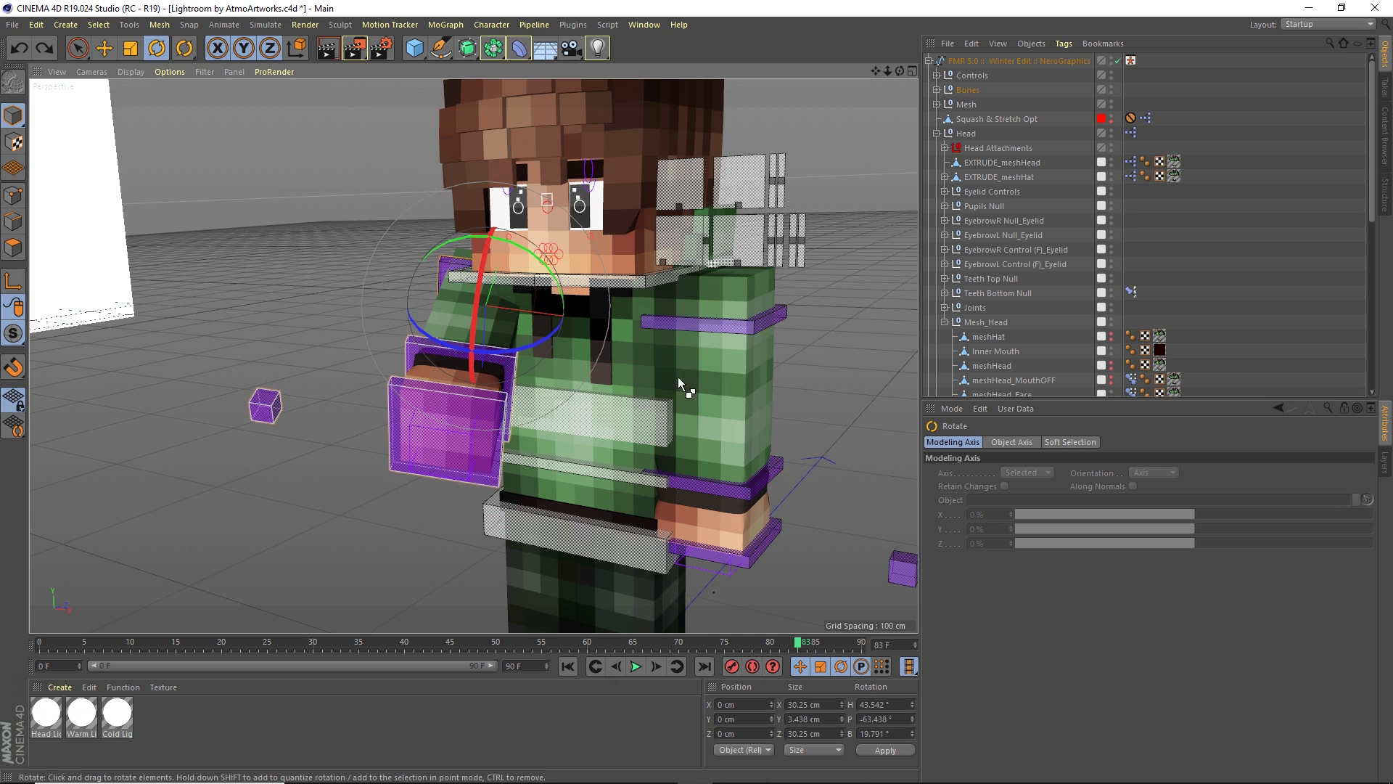
key("ctrl+z")
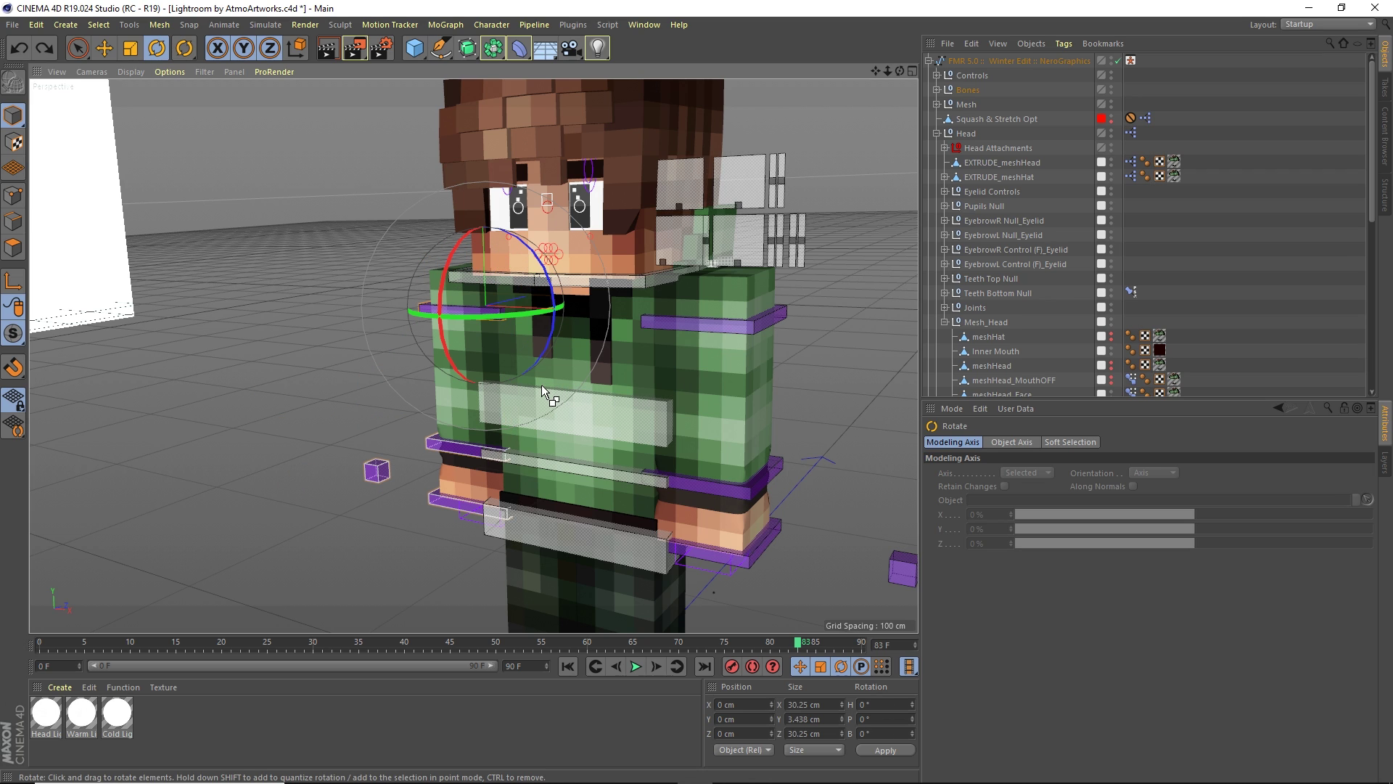
Try rotating the right forearm with the wristR control, and undo the rotation
left_click(104, 48)
left_click(450, 448)
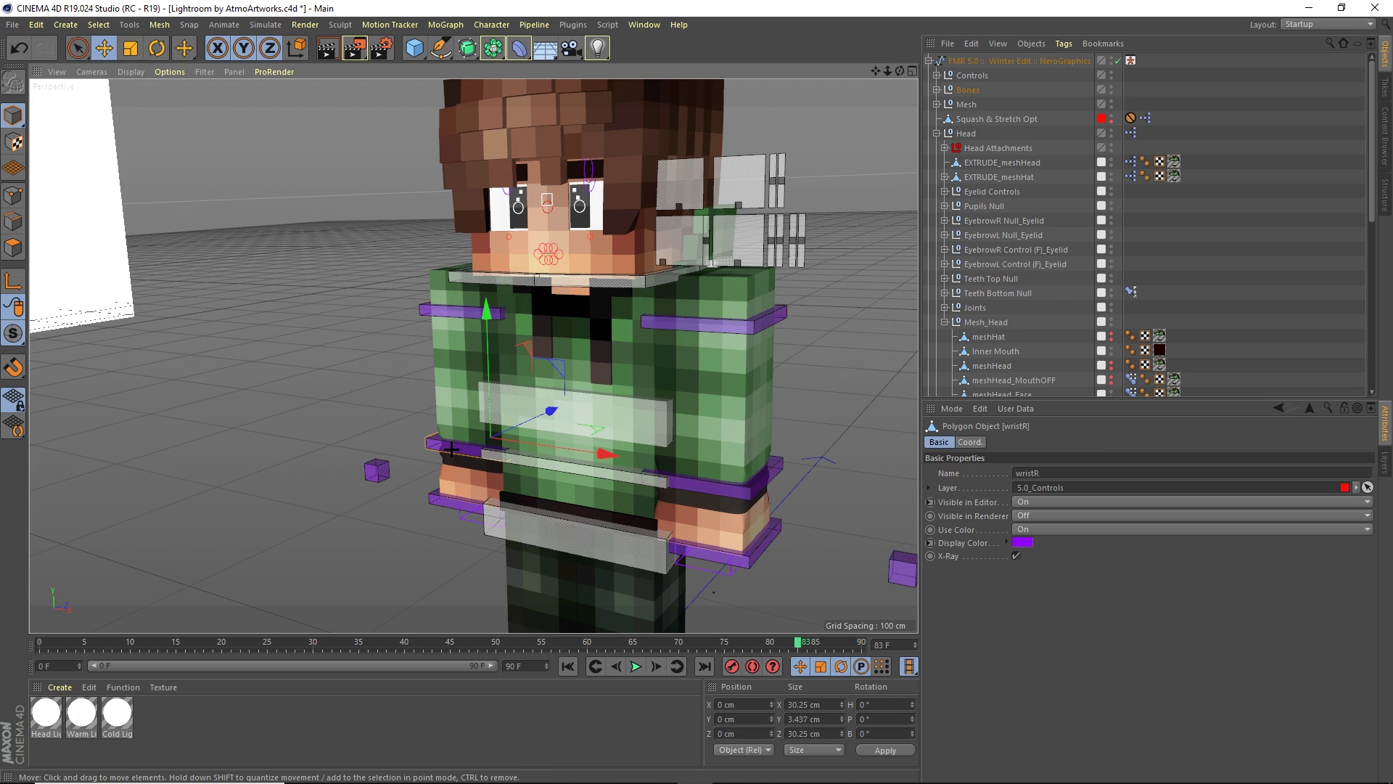
key("r")
left_click_drag(463, 439, 505, 331)
key("ctrl+z")
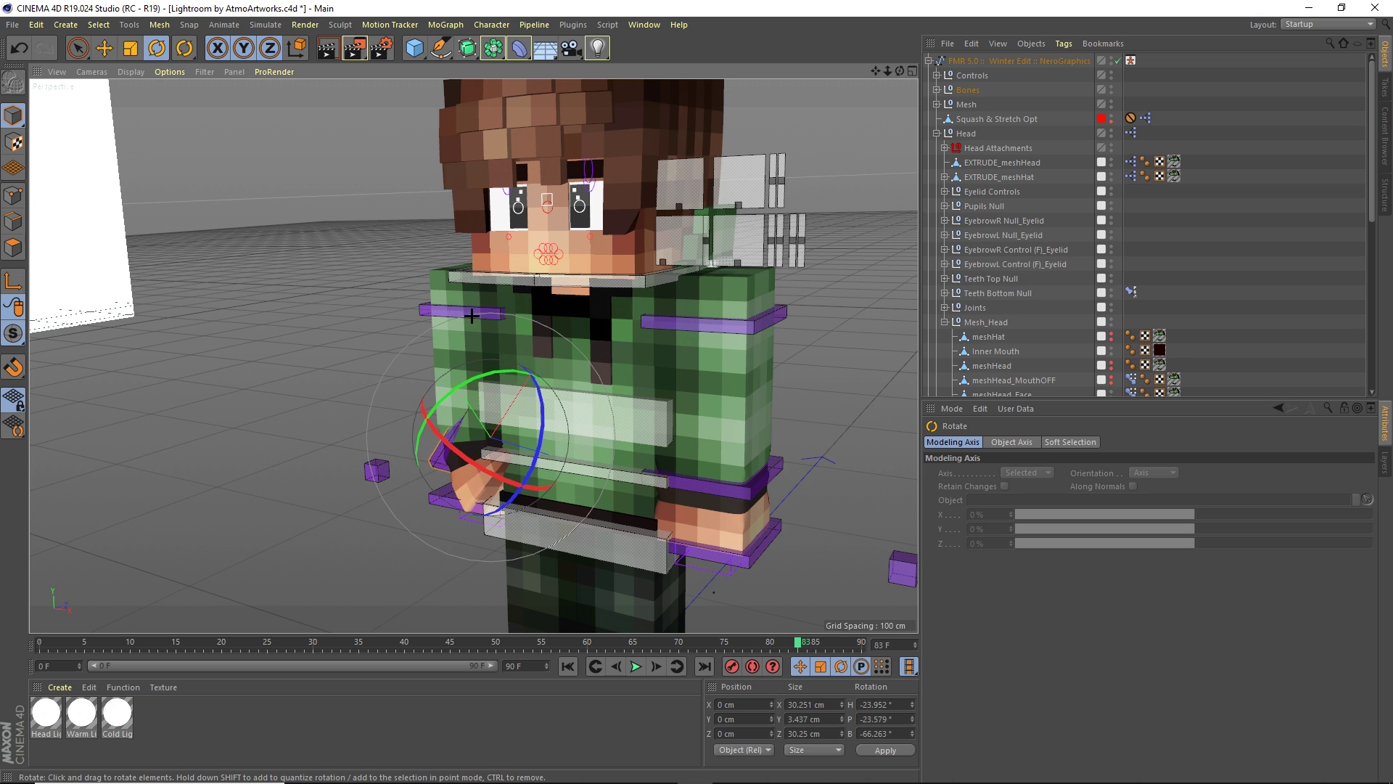
Try moving the right hand outward with the goalArmR_L control, and undo the move
left_click(104, 49)
left_click(458, 512)
left_click_drag(458, 513, 297, 438)
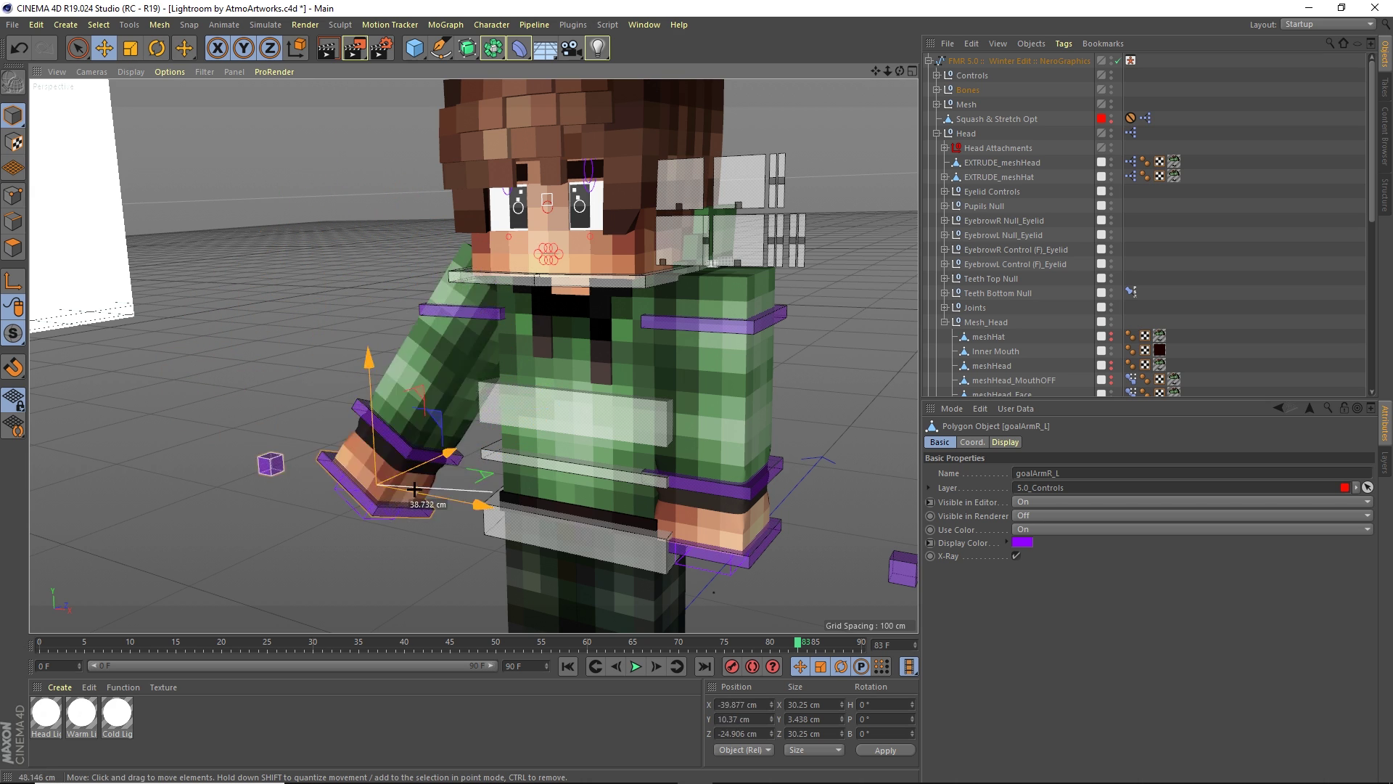
key("ctrl+z")
Try rotating the head with the controlNeck control, and undo the rotation
left_click(638, 283)
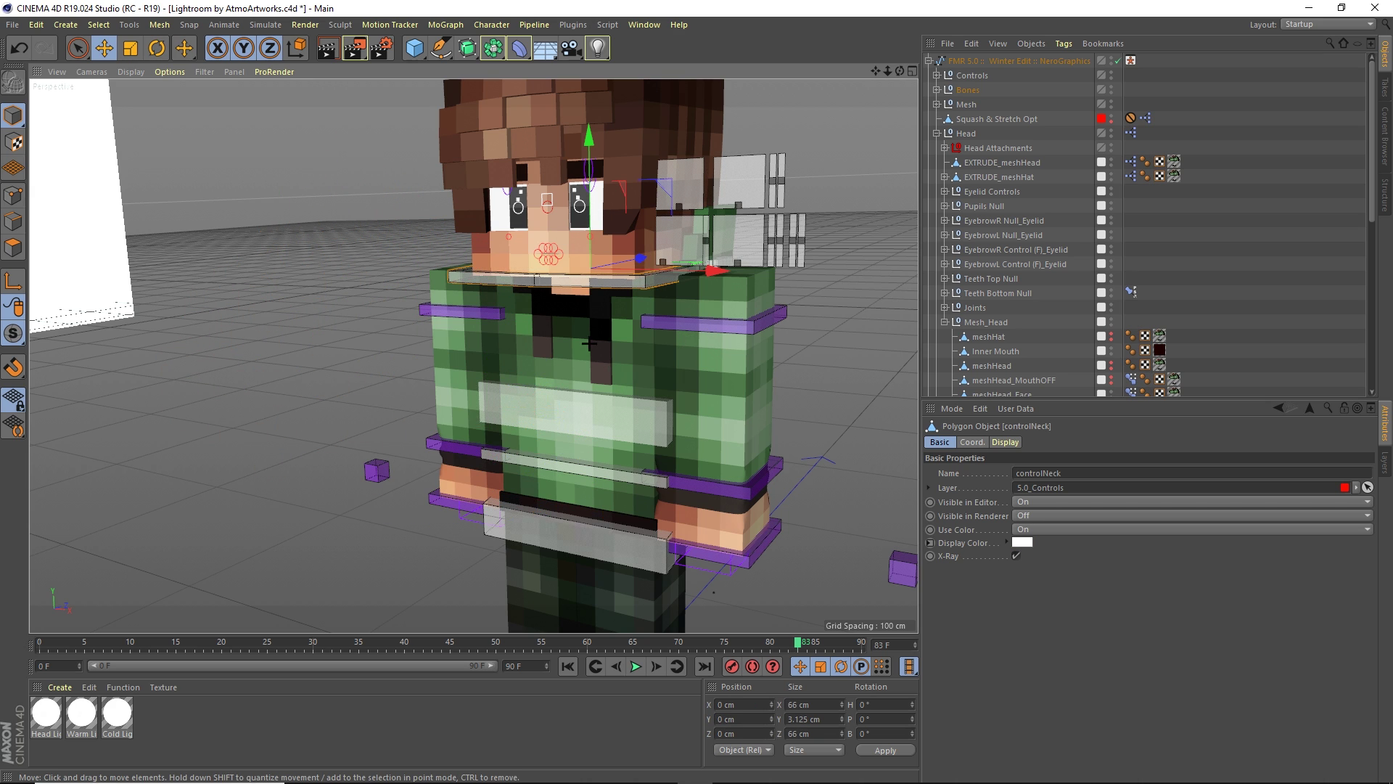
key("r")
left_click_drag(635, 275, 678, 293)
key("ctrl+z")
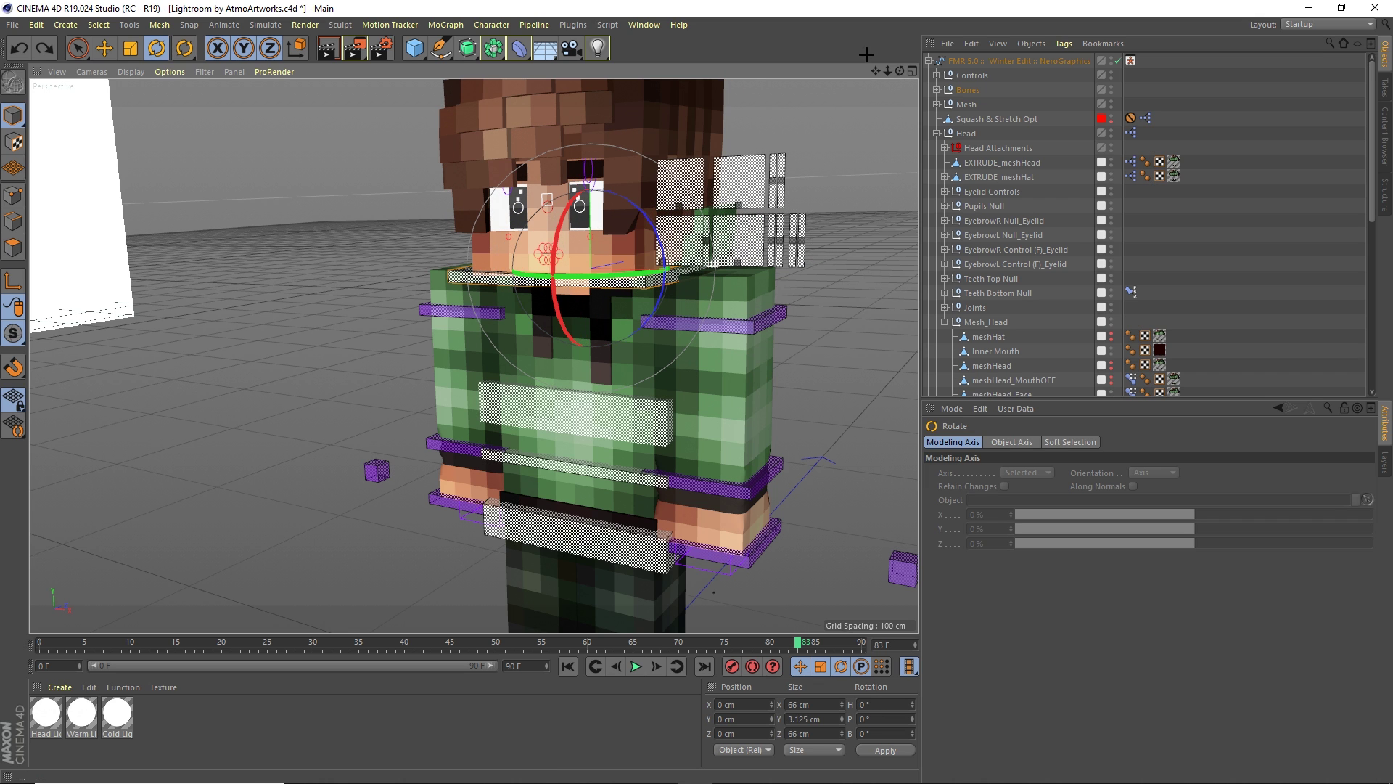
Try rotating the body with the controlWaist control at the hips, and undo the rotation
left_click_drag(879, 74, 474, 356)
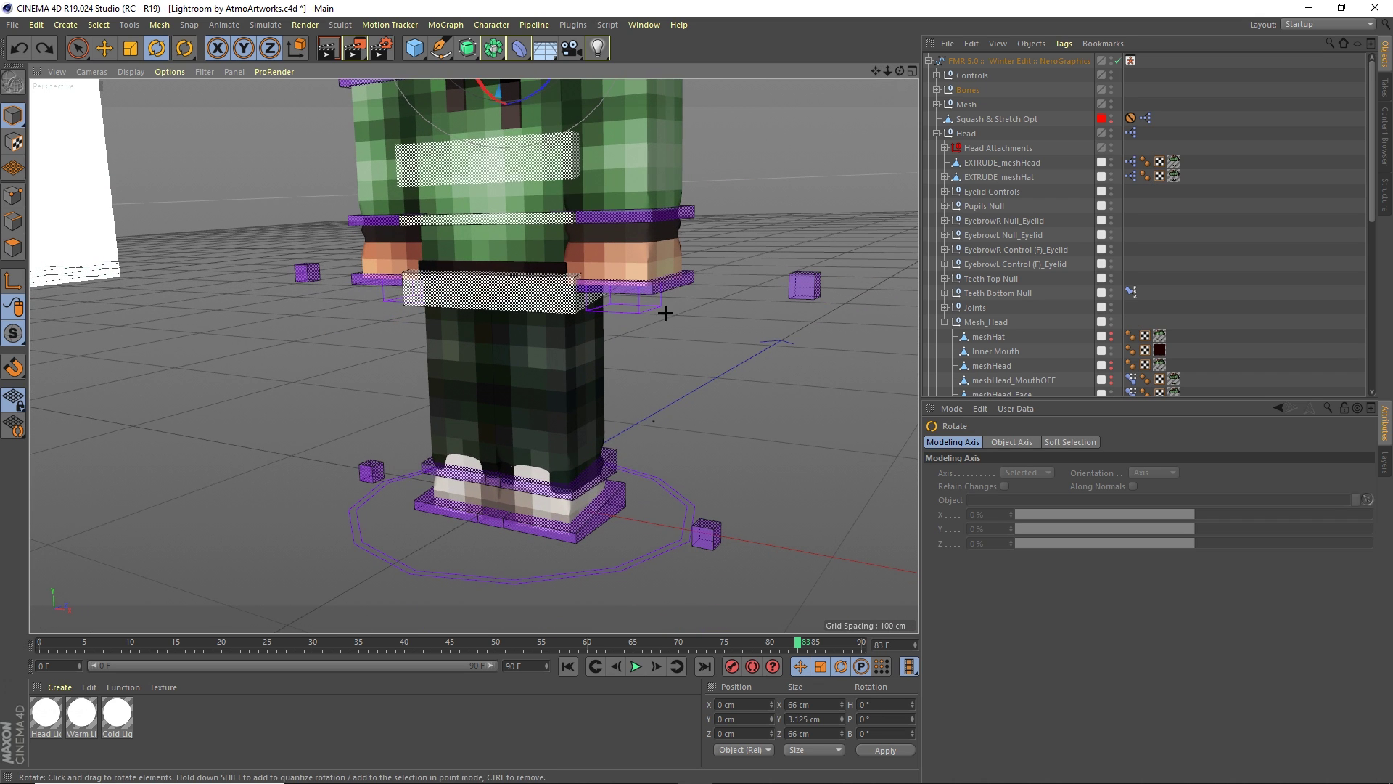
left_click(489, 179)
left_click_drag(872, 73, 855, 94)
mouse_move(534, 336)
left_mouse_down()
mouse_move(570, 330)
mouse_move(491, 330)
mouse_move(535, 336)
left_mouse_up()
left_click(519, 471)
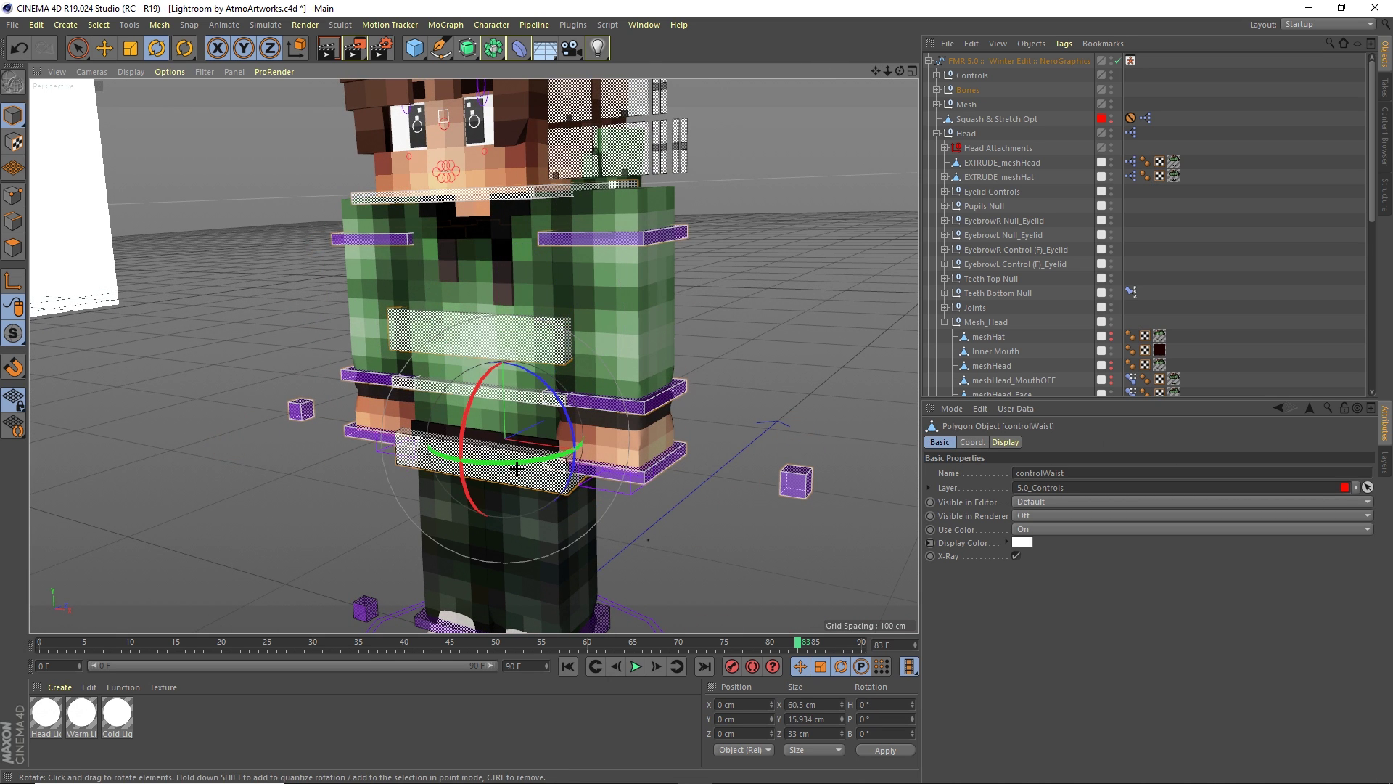
left_click_drag(531, 466, 599, 446)
key("ctrl+z")
Try out the controlBack chest control and the thin torso control below it, and undo the rotation
left_click(528, 349)
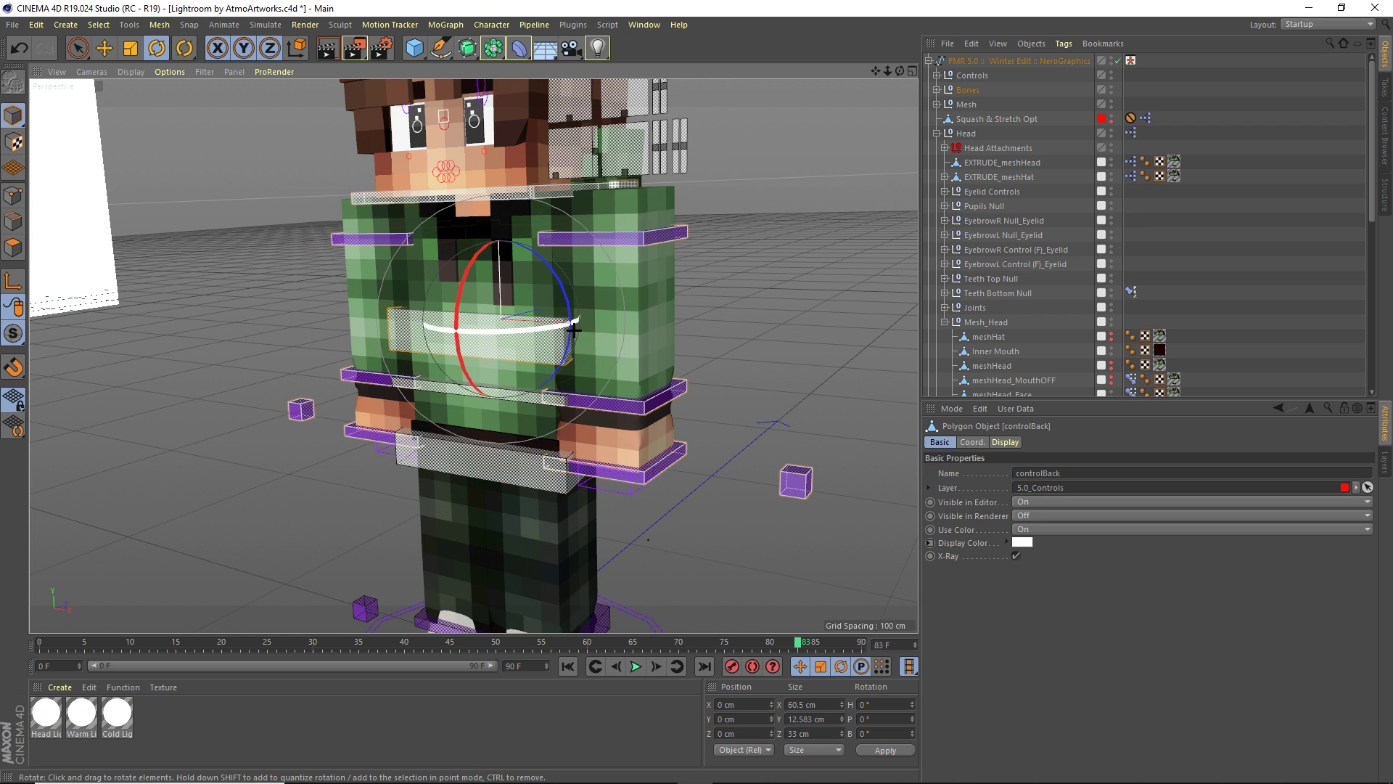
left_click(504, 397)
mouse_move(503, 398)
left_mouse_down()
mouse_move(470, 395)
mouse_move(494, 399)
left_mouse_up()
key("ctrl+z")
Try rotating the left foot about 40° with the AnkleL control, and undo the rotation
middle_click_drag(512, 562, 463, 313, "alt")
left_click(501, 422)
left_click_drag(571, 380, 597, 485)
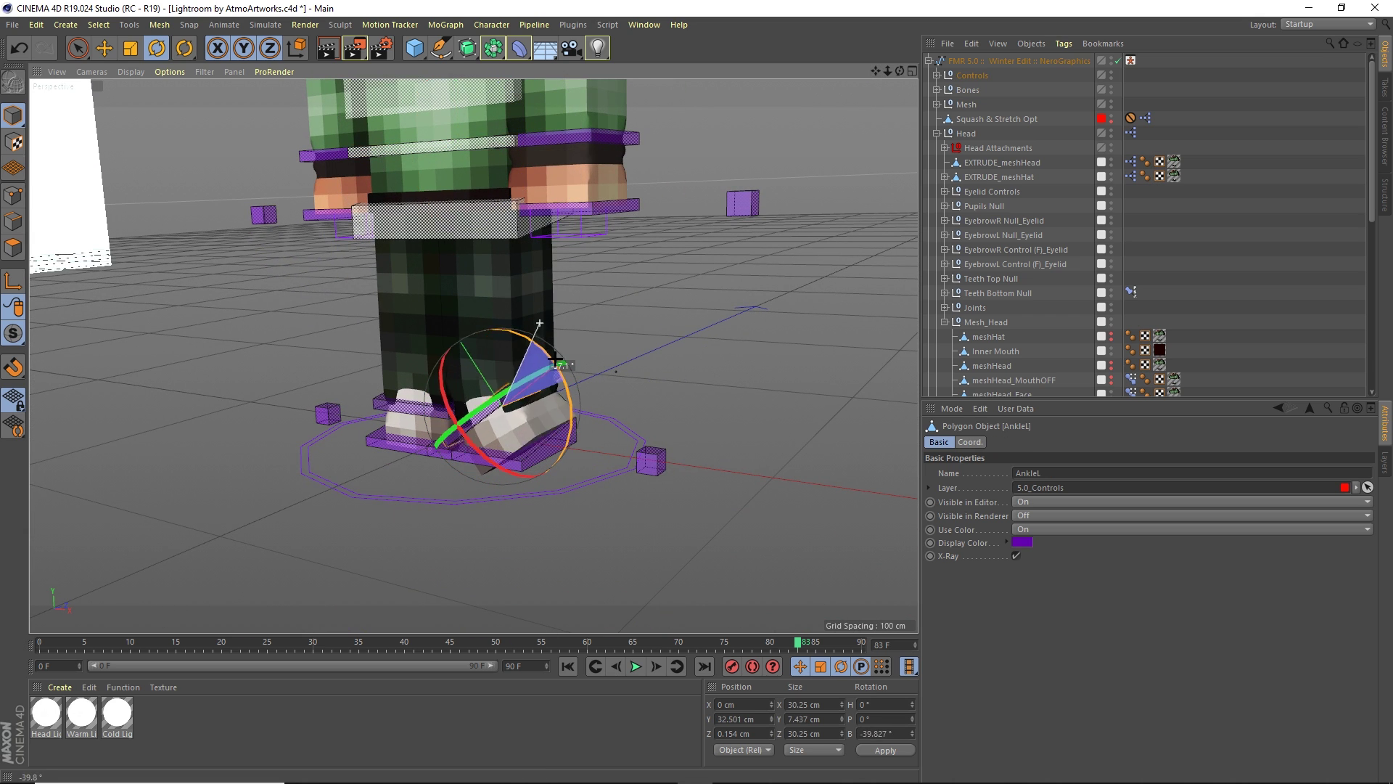
key("ctrl+z")
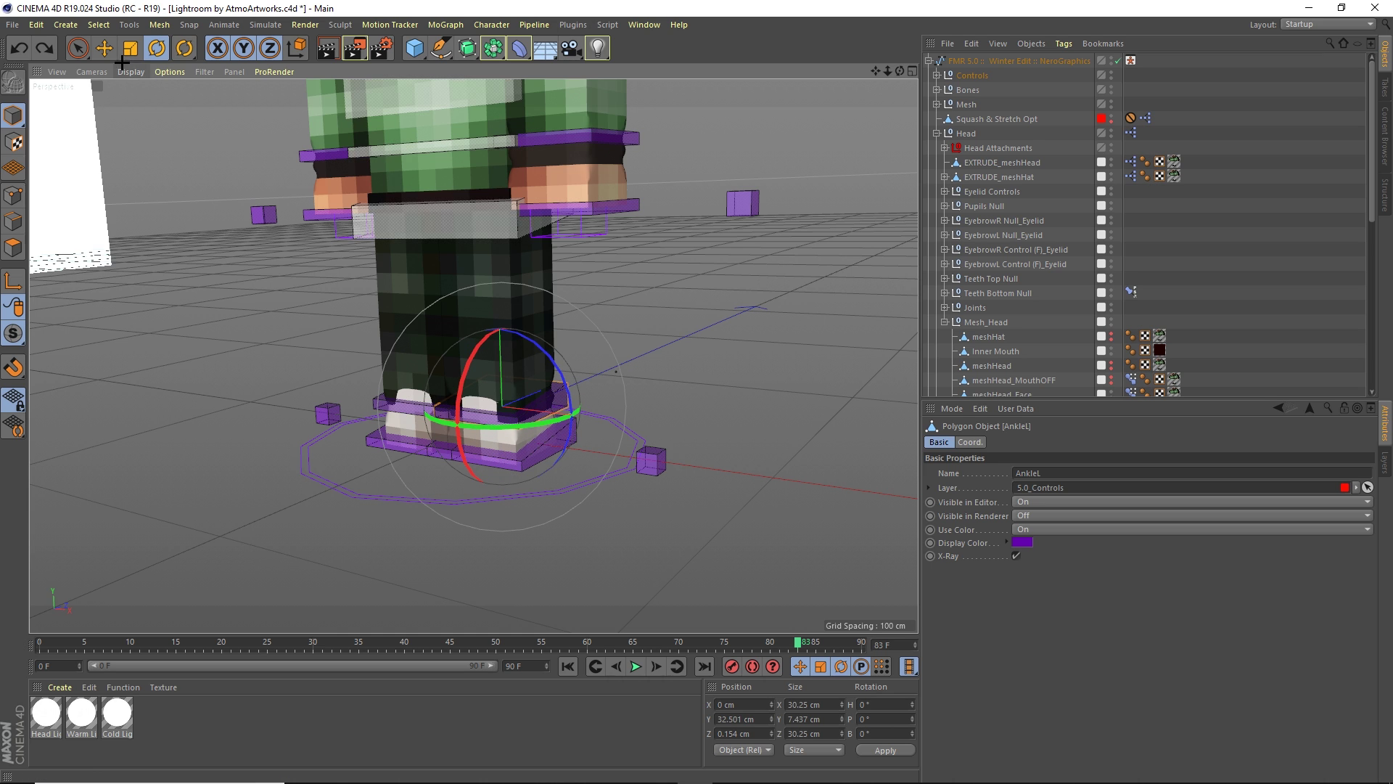
Try moving the left leg with the control under the foot, leaving the character in its standing pose
left_click(104, 48)
left_click(506, 457)
left_click_drag(505, 457, 532, 444)
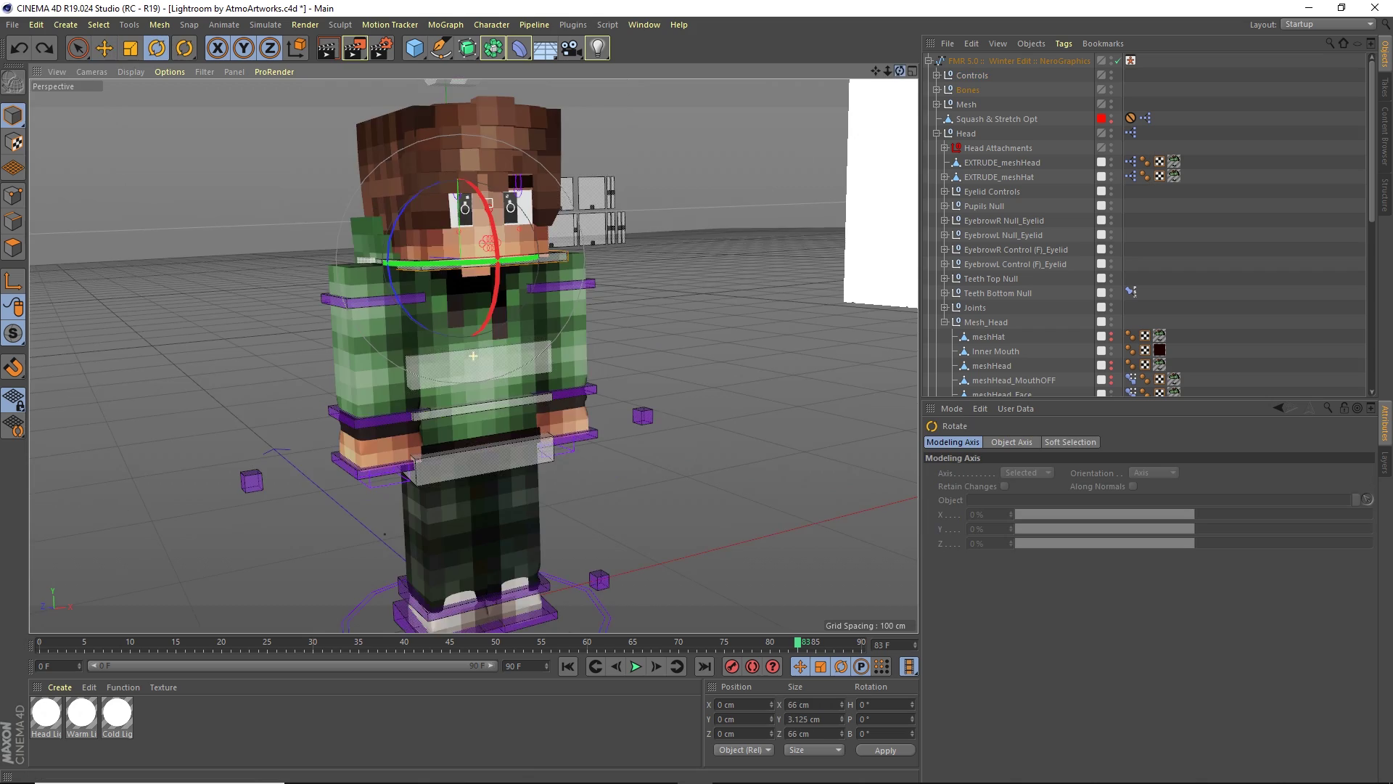
mouse_move(899, 71)
left_mouse_down()
mouse_move(856, 71)
mouse_move(950, 71)
mouse_move(843, 71)
mouse_move(965, 70)
mouse_move(907, 70)
mouse_move(956, 71)
mouse_move(920, 71)
left_mouse_up()
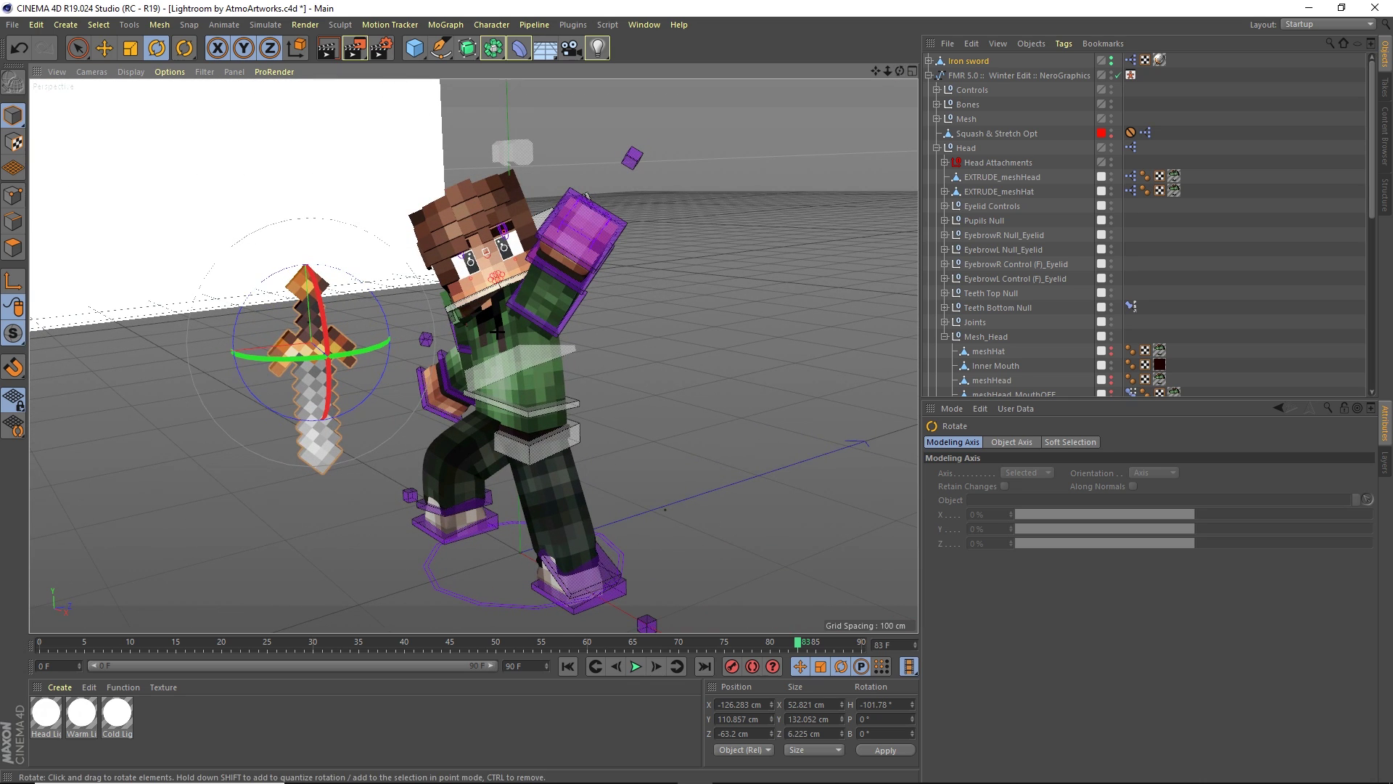
Rotate the iron sword so its blade points up and away from the character, to about H -125°, P -23°, B -150°
left_click_drag(242, 308, 363, 392)
left_click_drag(345, 345, 312, 370)
left_click_drag(319, 305, 331, 333)
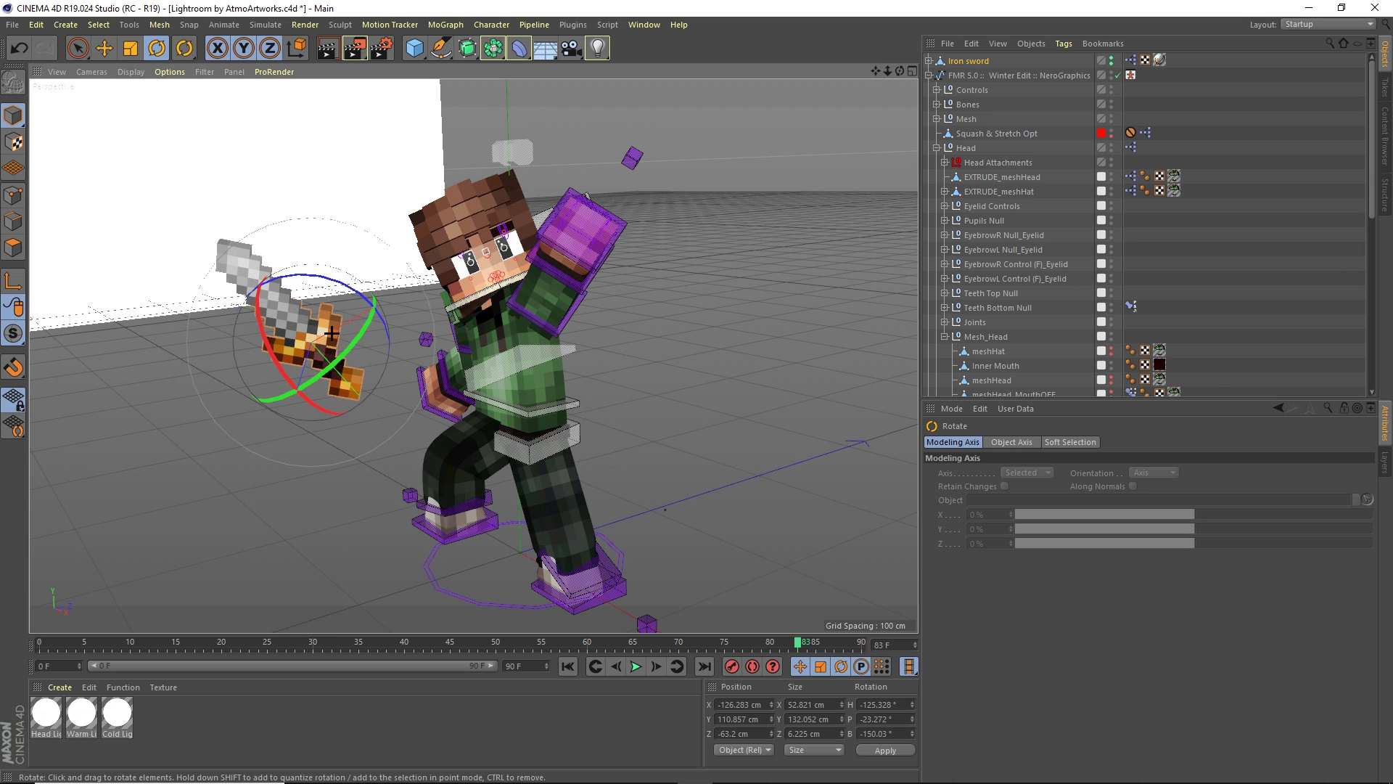
Move the iron sword's handle to the character's lowered right hand, at about X -58, Y 108, Z -45 cm
scroll(198, 335, "up", 3)
scroll(204, 331, "up", 3)
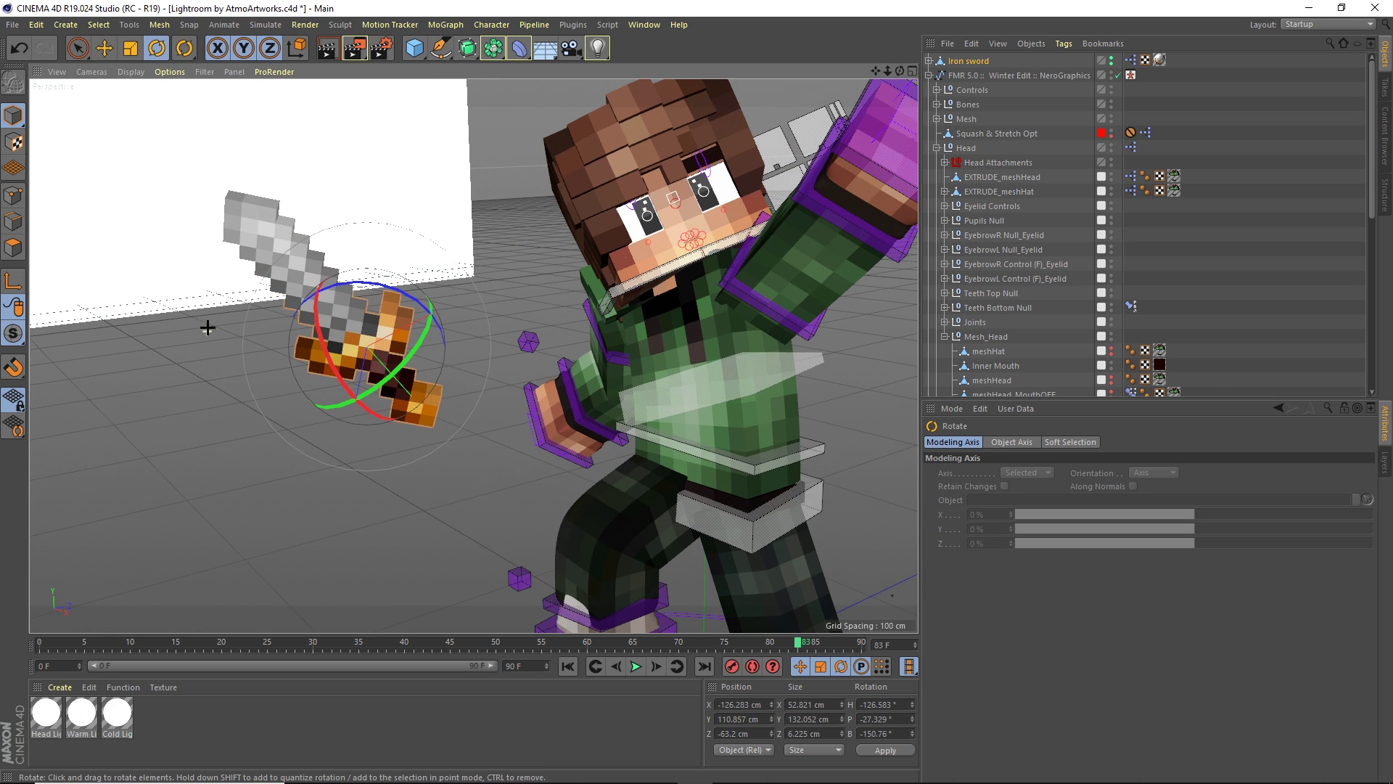
left_click(109, 53)
left_click_drag(444, 321, 555, 380)
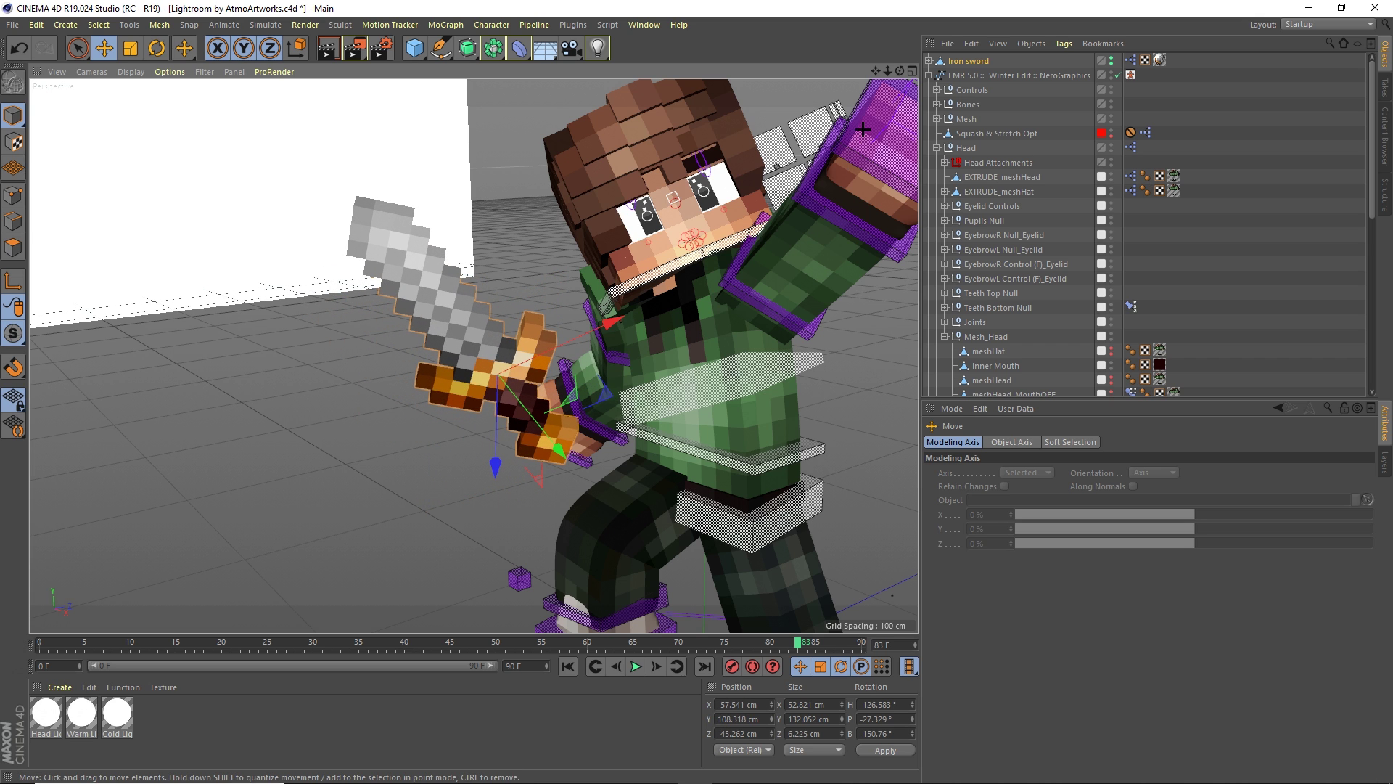
Move the iron sword closer into the lowered right hand, at about X -75, Y 95, Z -20 cm, and roll it to about B -145°
left_click_drag(902, 74, 1088, 90)
left_click_drag(660, 343, 590, 344)
left_click_drag(900, 70, 900, 69)
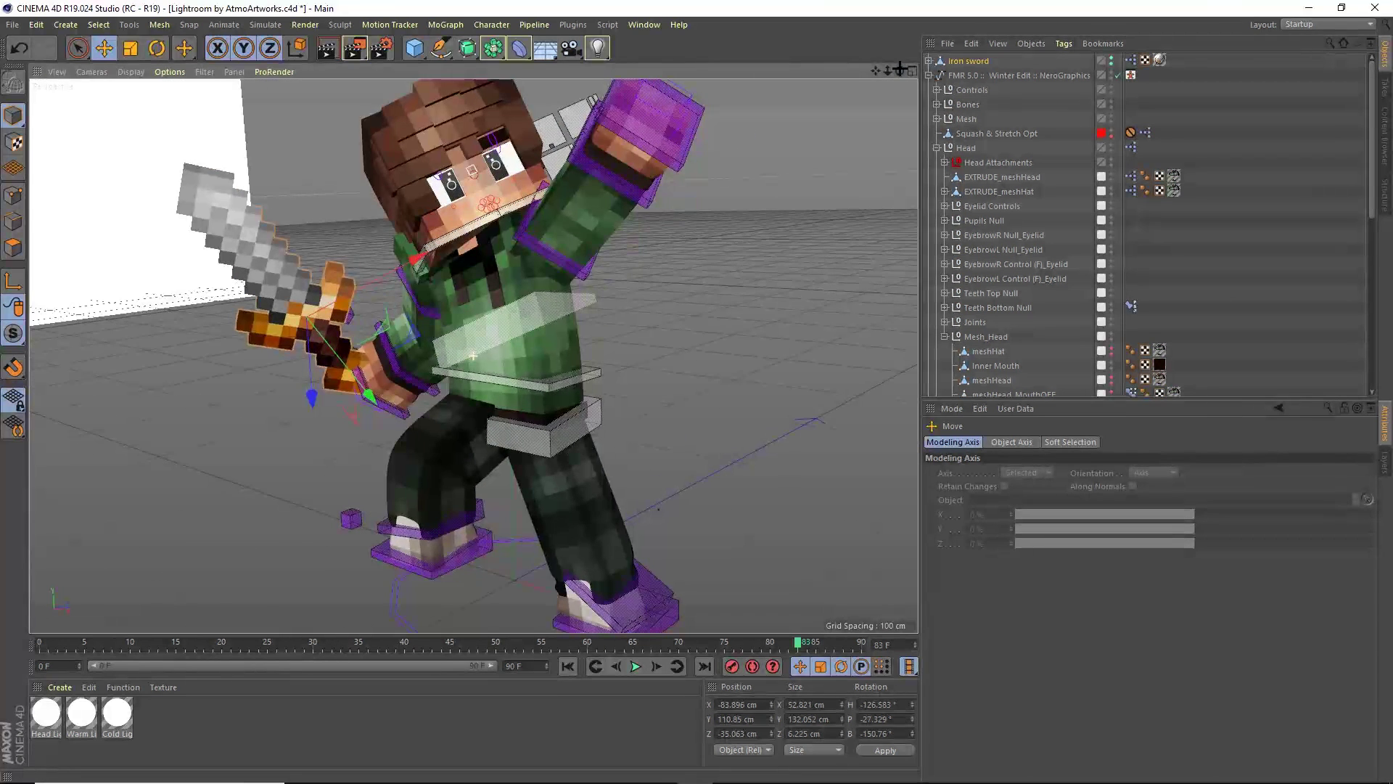
left_click_drag(351, 416, 374, 448)
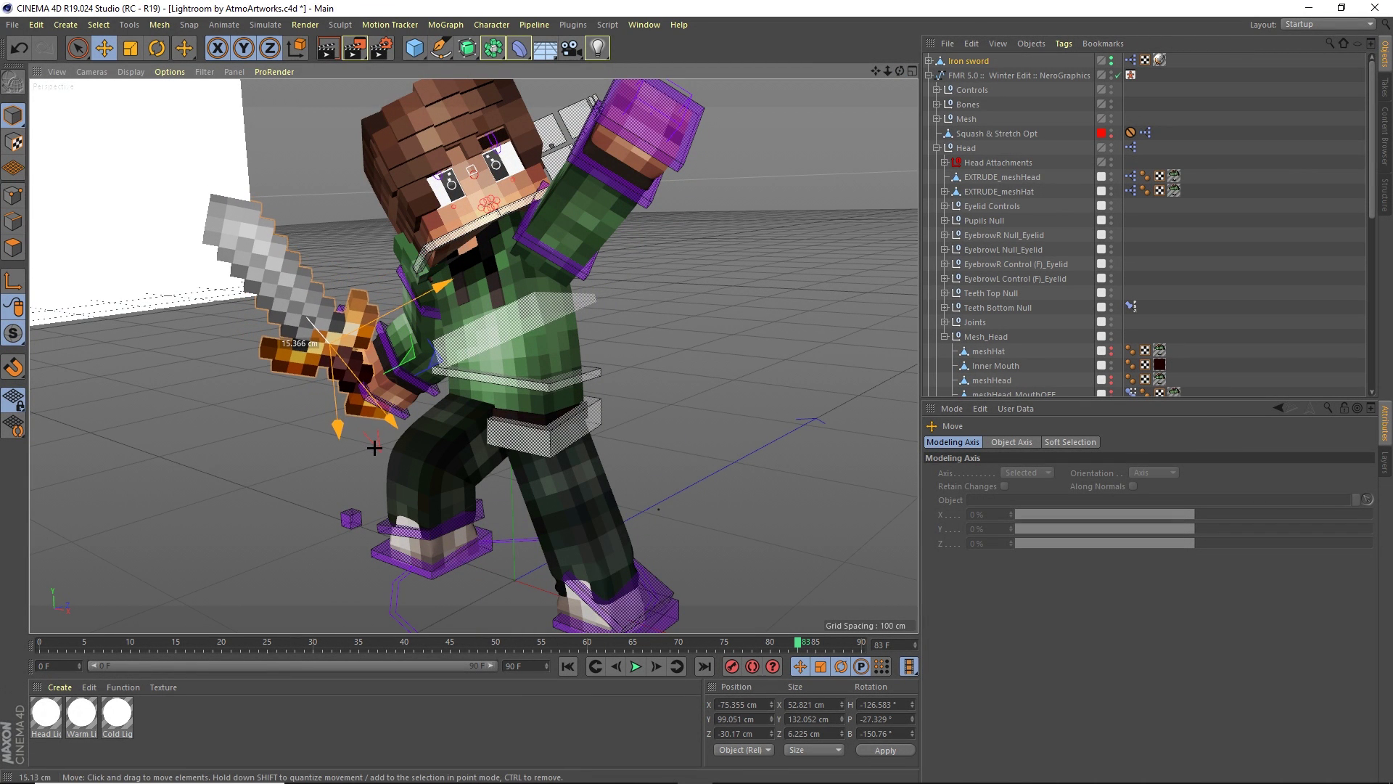
left_click_drag(330, 376, 331, 358)
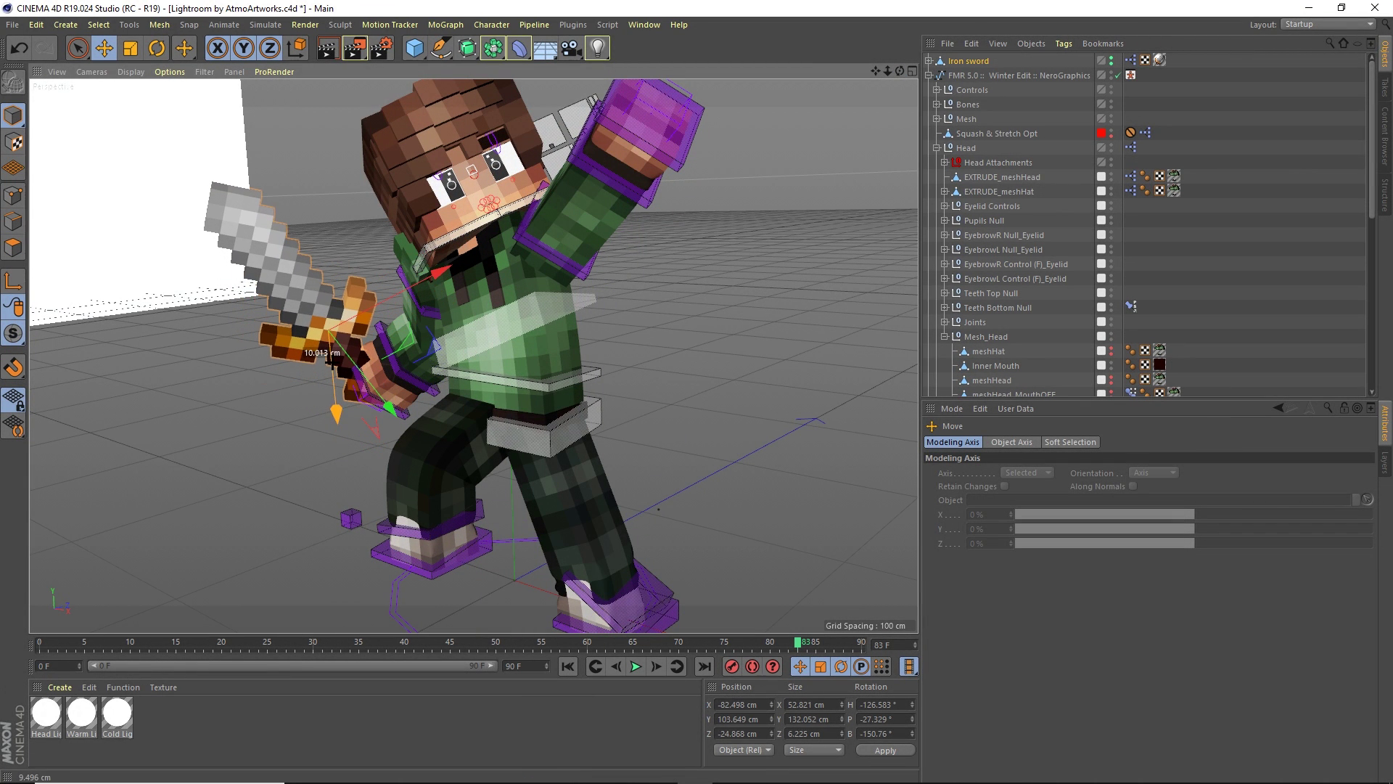
left_click_drag(371, 435, 394, 455)
key("r")
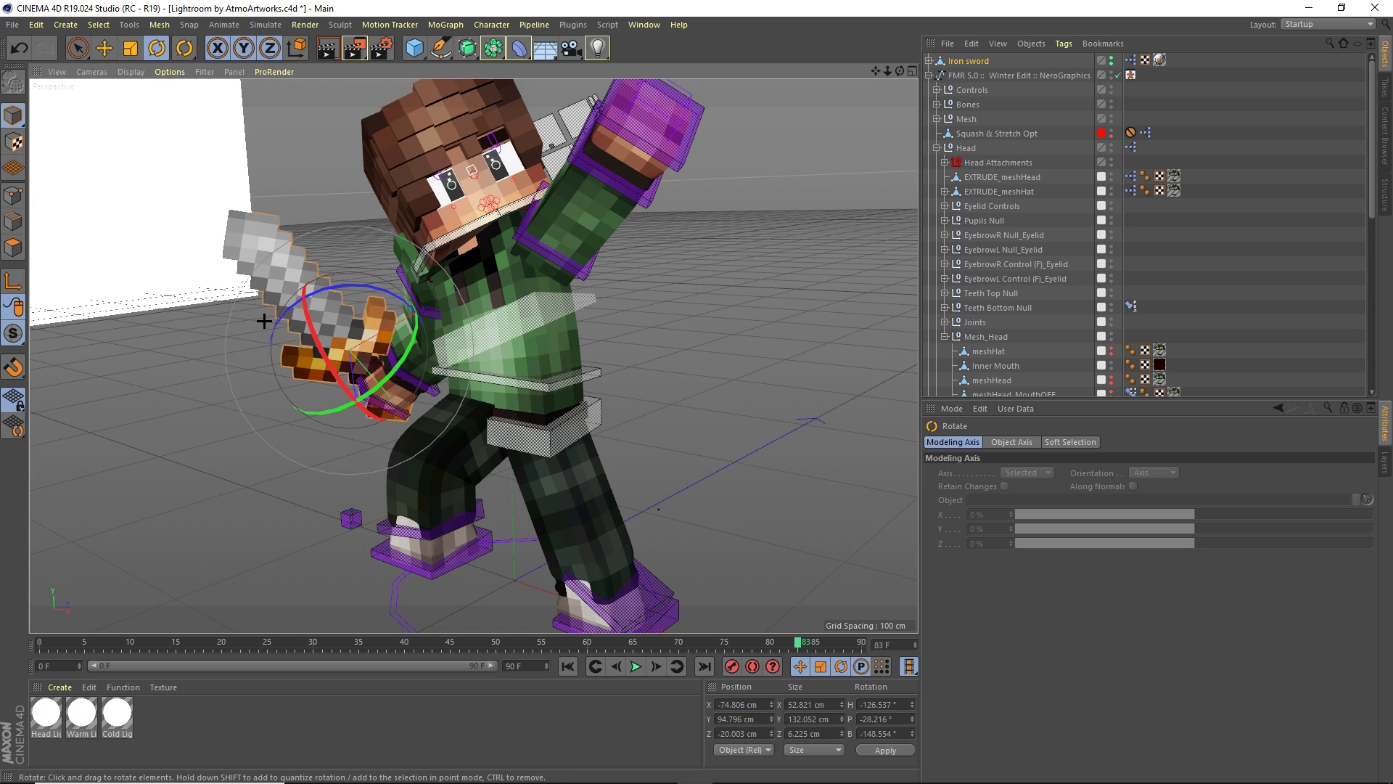
Reposition the iron sword so its handle runs through the right fist, at about X -85, Y 91, Z -22 cm
key("e")
scroll(177, 264, "up", 2)
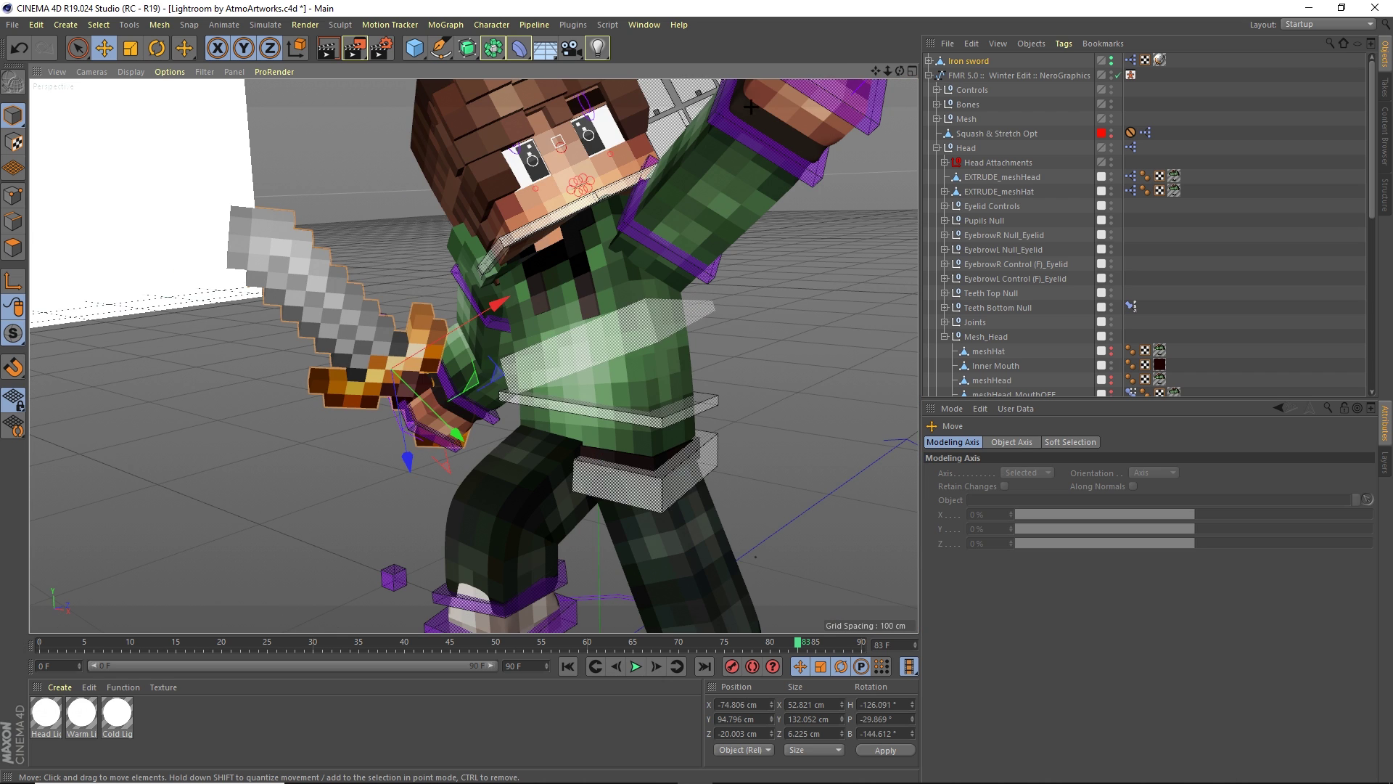
left_click_drag(888, 67, 891, 73)
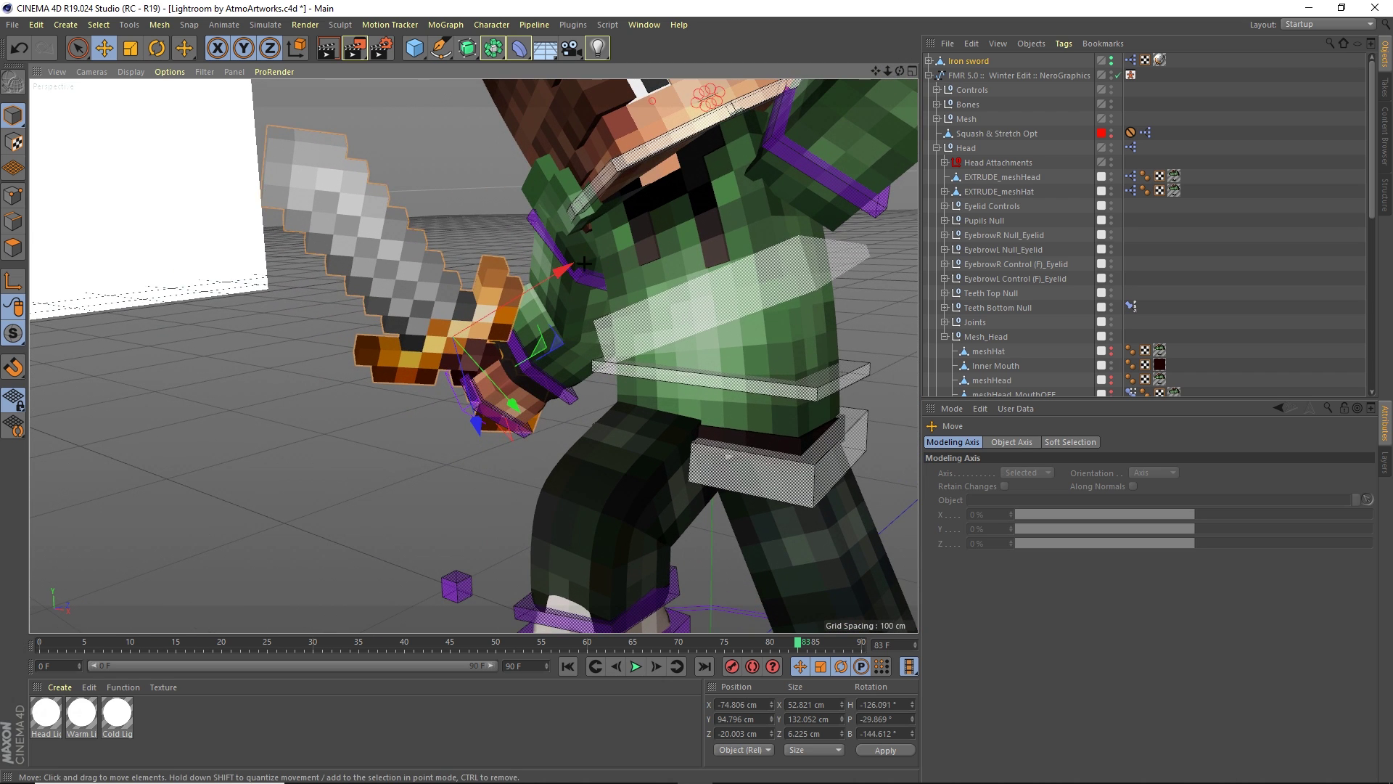
left_click_drag(584, 262, 583, 254)
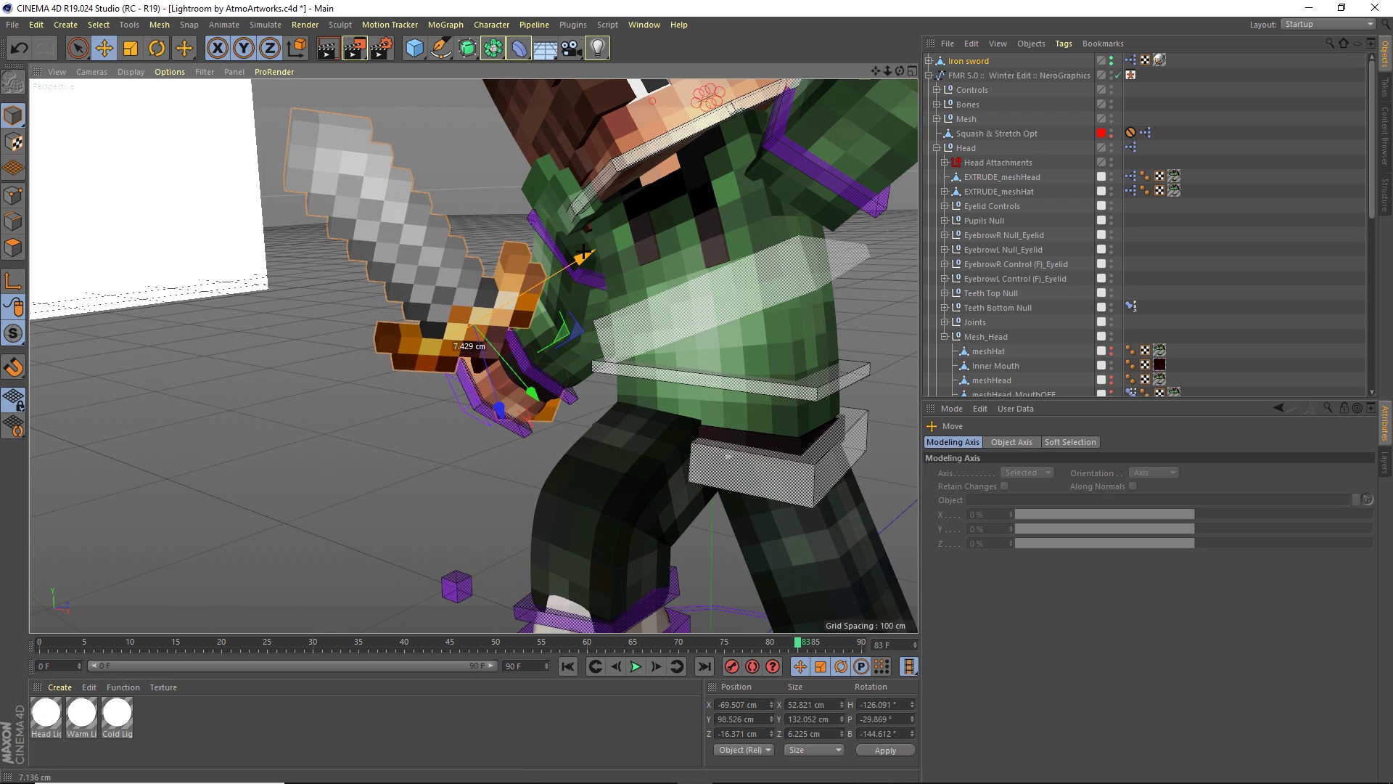
scroll(699, 266, "down", 4)
scroll(698, 266, "up", 5)
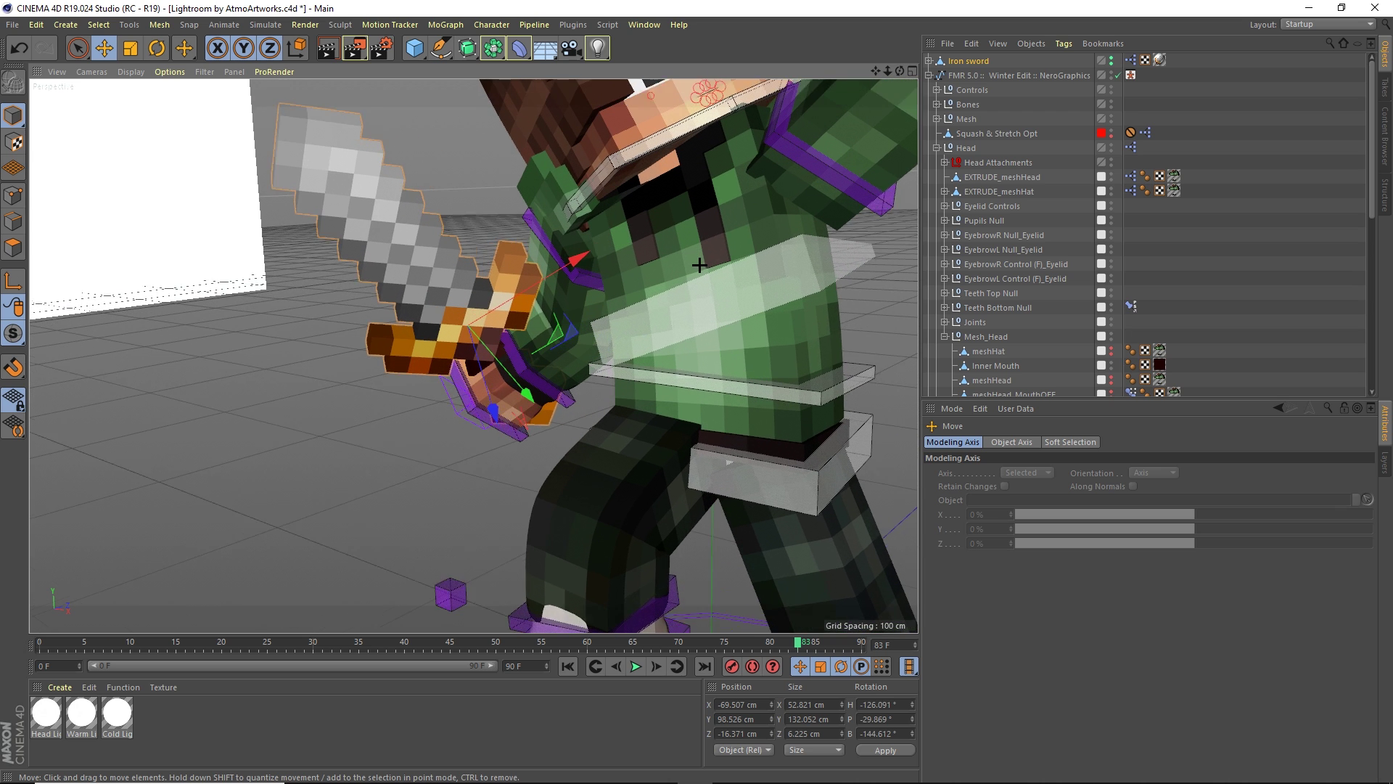
scroll(541, 283, "up", 2)
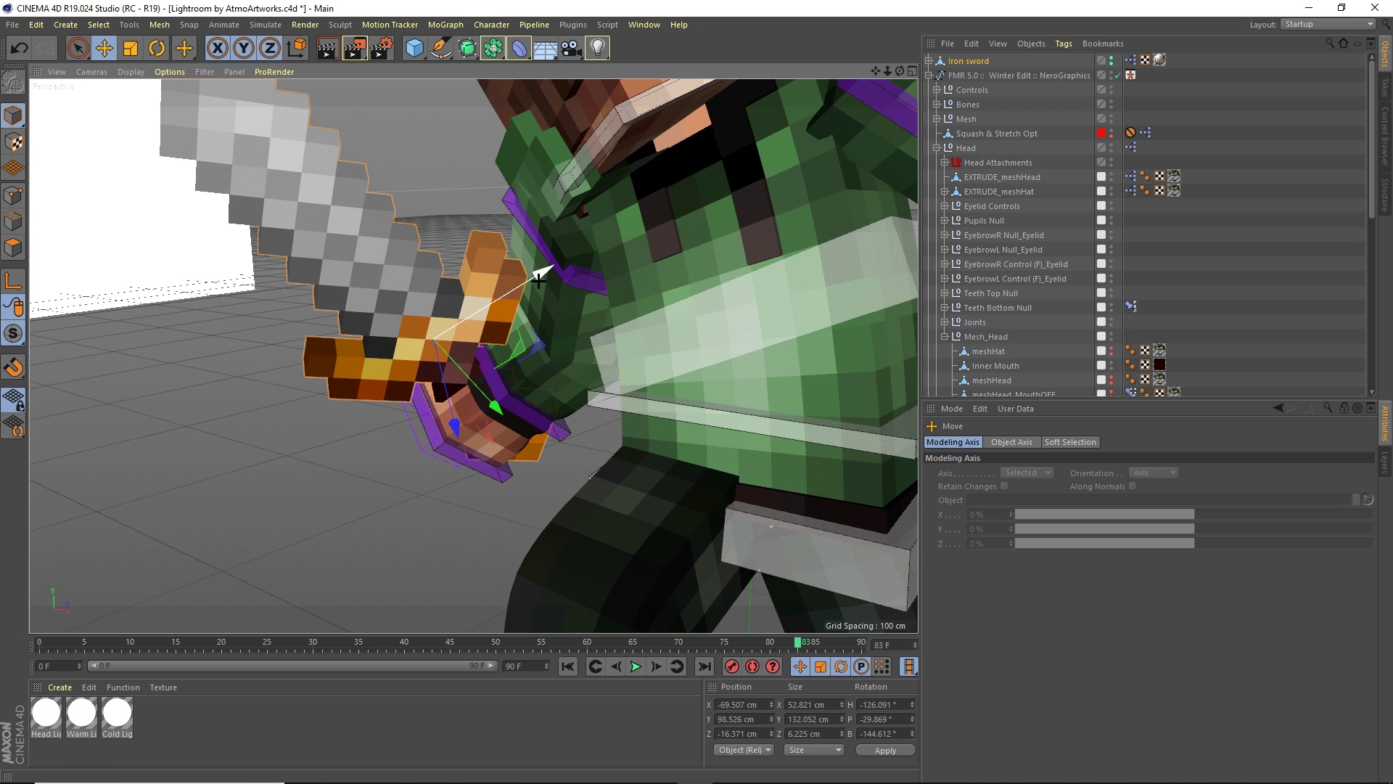
left_click_drag(538, 279, 385, 459)
left_click_drag(385, 464, 364, 436)
Align the iron sword's handle with the right hand, at about X -82, Y 87, Z -21 cm and H -112°, P -40°, B -120°
key("r")
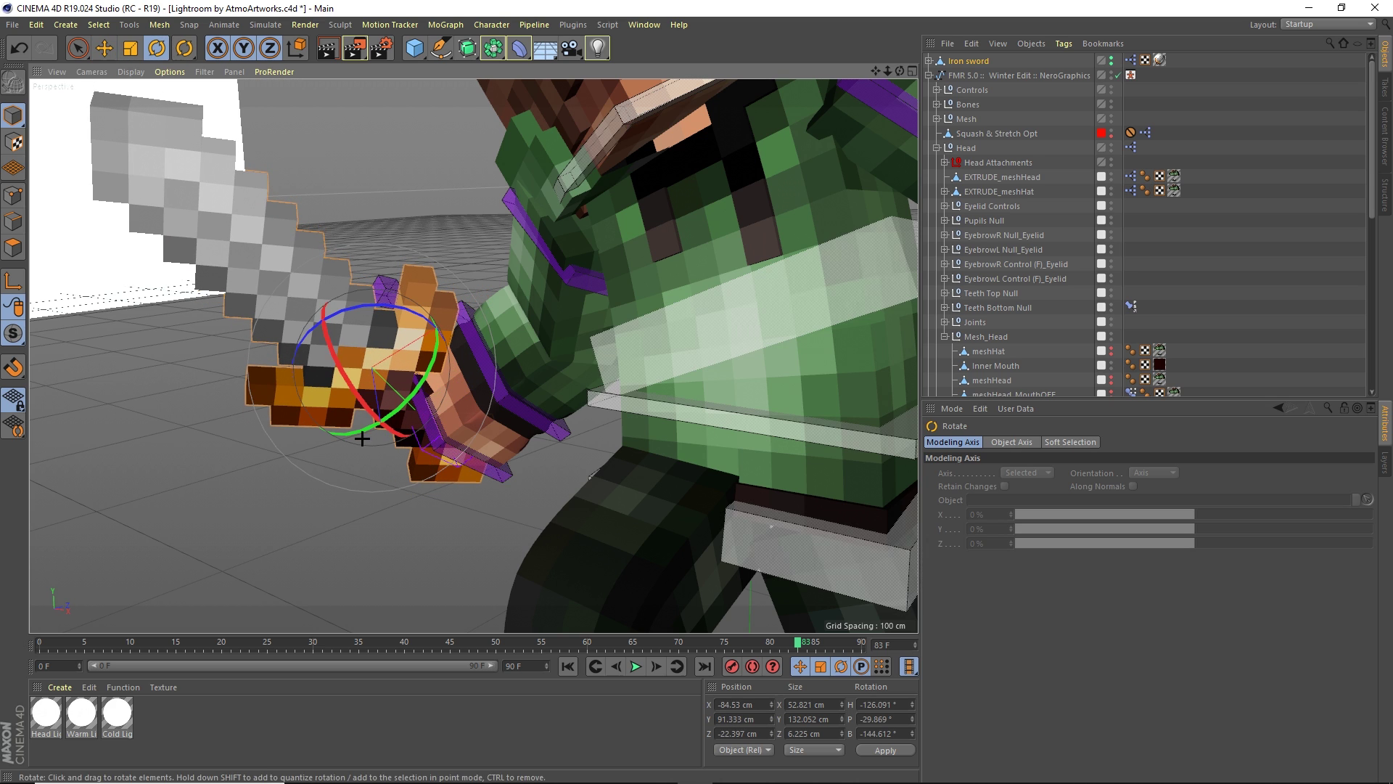
left_click_drag(297, 334, 309, 349)
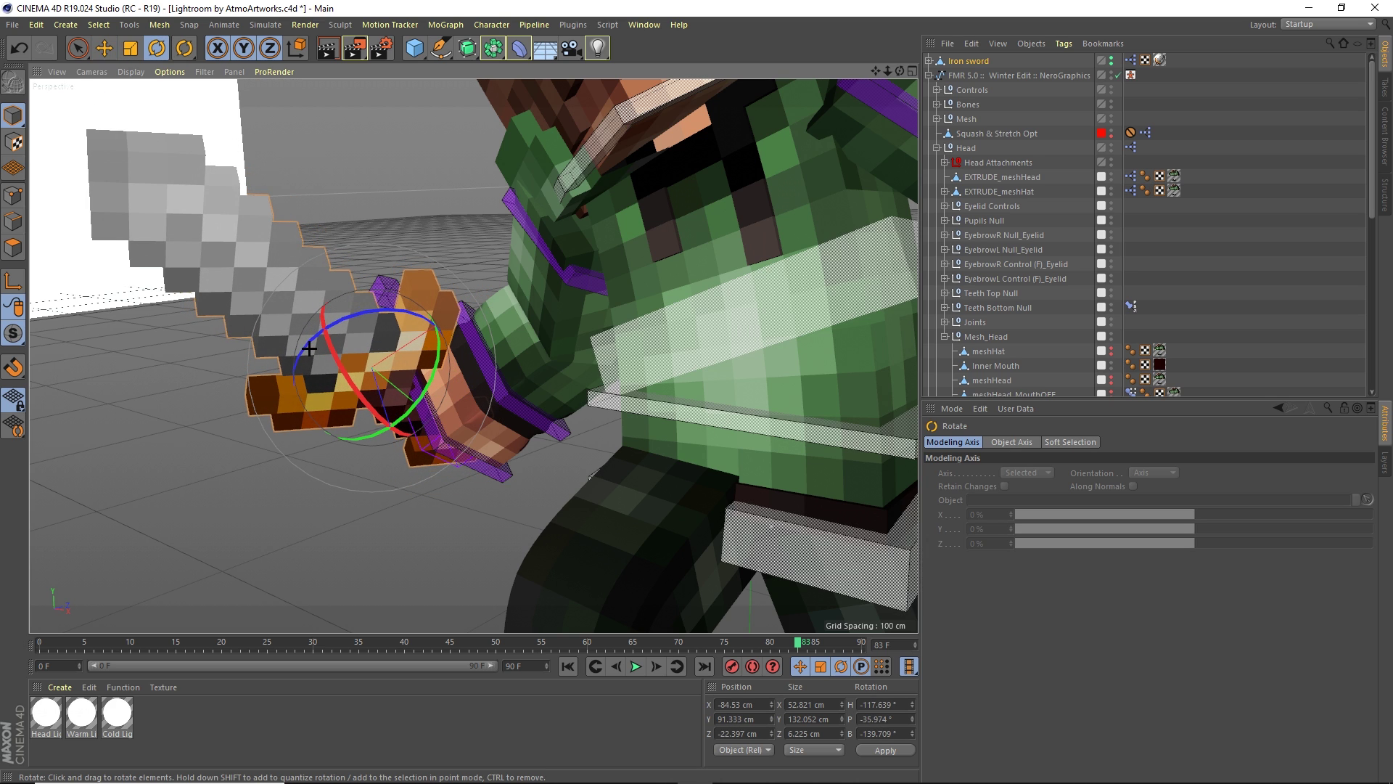
left_click(104, 49)
scroll(314, 280, "up", 1)
left_click_drag(394, 459, 404, 476)
left_click_drag(464, 428, 611, 285, "alt")
key("r")
left_click_drag(329, 426, 295, 402)
scroll(587, 329, "down", 5)
scroll(606, 315, "up", 3)
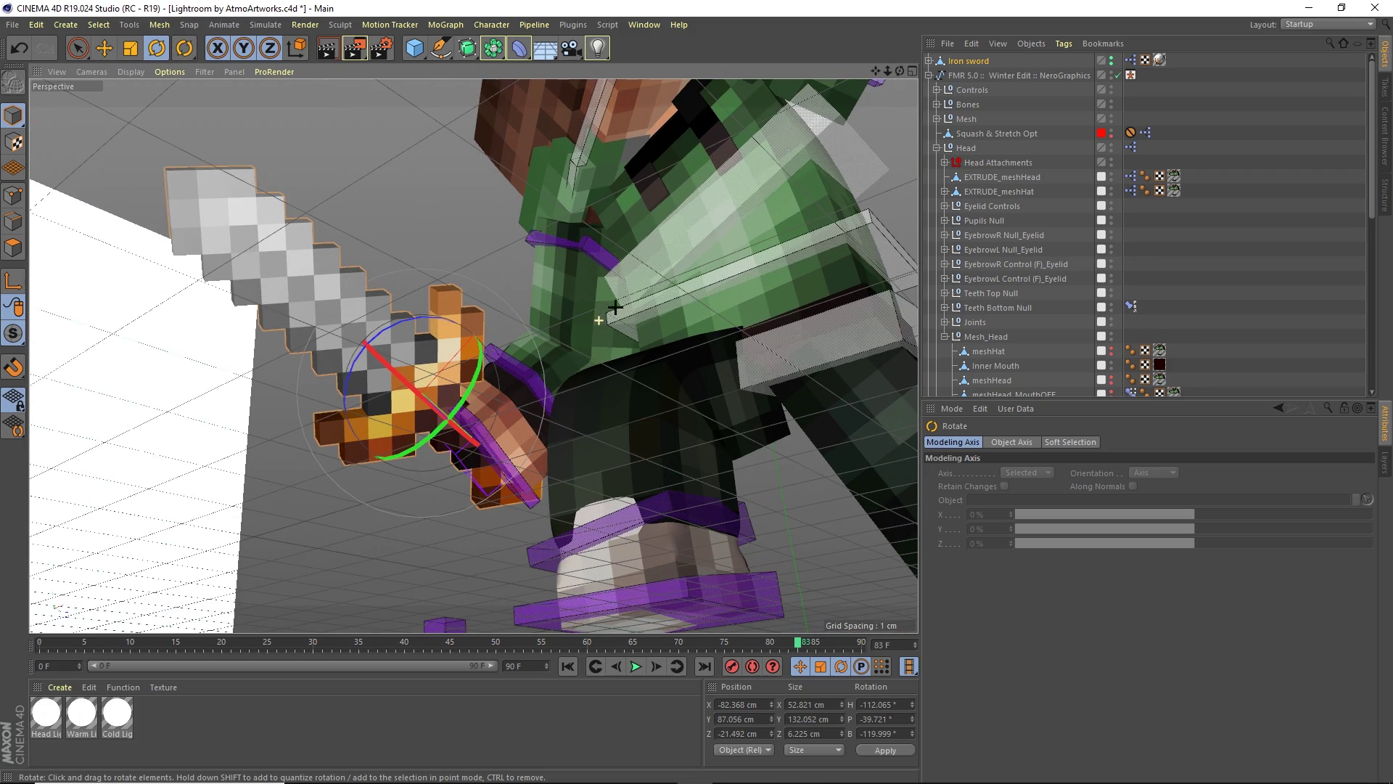
Make the iron sword a child of the rig's Right Hand Attachments null
left_click_drag(899, 70, 842, 125)
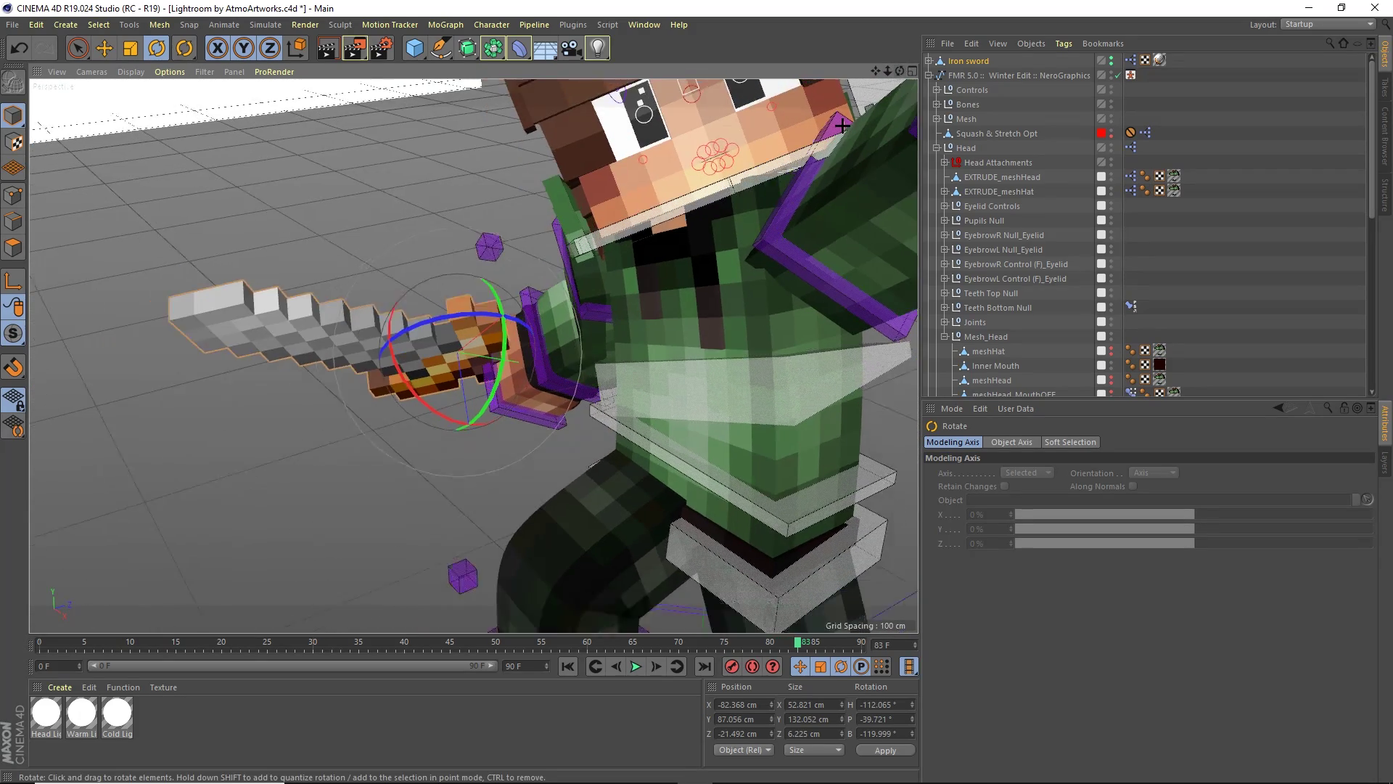
scroll(842, 125, "down", 5)
left_click_drag(875, 71, 709, 150)
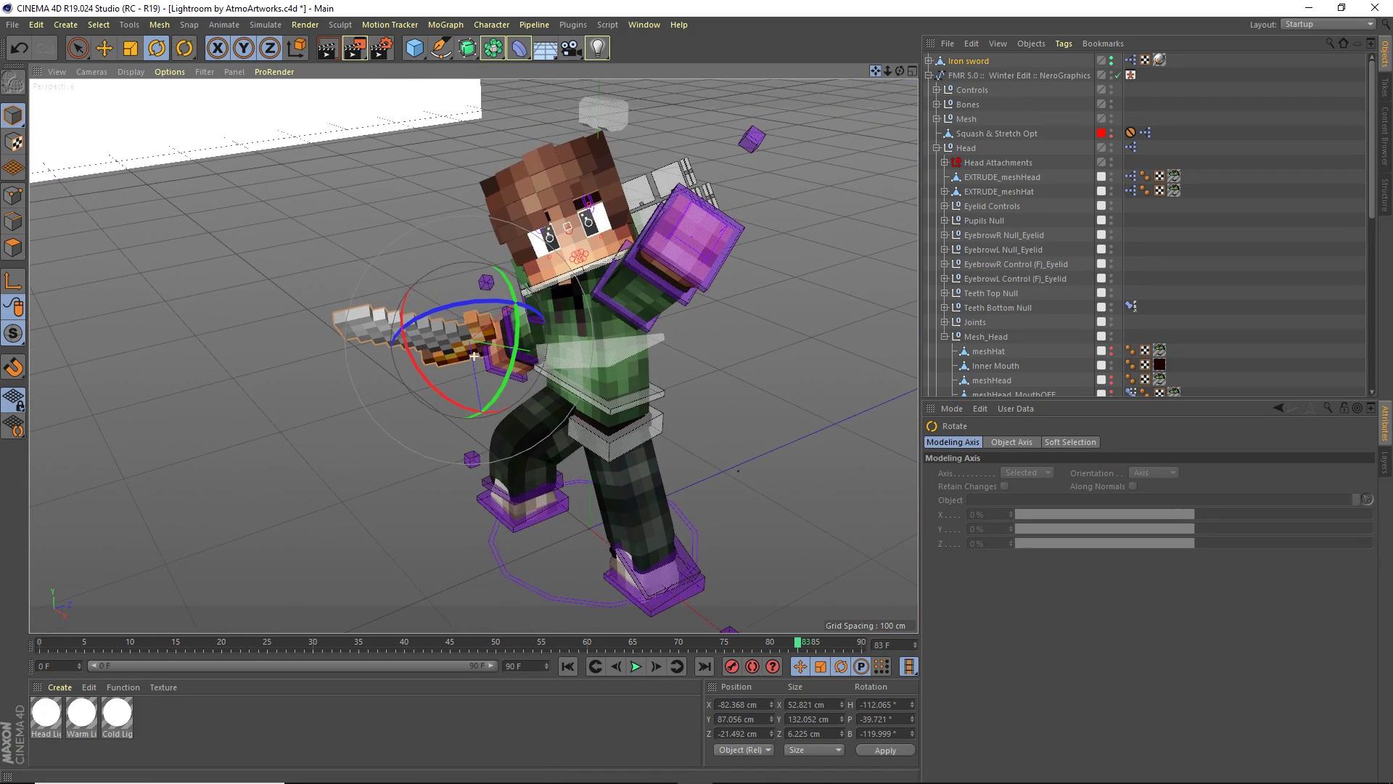
scroll(474, 356, "up", 4)
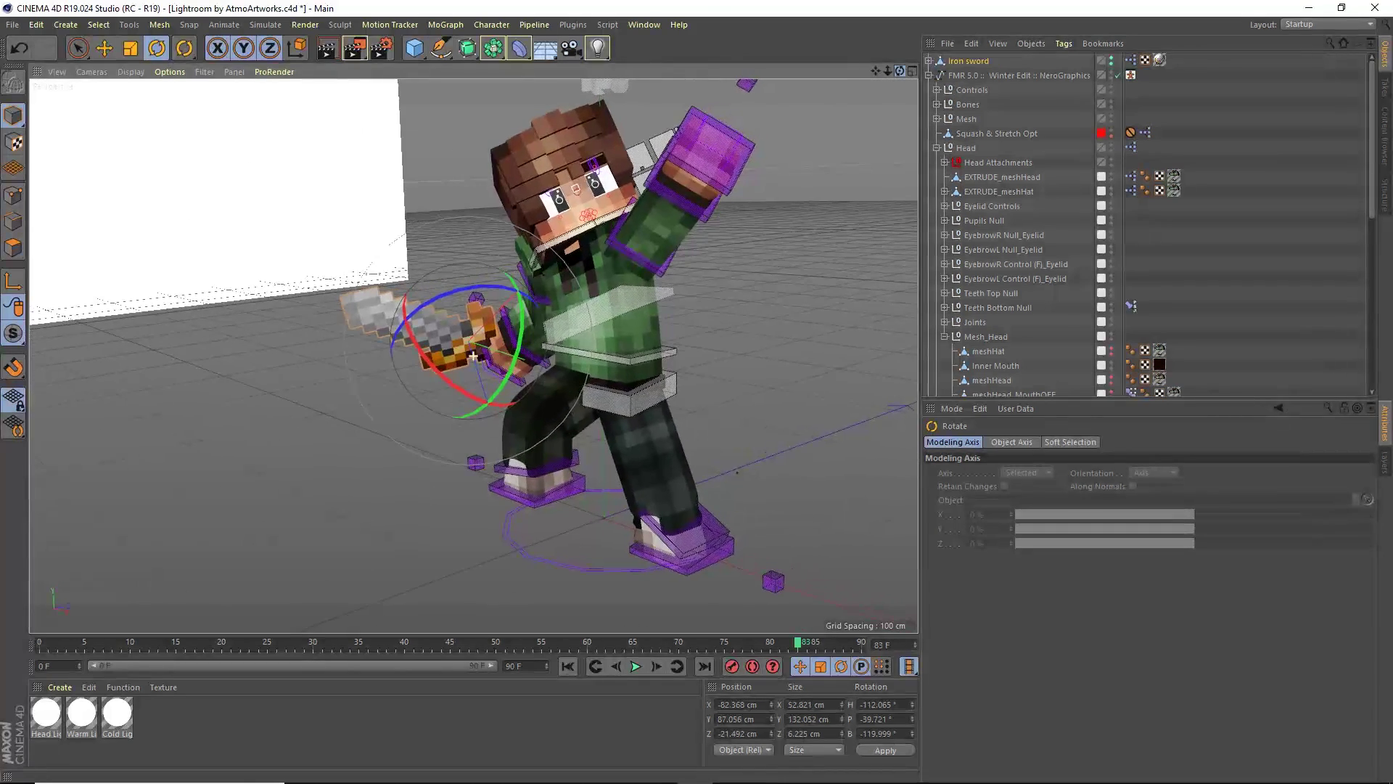
left_click_drag(875, 71, 779, 43)
left_click_drag(748, 161, 658, 190)
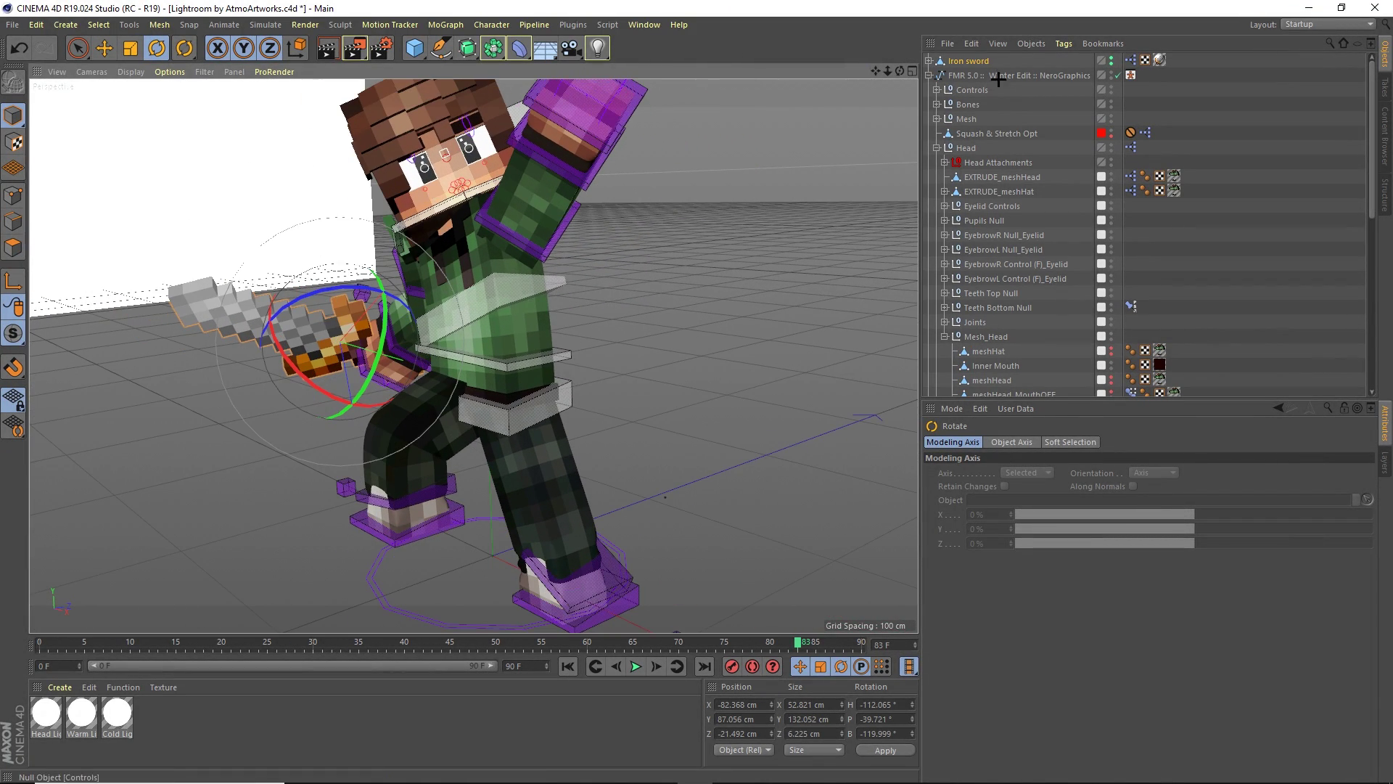
left_click(927, 75)
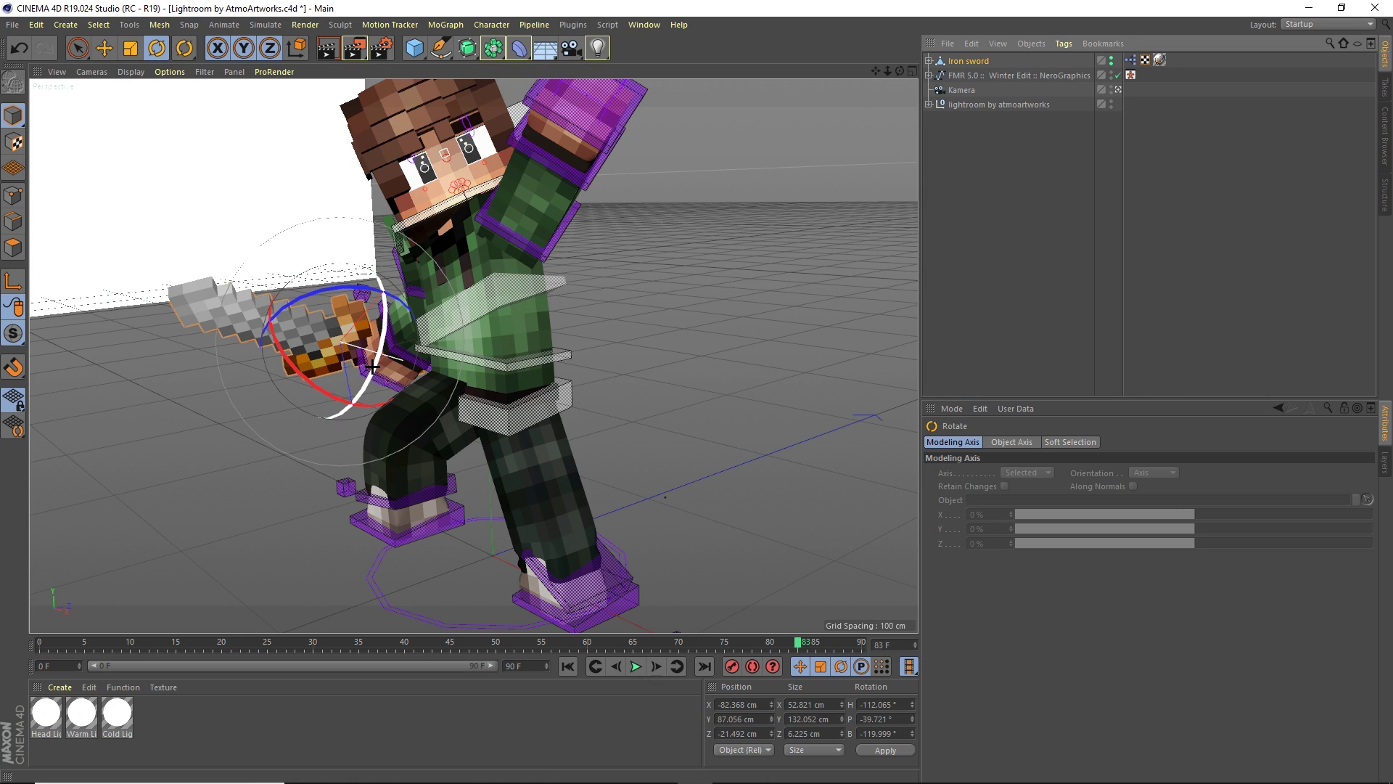
left_click(928, 75)
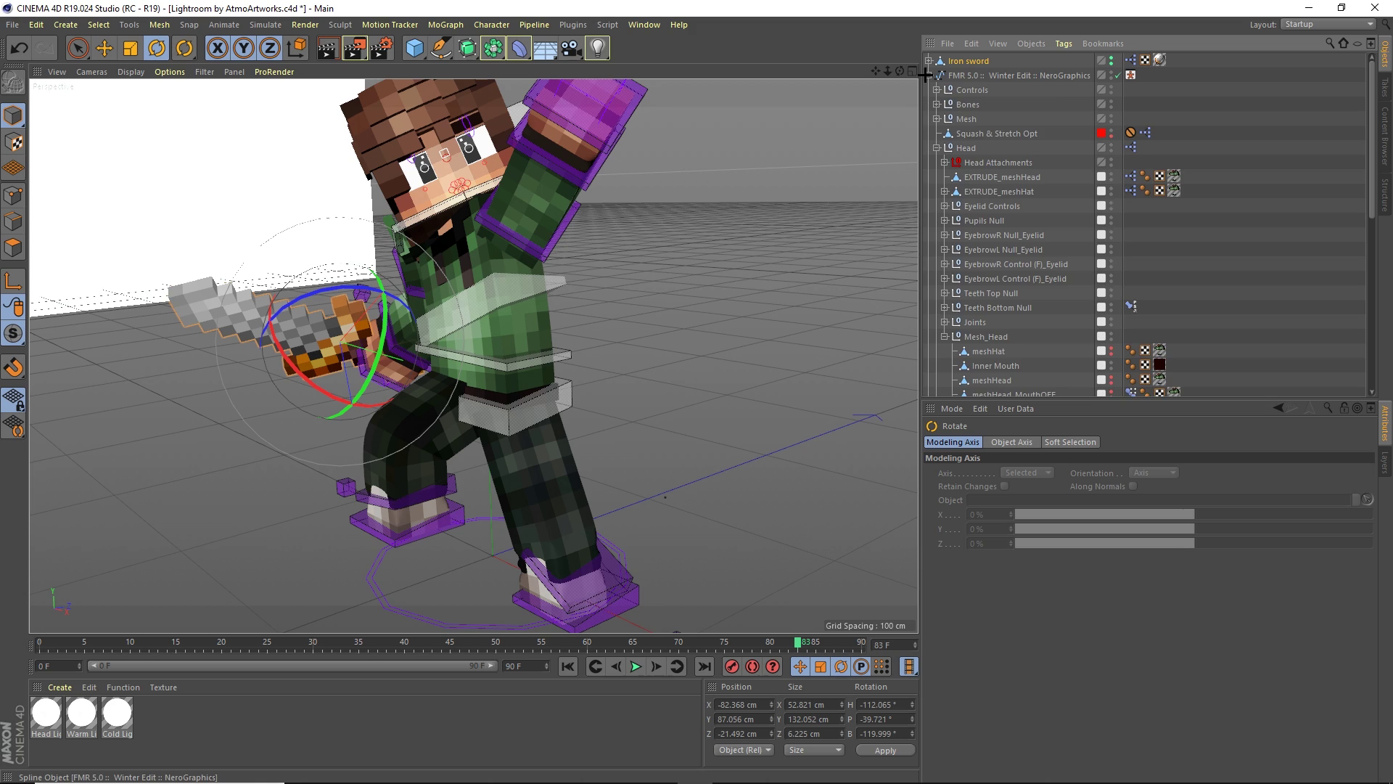
left_click(937, 148)
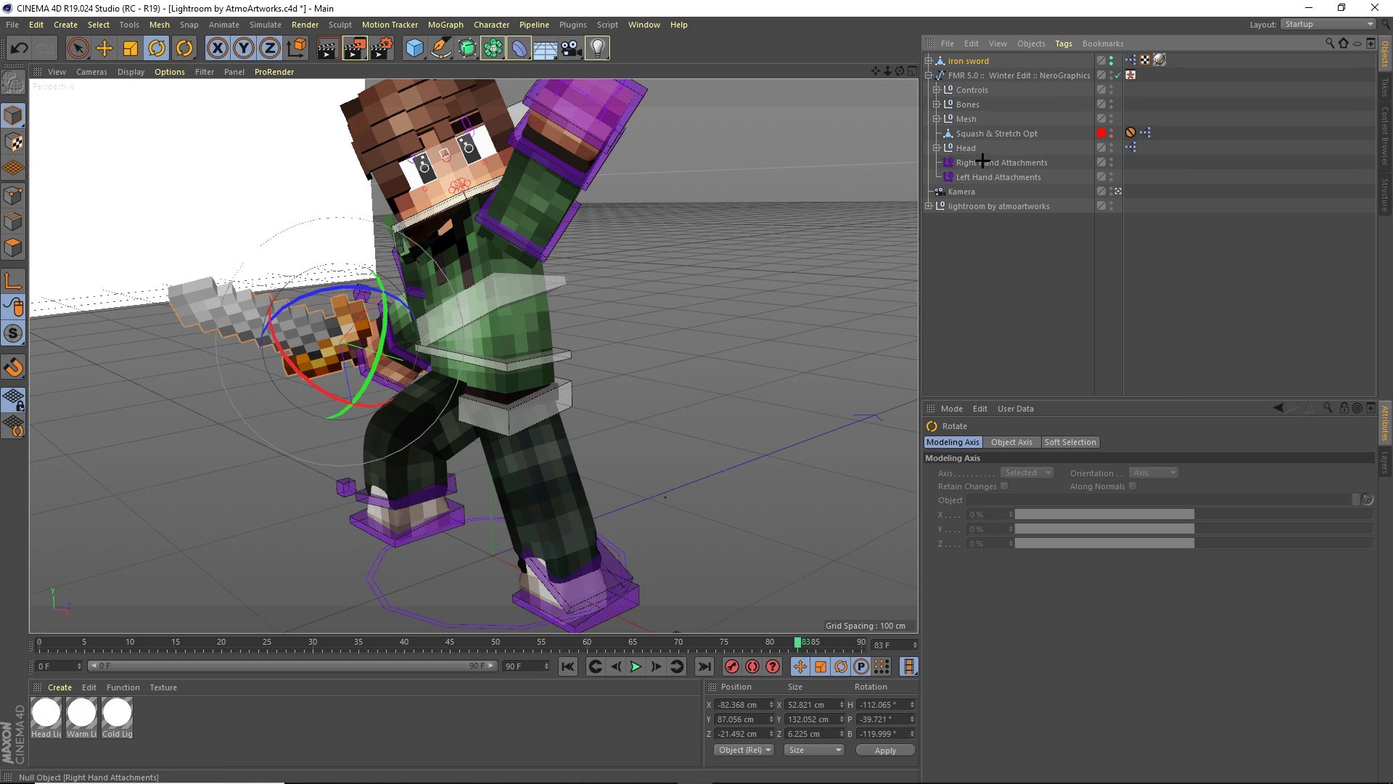
left_click(967, 62)
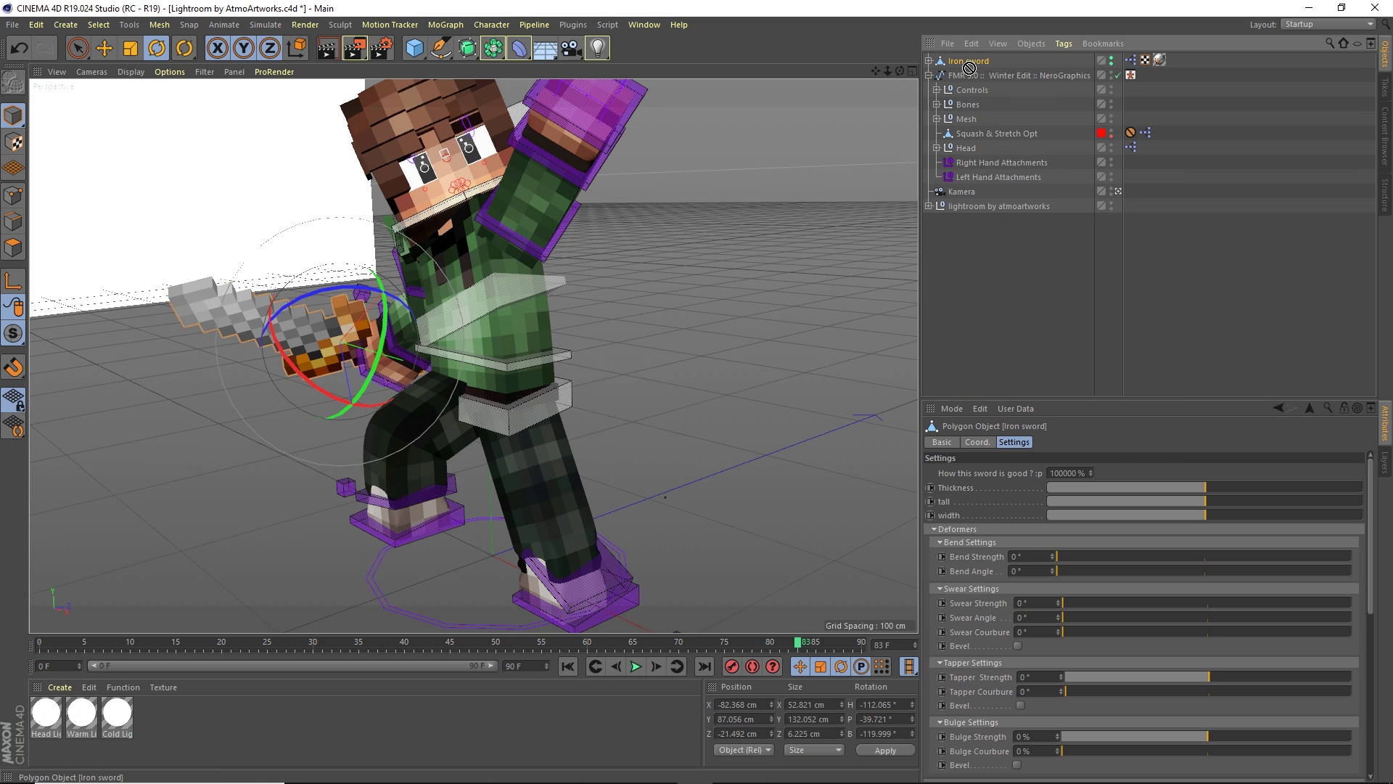
left_click_drag(975, 162, 977, 162)
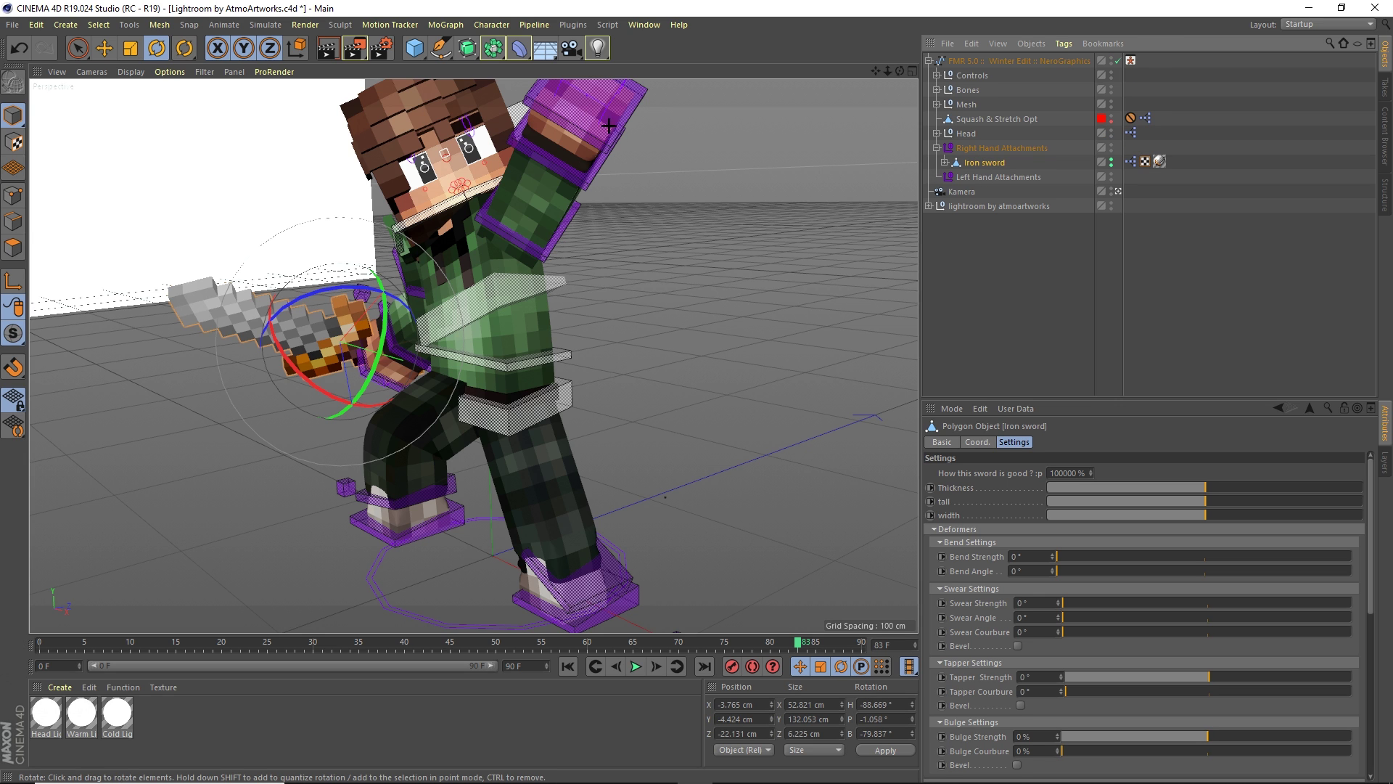
Shift the right hand slightly with the goalArmR_L control, carrying the attached sword along
mouse_move(899, 70)
left_mouse_down()
mouse_move(891, 81)
mouse_move(907, 78)
left_mouse_up()
left_click(105, 48)
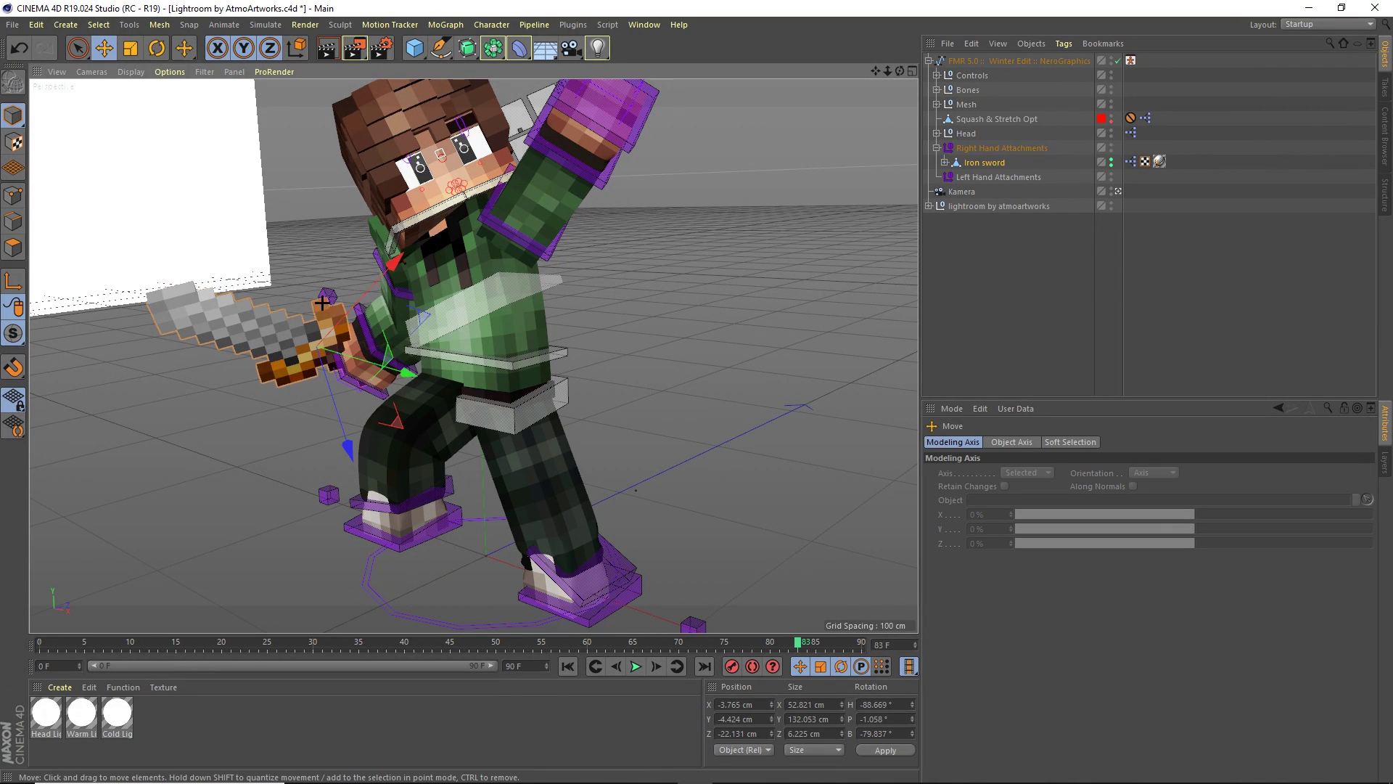
mouse_move(349, 380)
left_mouse_down()
mouse_move(311, 312)
mouse_move(355, 378)
left_mouse_up()
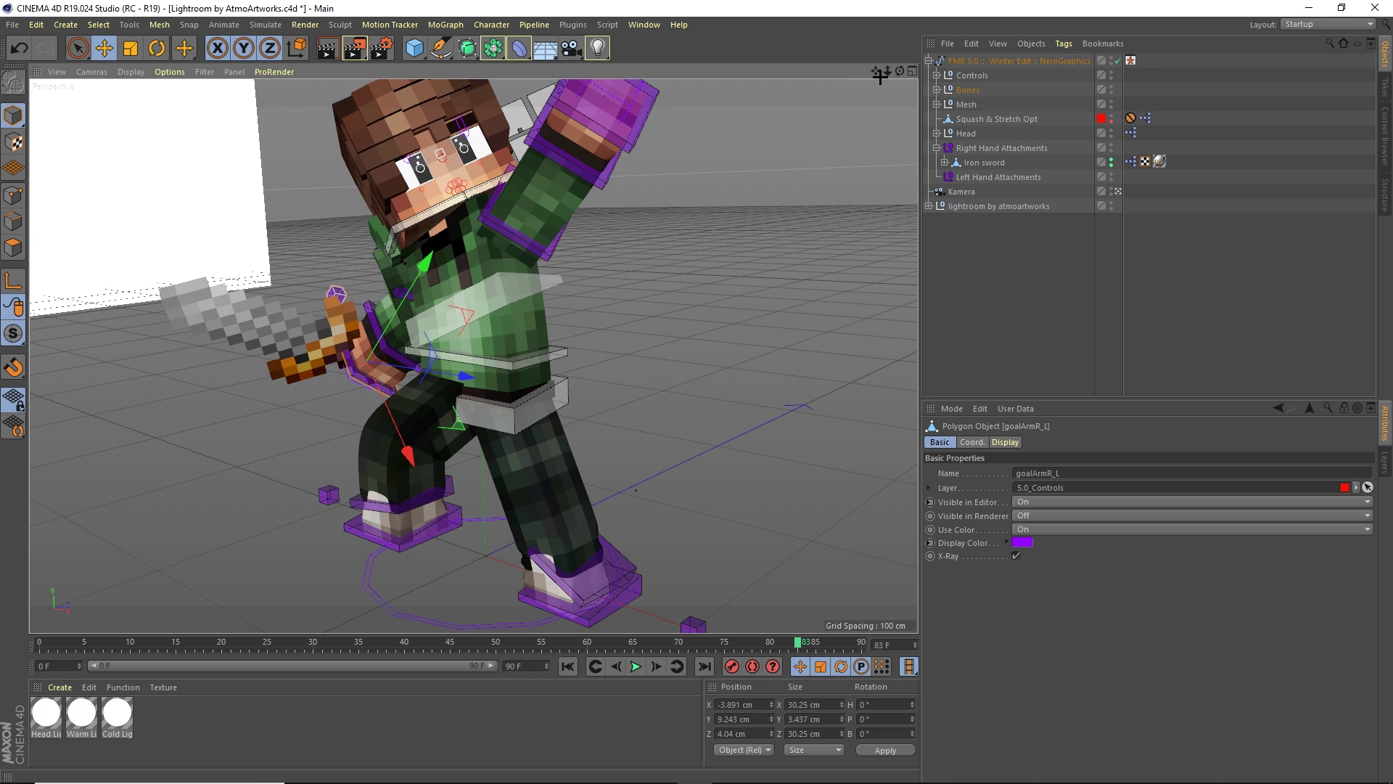
left_click_drag(900, 69, 881, 95)
left_click(596, 190)
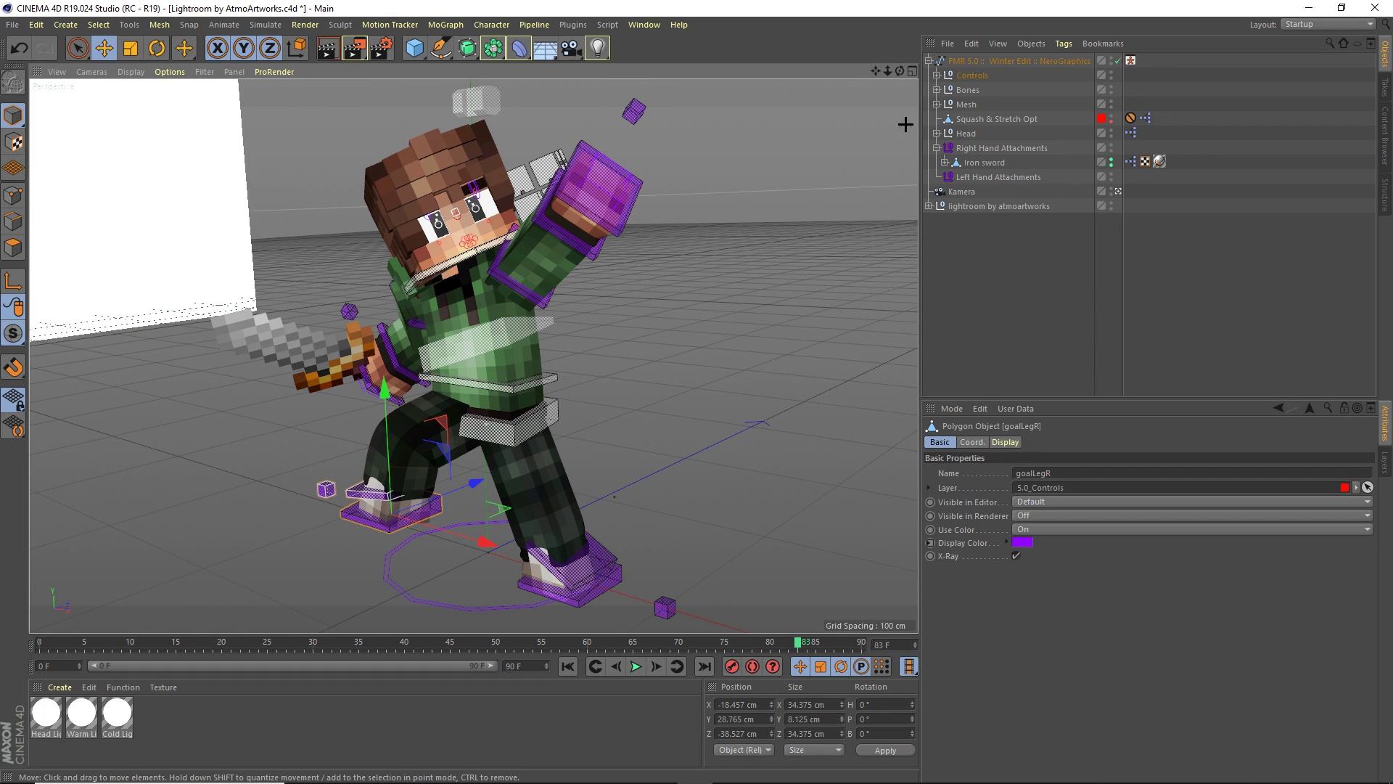
Collapse the character rig's hierarchy and delete the existing Kamera camera from the scene
left_click(928, 61)
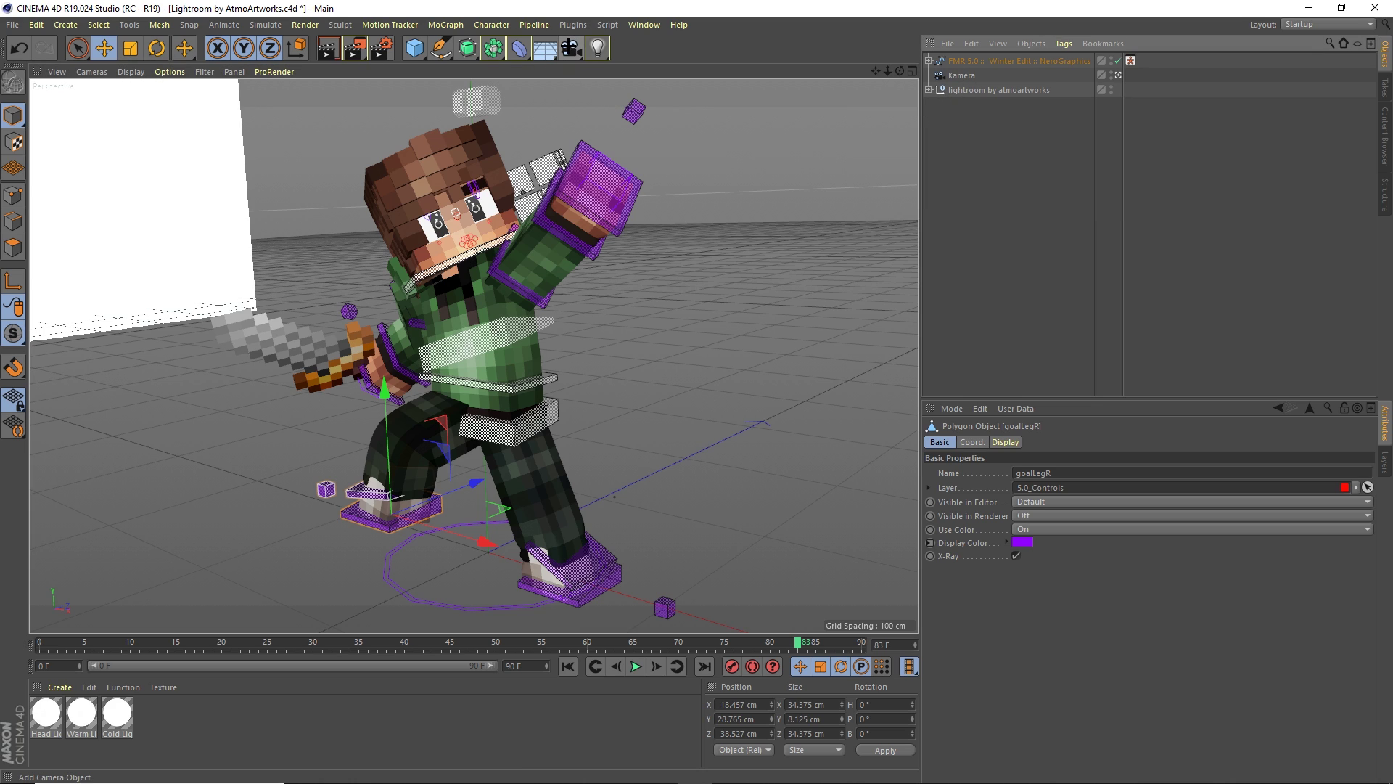
left_click(959, 76)
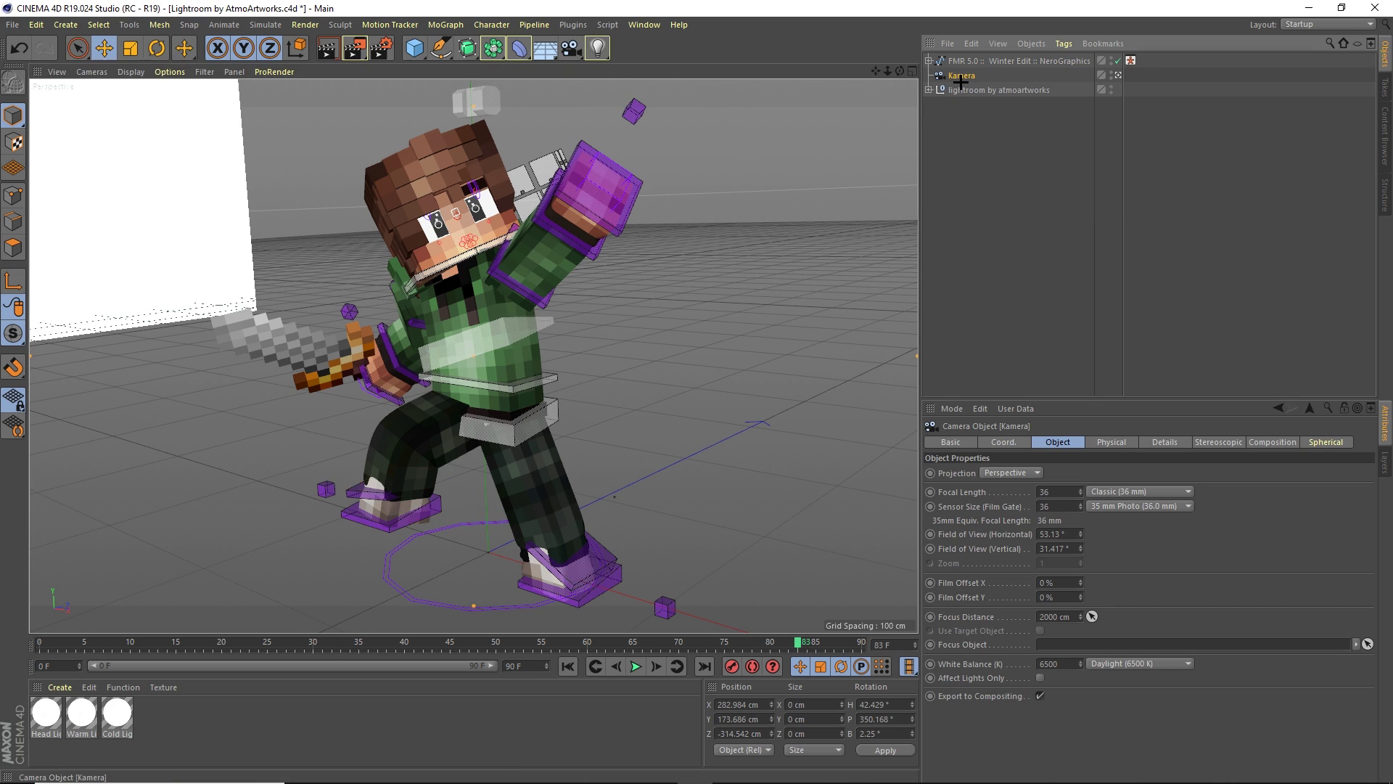
key("Delete")
Add a new camera facing the posed character, viewing it from about X 290, Y 145, Z -329 cm
left_click_drag(888, 71, 769, 72)
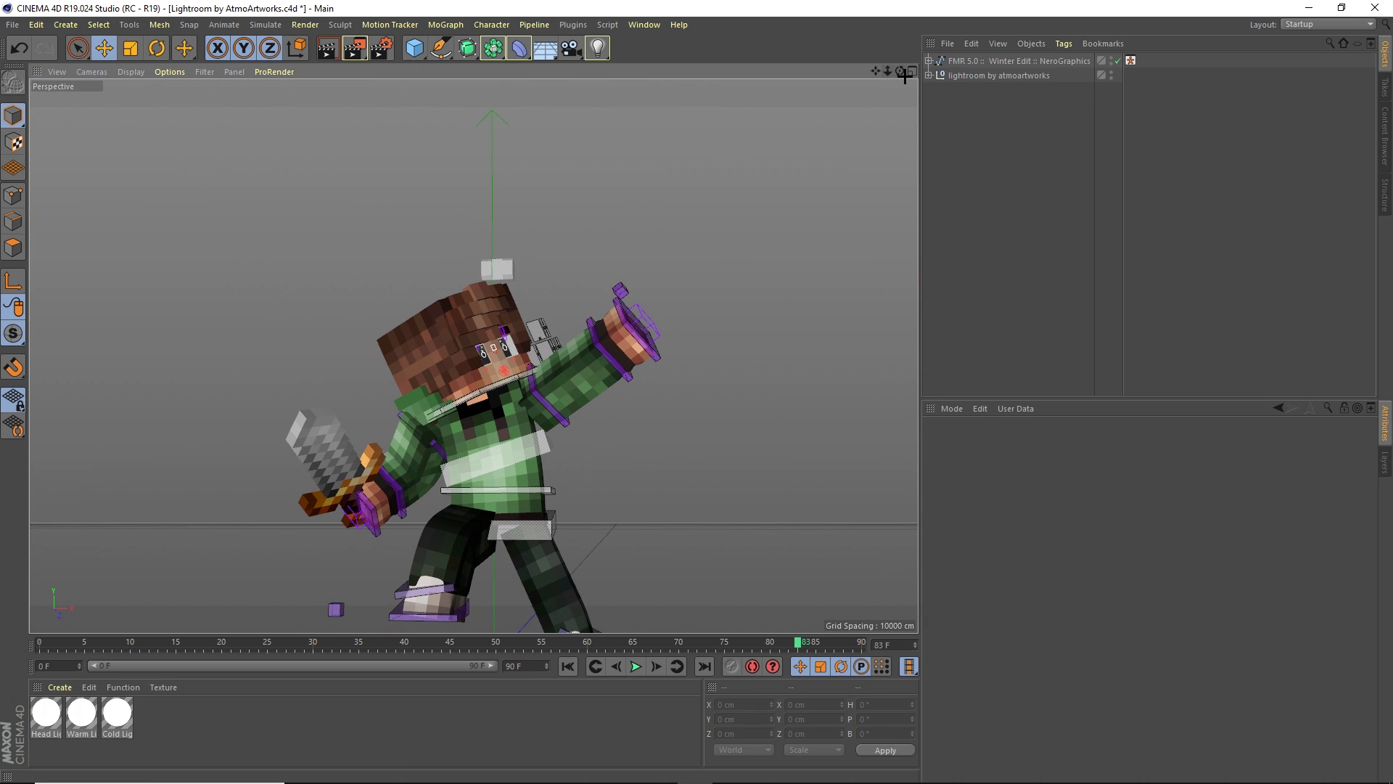
left_click_drag(900, 70, 875, 6)
left_click_drag(888, 70, 869, 96)
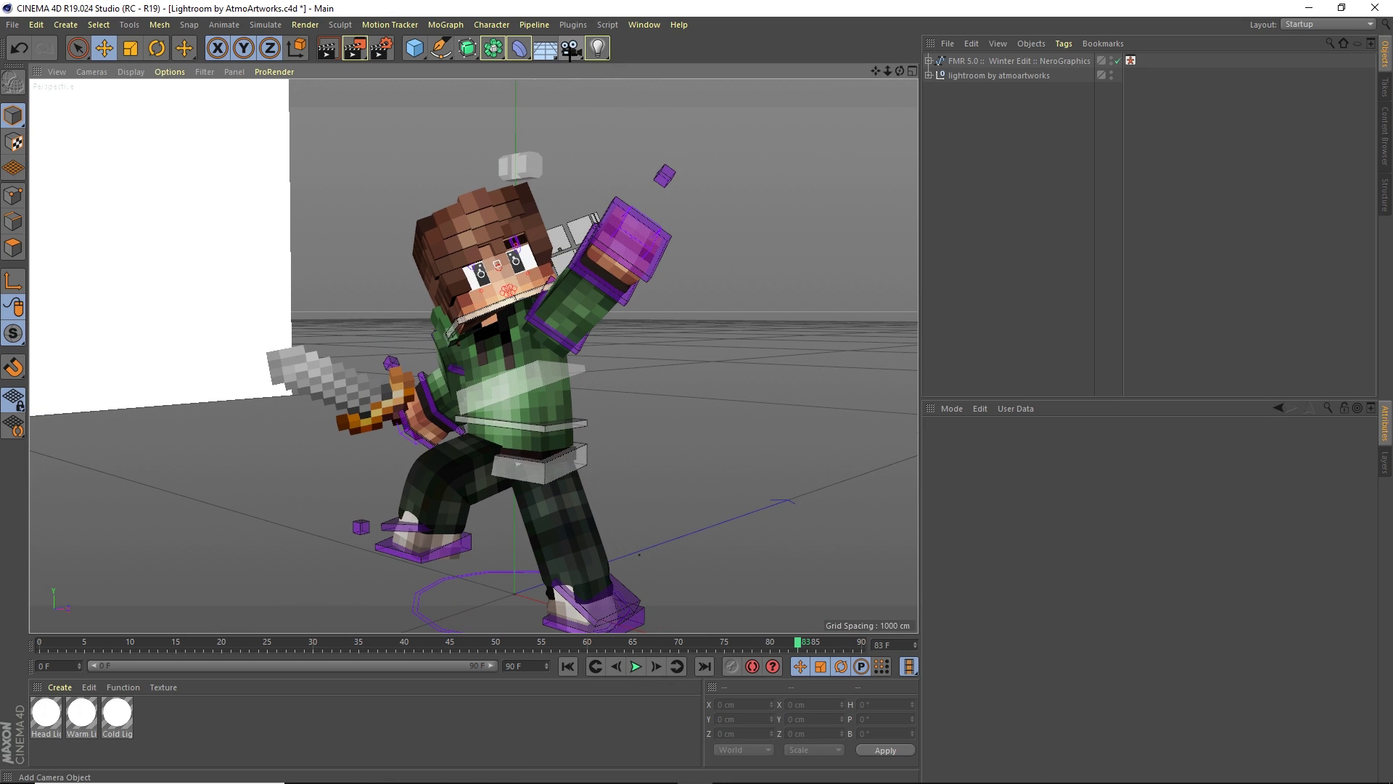
left_click(571, 48)
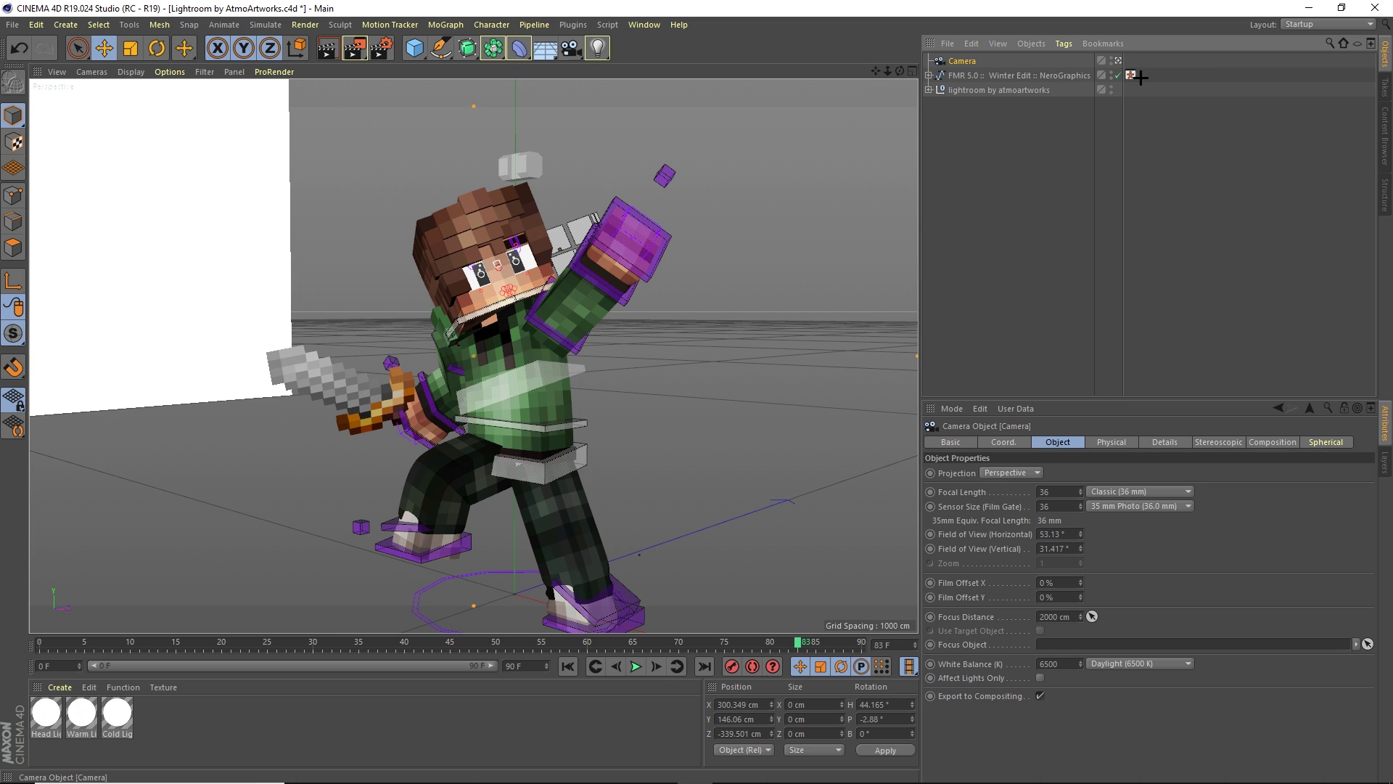
mouse_move(887, 70)
left_mouse_down()
mouse_move(841, 70)
mouse_move(838, 119)
left_mouse_up()
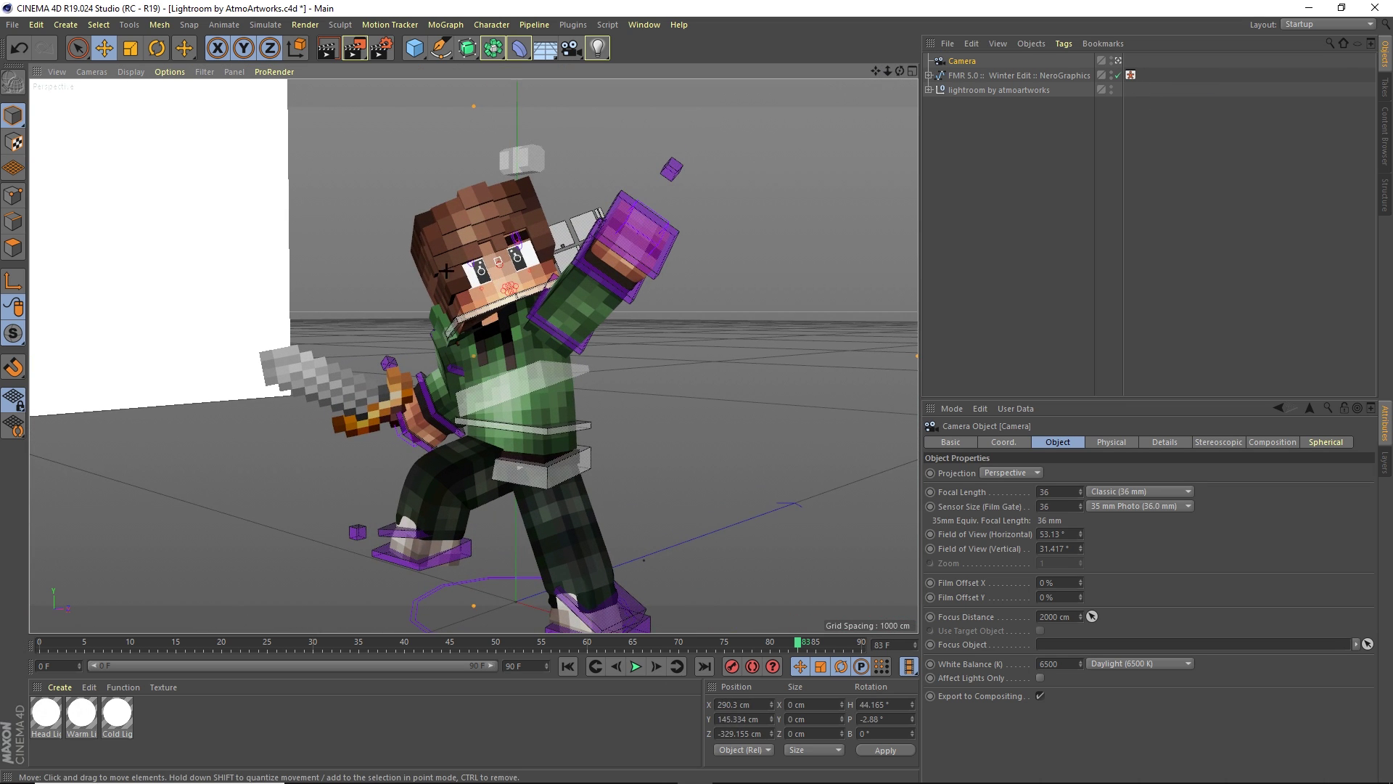
Set the camera's focal length to Super Wide (15 mm) and reframe the character closely from about X 108, Y 167, Z -144 cm
left_click(1128, 492)
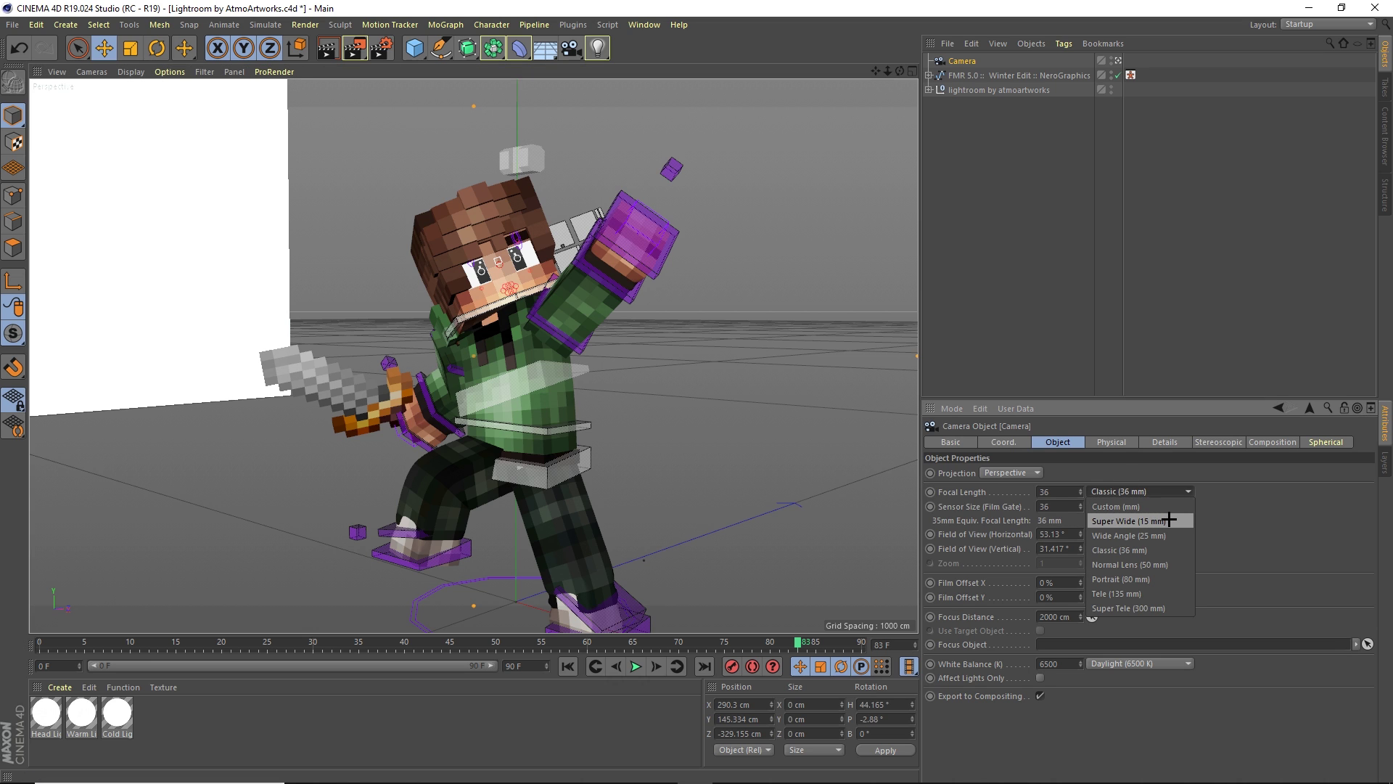
left_click(1131, 521)
mouse_move(888, 70)
left_mouse_down()
mouse_move(874, 87)
mouse_move(943, 71)
mouse_move(896, 70)
mouse_move(897, 100)
mouse_move(897, 71)
mouse_move(918, 70)
mouse_move(873, 67)
mouse_move(898, 73)
mouse_move(891, 83)
mouse_move(899, 68)
mouse_move(852, 68)
mouse_move(851, 104)
mouse_move(851, 65)
mouse_move(889, 76)
mouse_move(965, 141)
mouse_move(1062, 156)
left_mouse_up()
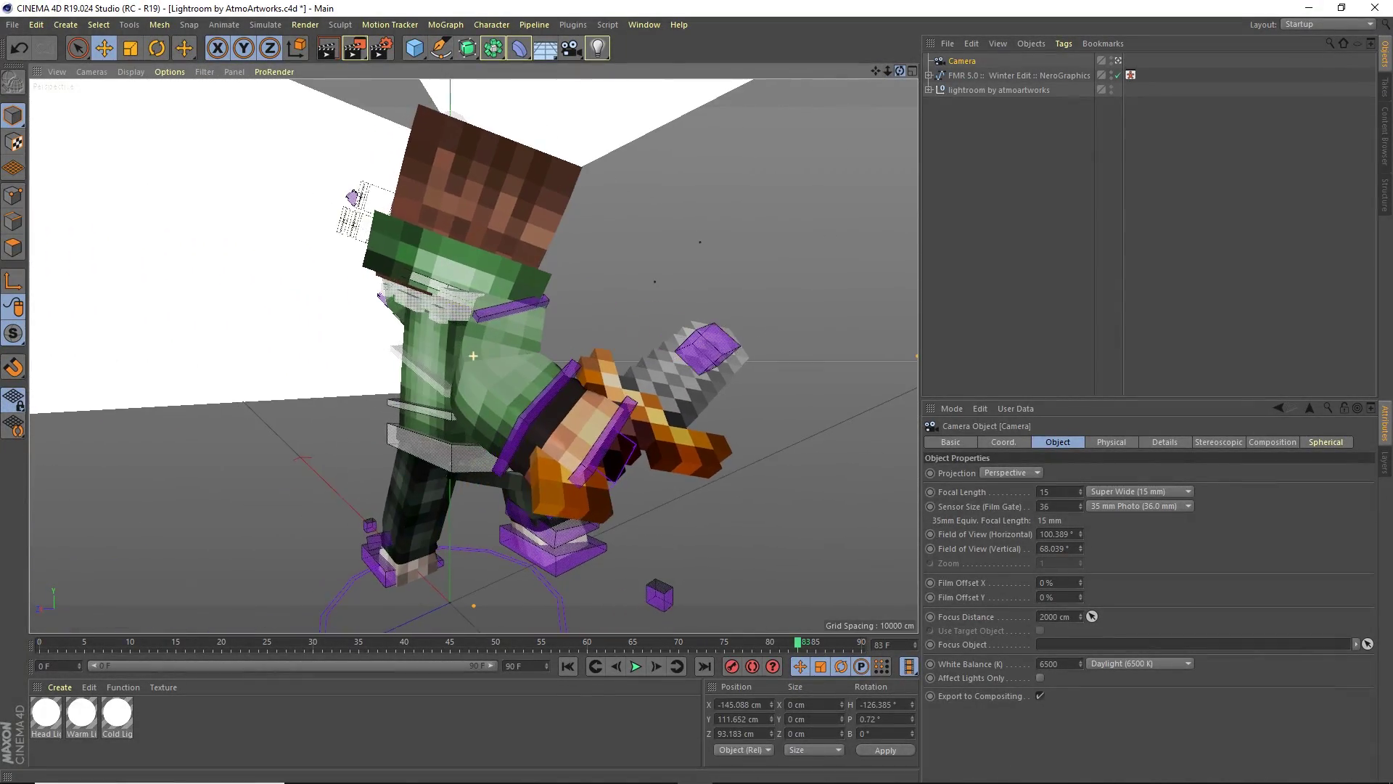
left_click_drag(802, 92, 997, 77)
mouse_move(900, 70)
left_mouse_down()
mouse_move(915, 99)
mouse_move(883, 96)
mouse_move(858, 70)
mouse_move(916, 70)
left_mouse_up()
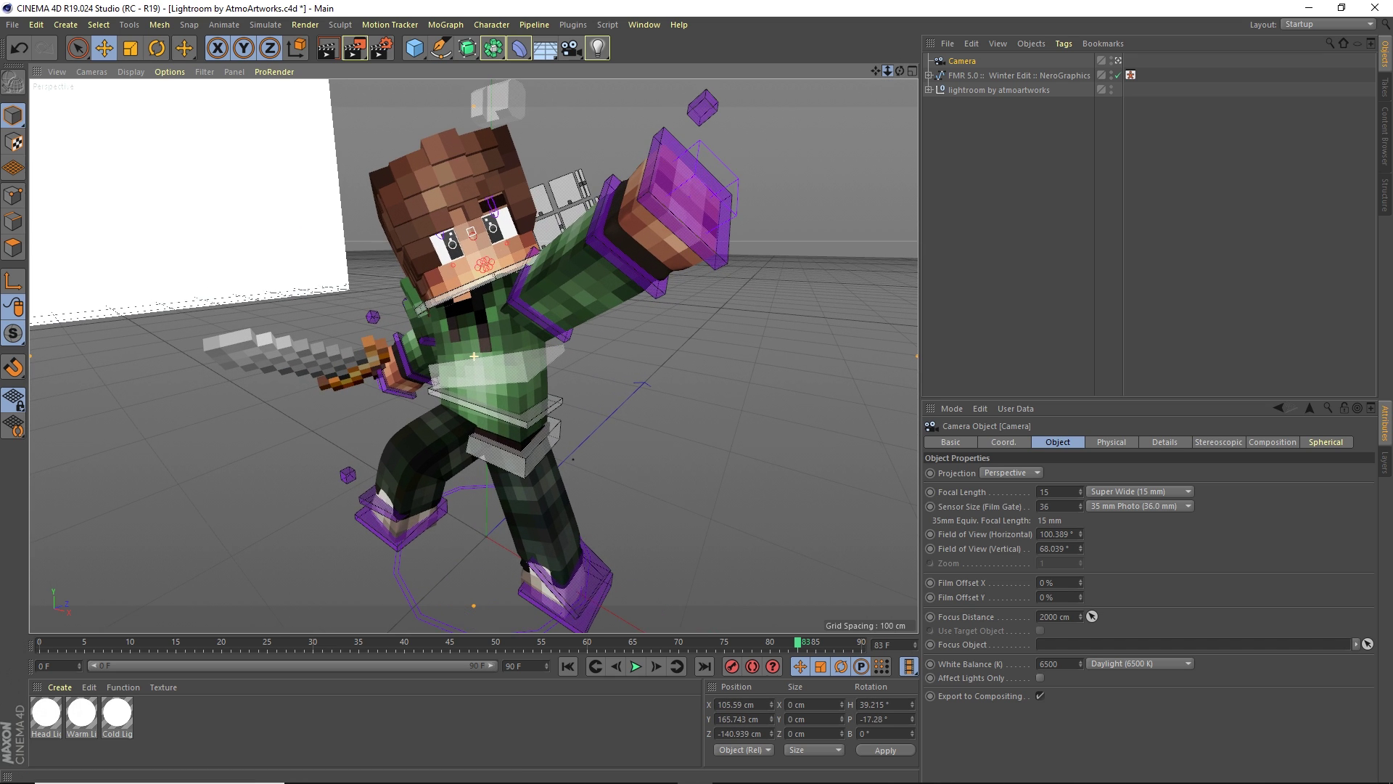
left_click(1156, 491)
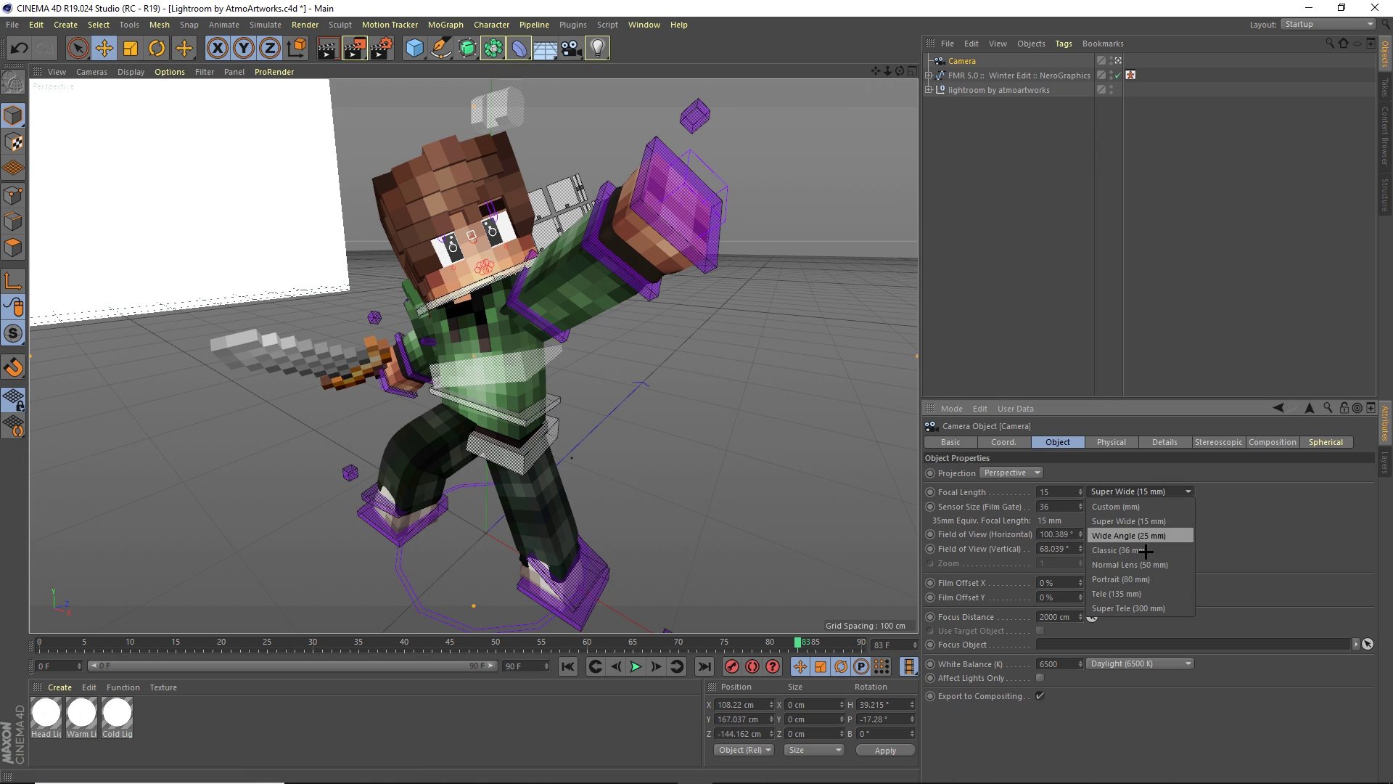
left_click(1125, 494)
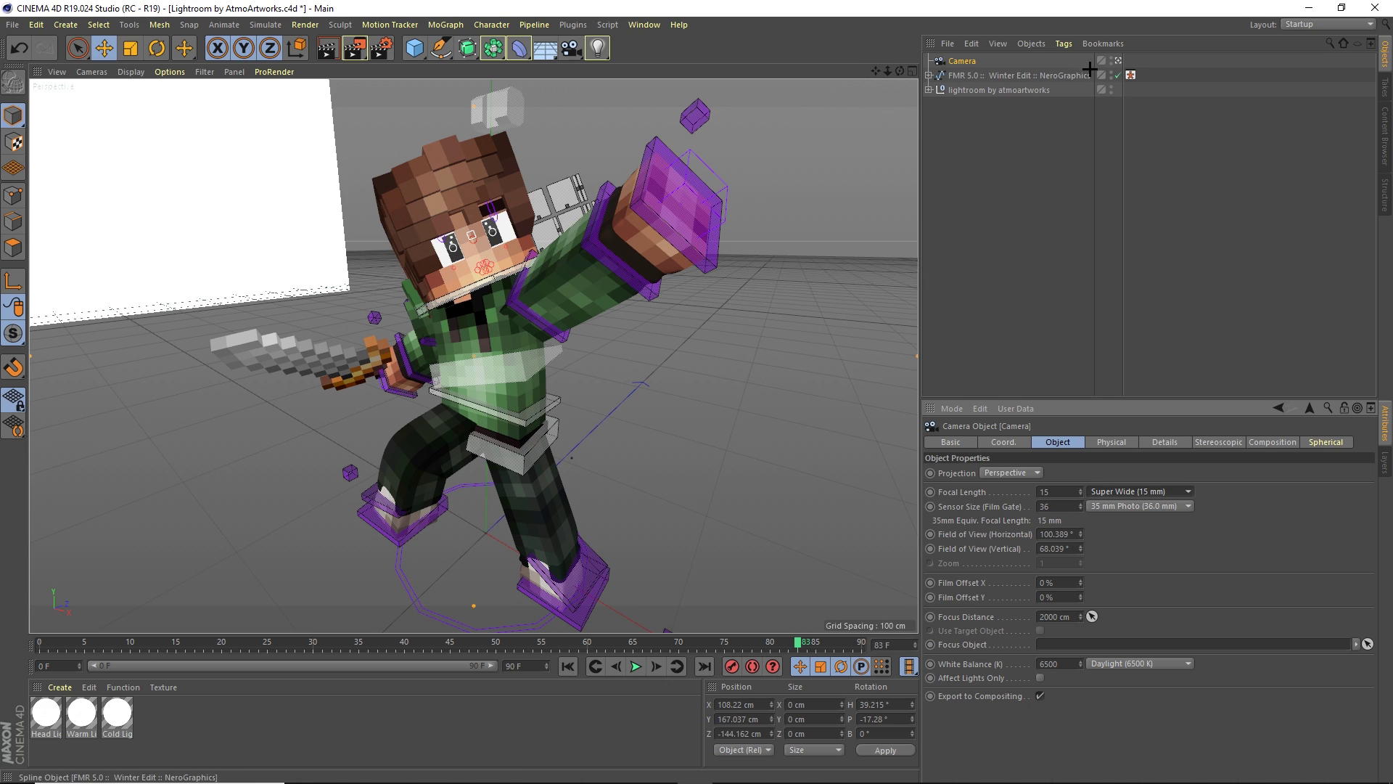
Compare the new camera's wide-angle view of the posed character with the default perspective view
left_click(1118, 61)
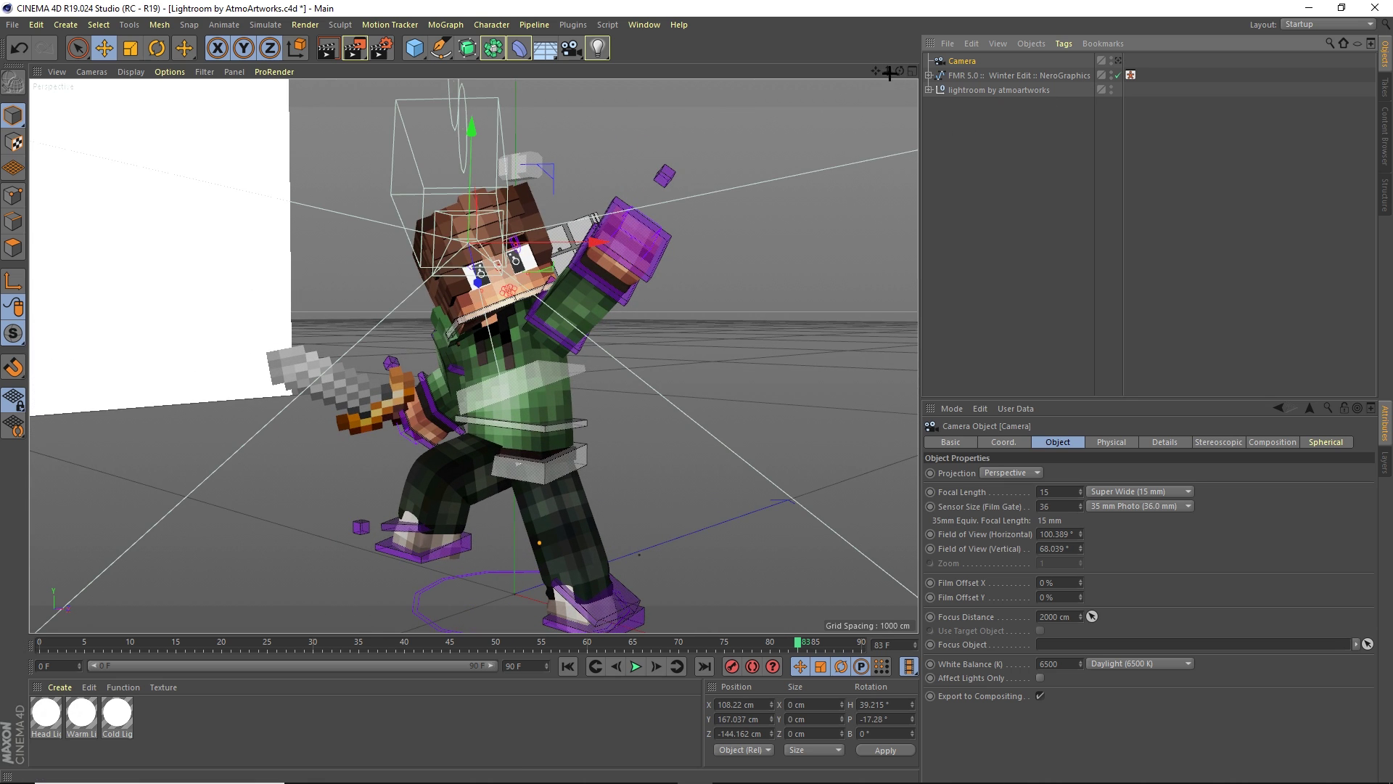
left_click_drag(875, 70, 852, 135)
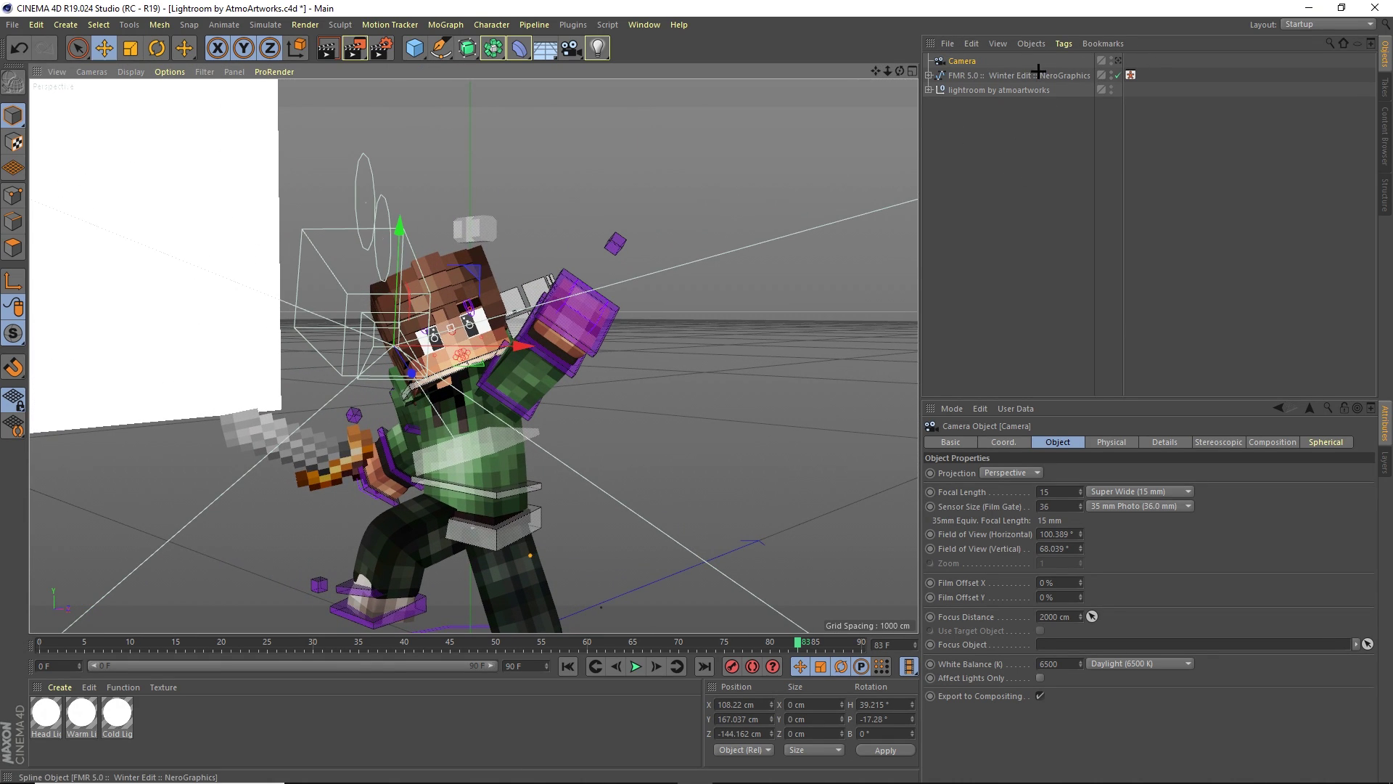
left_click(1118, 60)
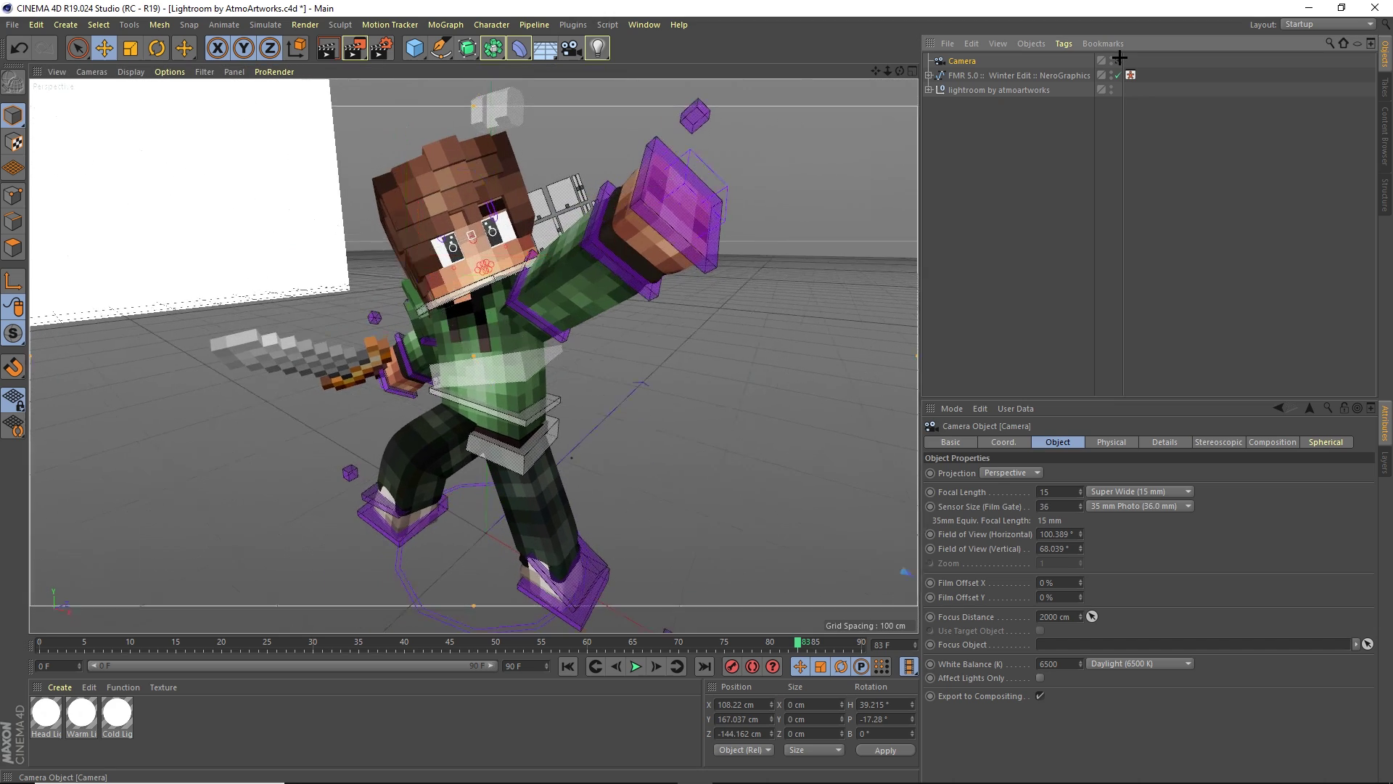
left_click(1118, 60)
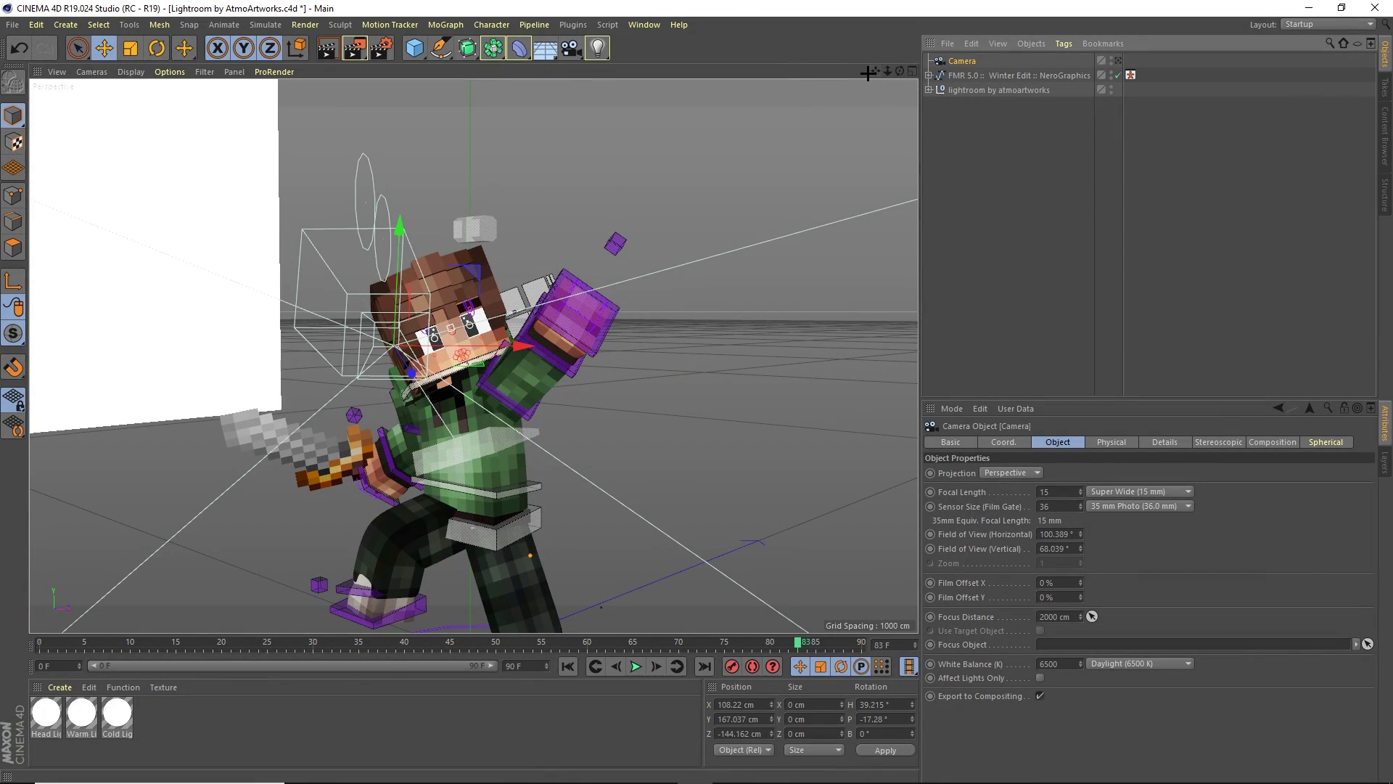
scroll(532, 242, "up", 10)
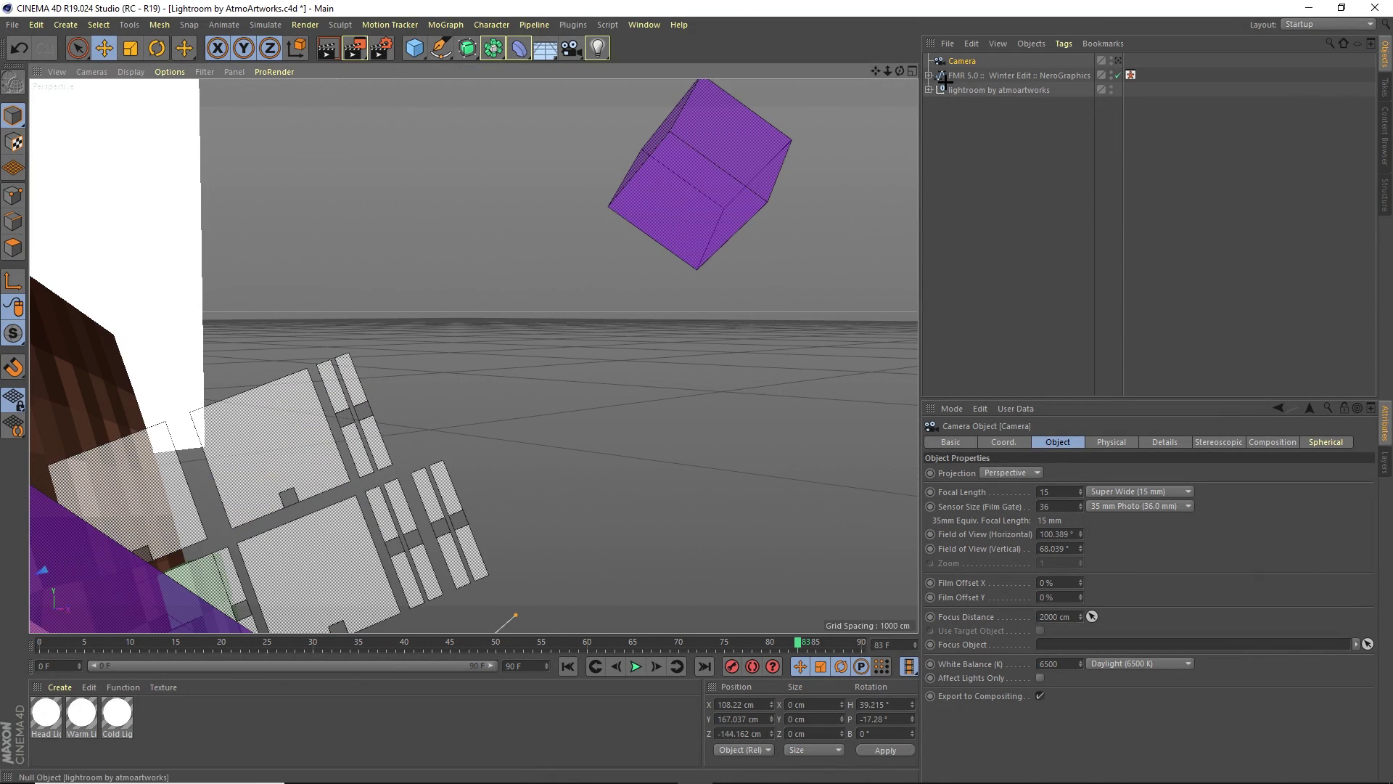
Reframe the whole character and sword through the wide-angle camera, and set the rig's Eyes option to Double
left_click_drag(902, 70, 1061, 7)
scroll(598, 314, "down", 2)
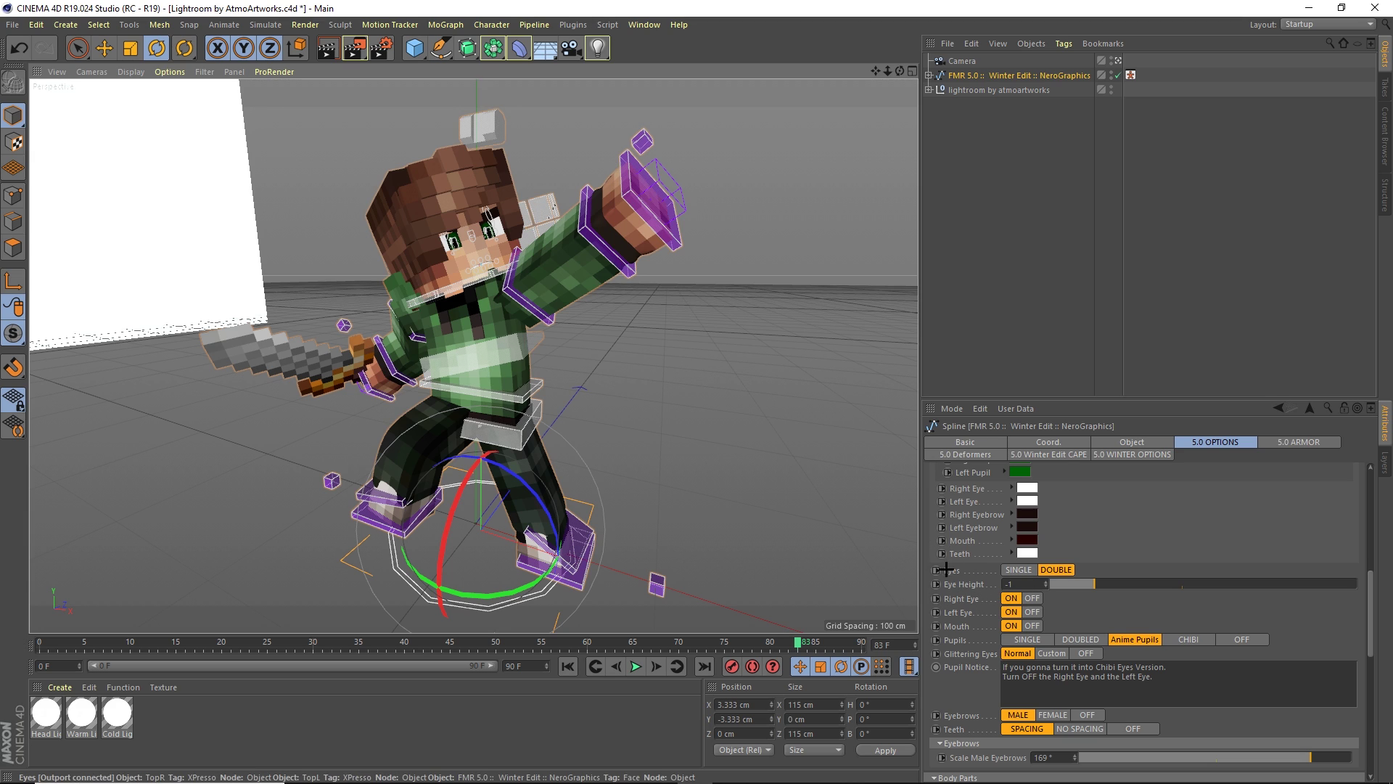
left_click(1023, 570)
left_click(1045, 570)
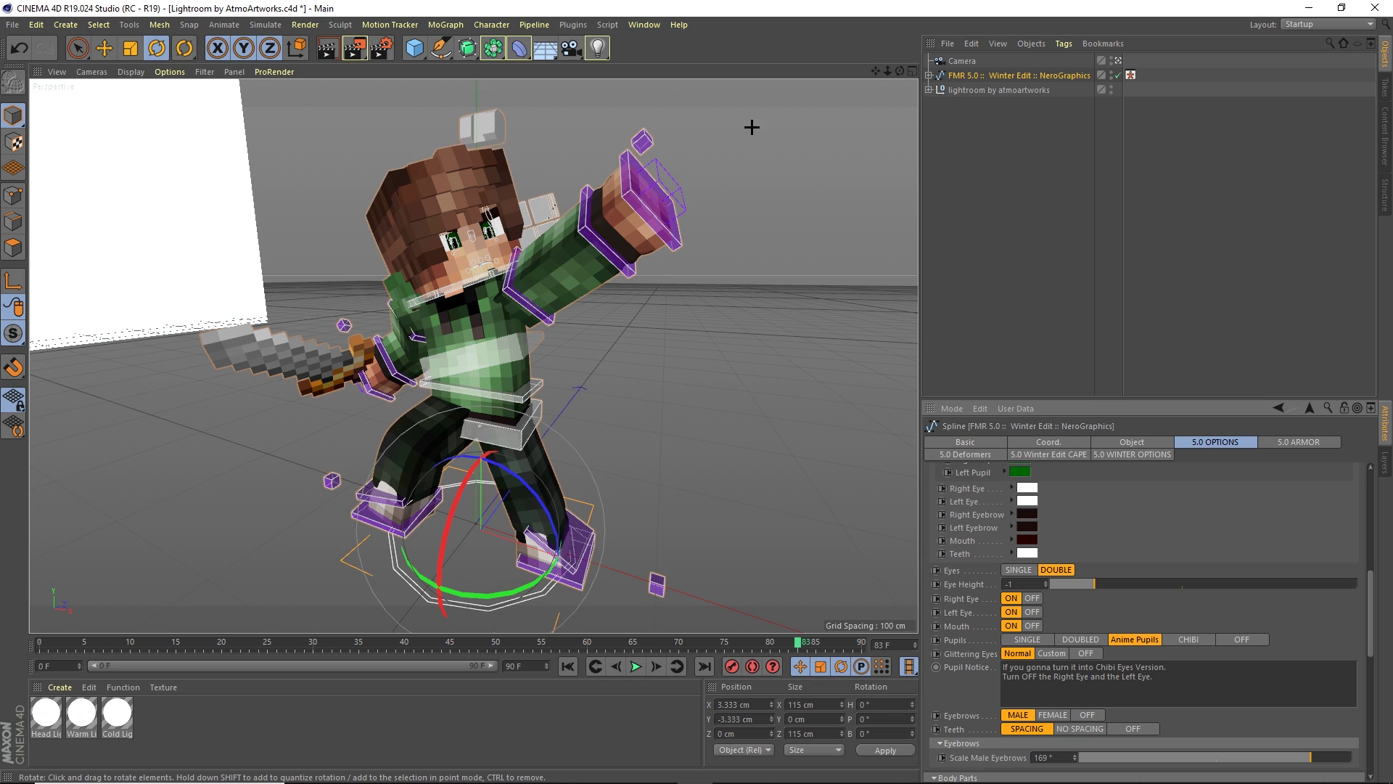
mouse_move(900, 70)
left_mouse_down()
mouse_move(881, 72)
mouse_move(898, 76)
left_mouse_up()
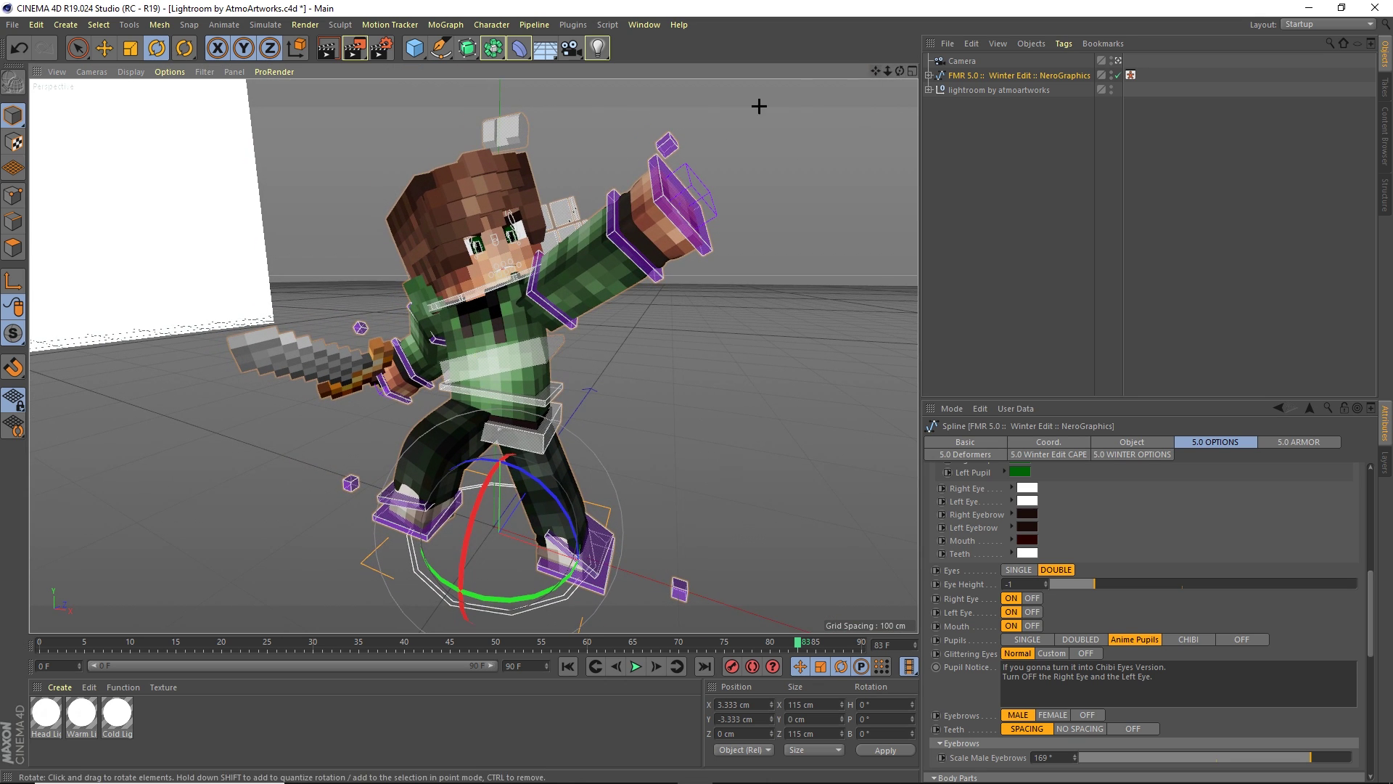
Set the rendered image's save file in the render settings to Tutorial on the desktop
left_click(381, 48)
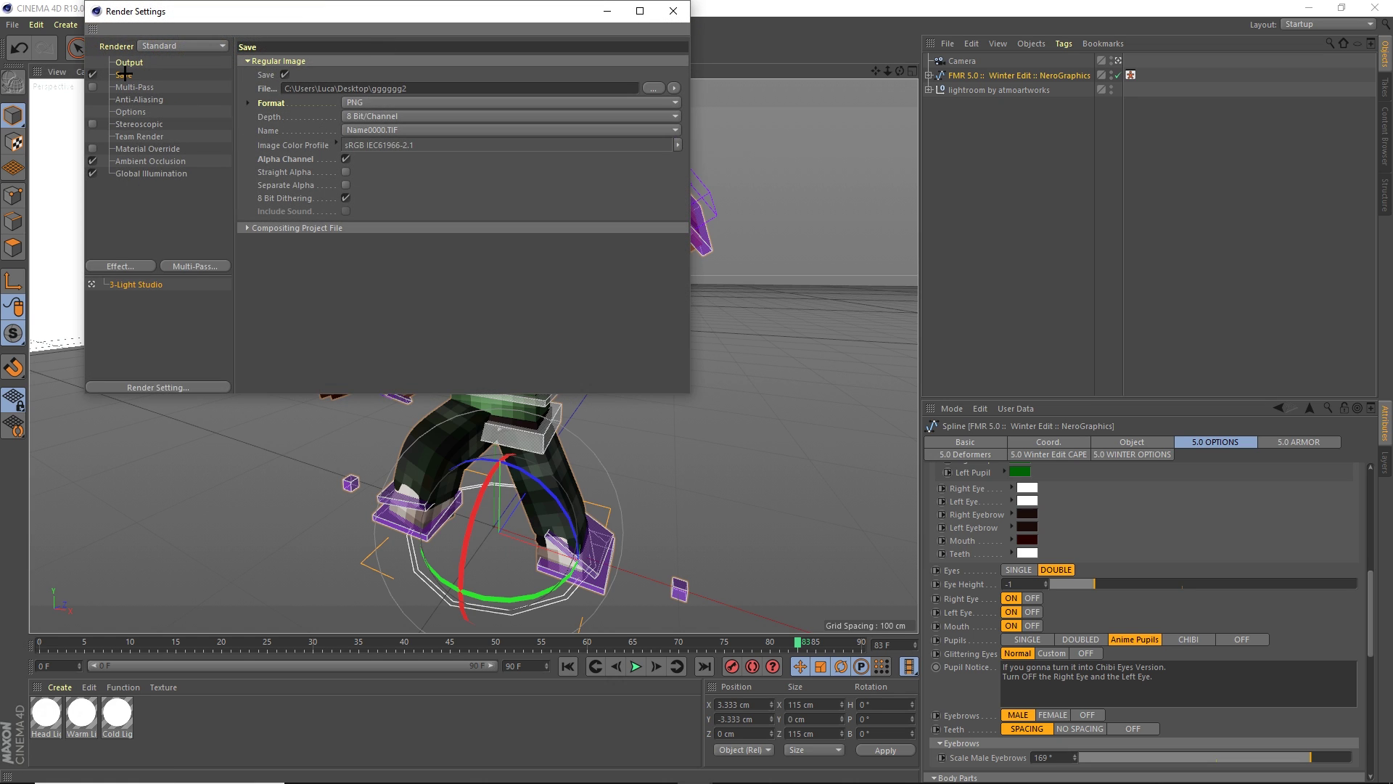
left_click(655, 88)
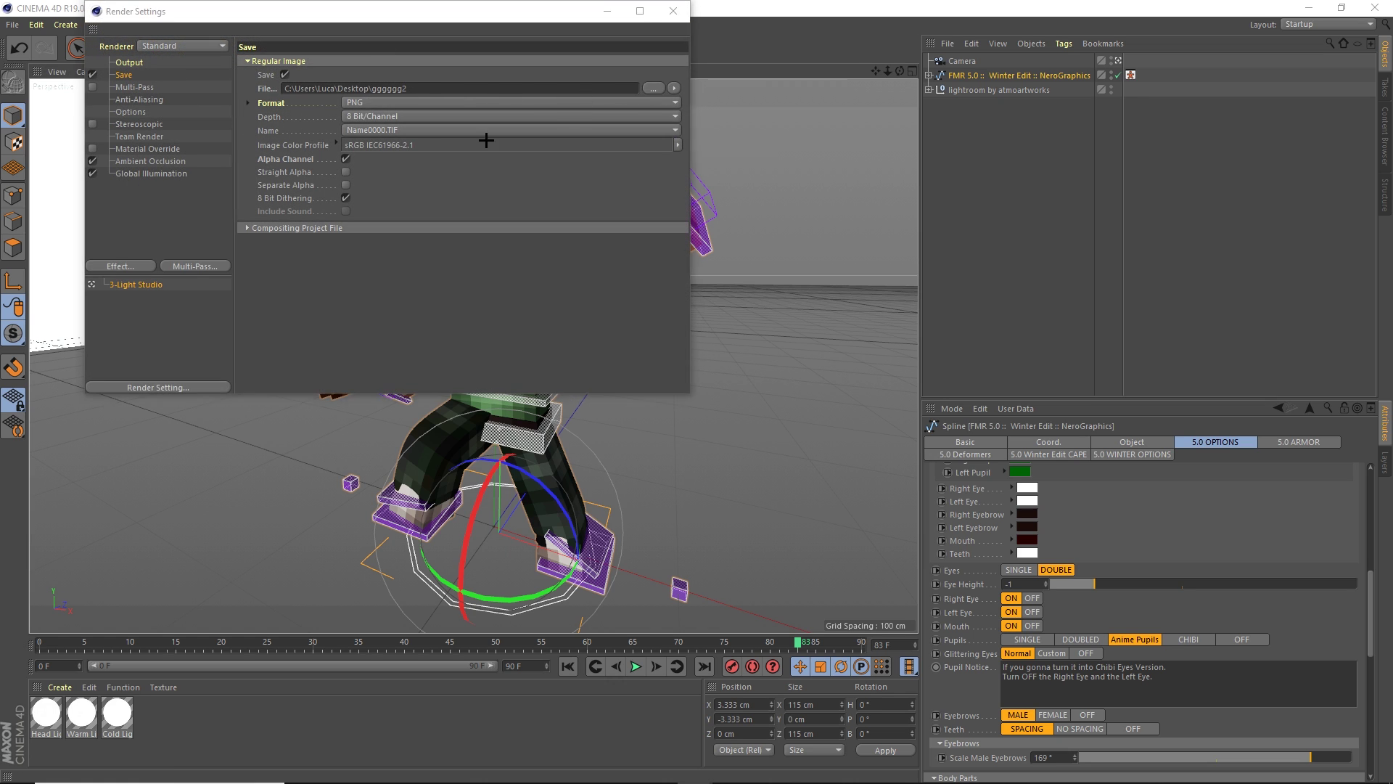
left_click(306, 341)
type("Tutpro")
key("BackSpace")
key("BackSpace")
key("BackSpace")
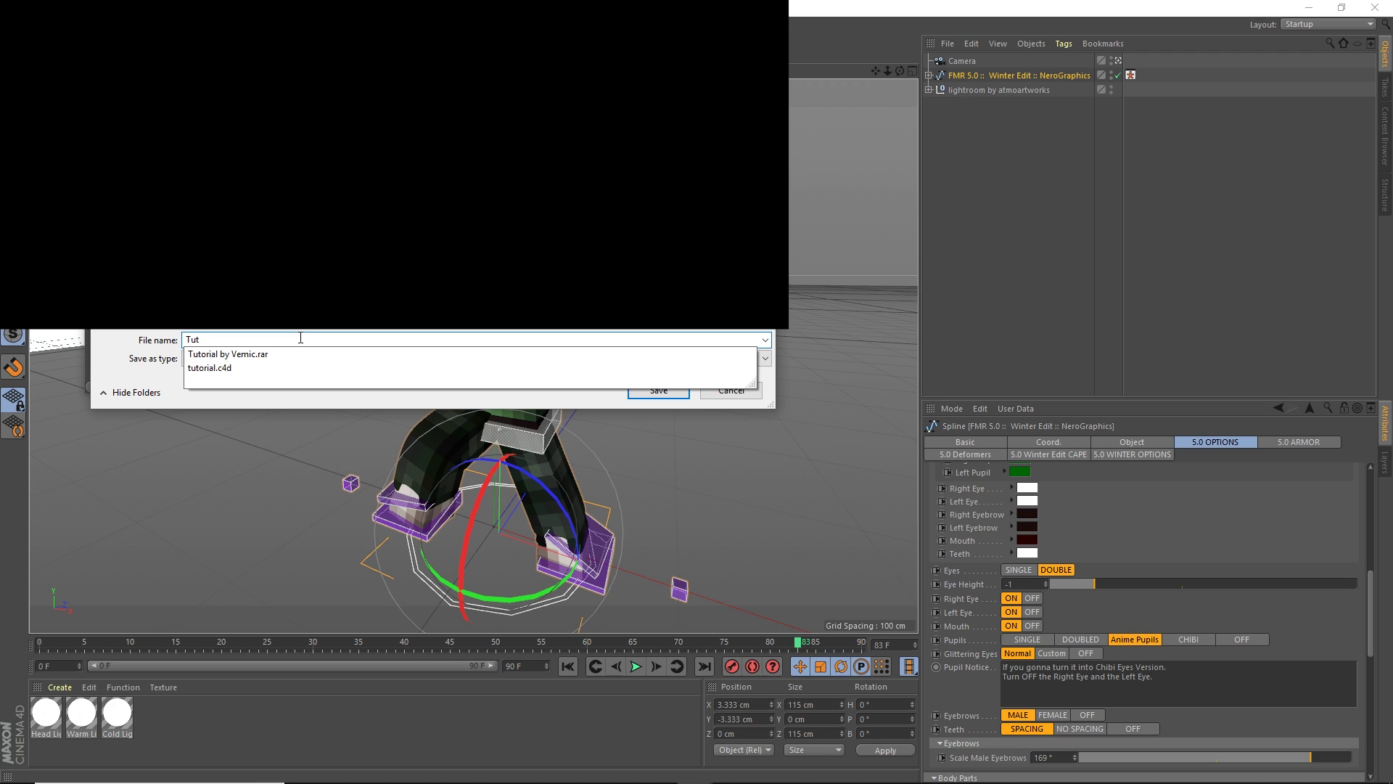
type("orial")
left_click(344, 401)
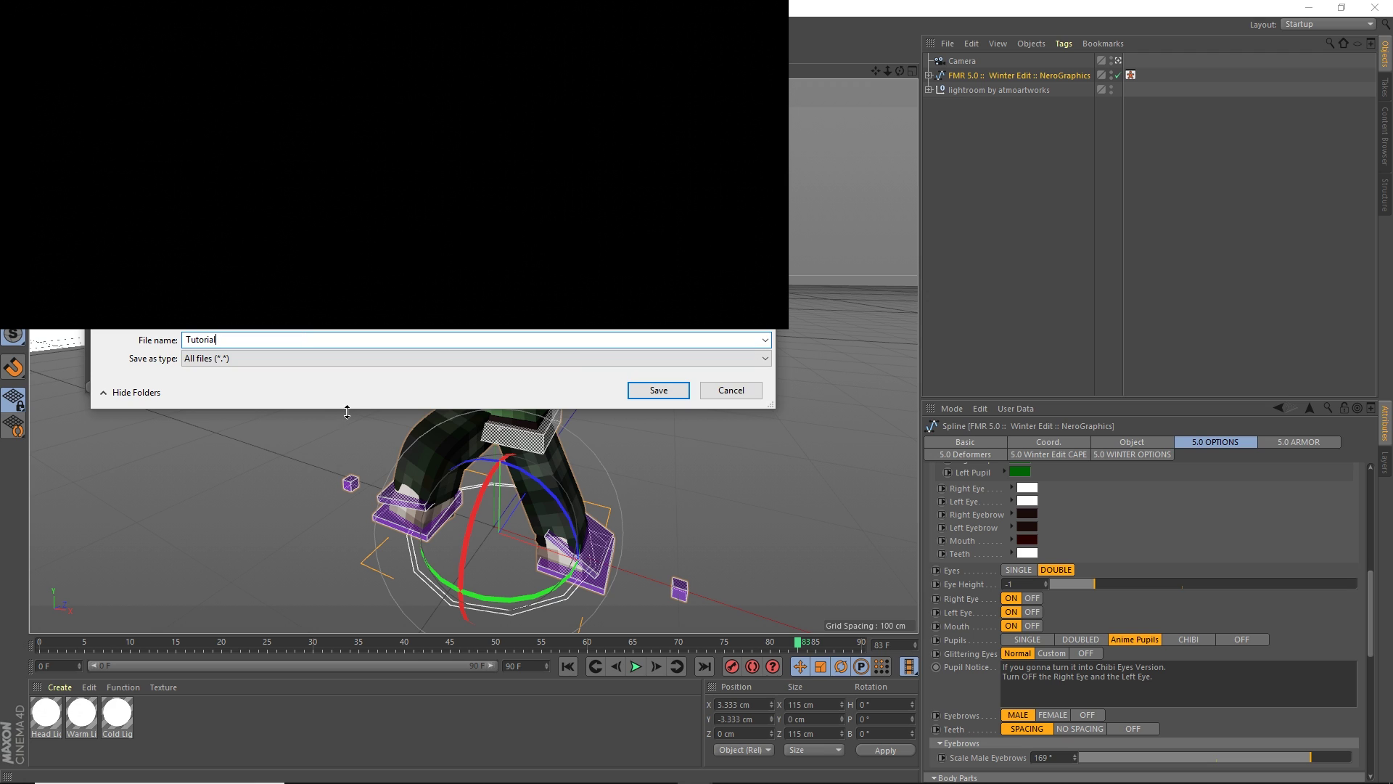
left_click(652, 390)
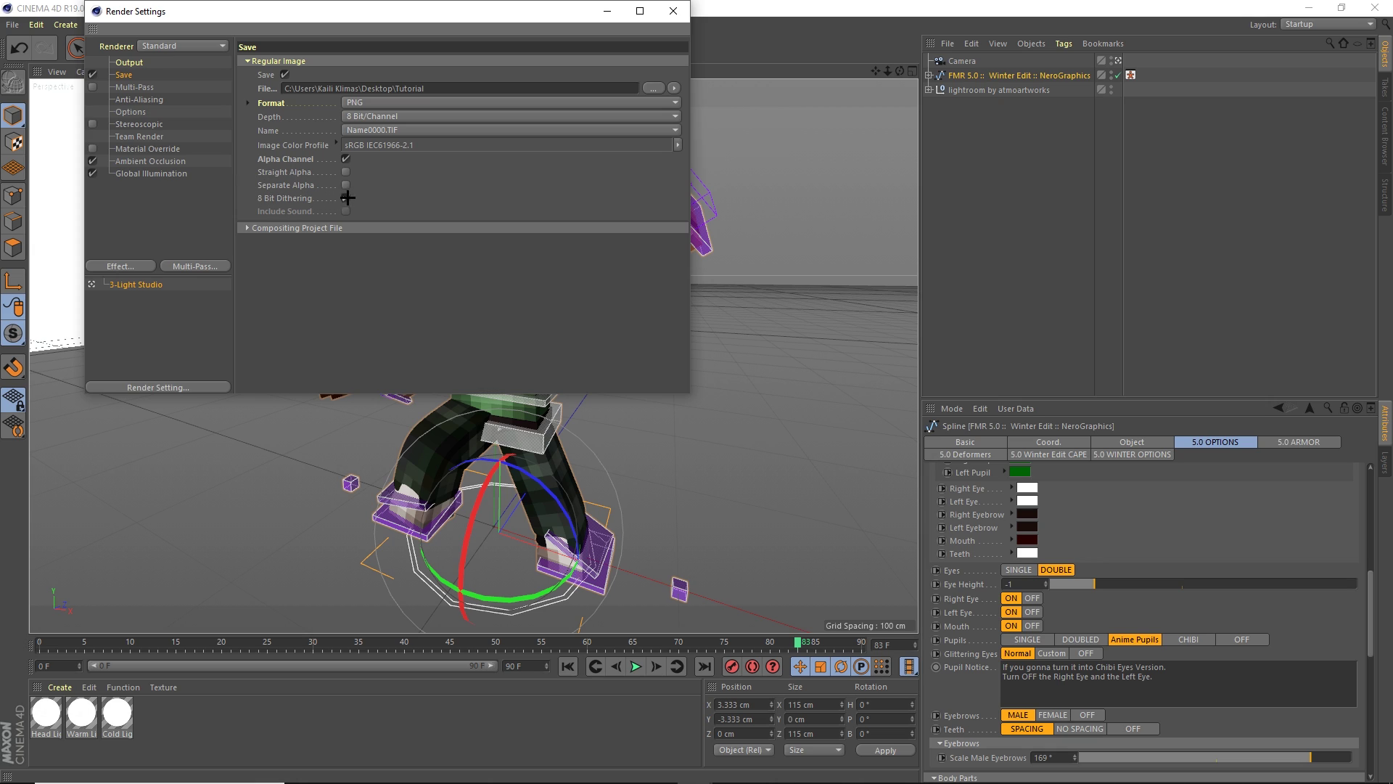
Review the Ambient Occlusion render settings and set the Global Illumination gamma to 0.4
left_click(150, 161)
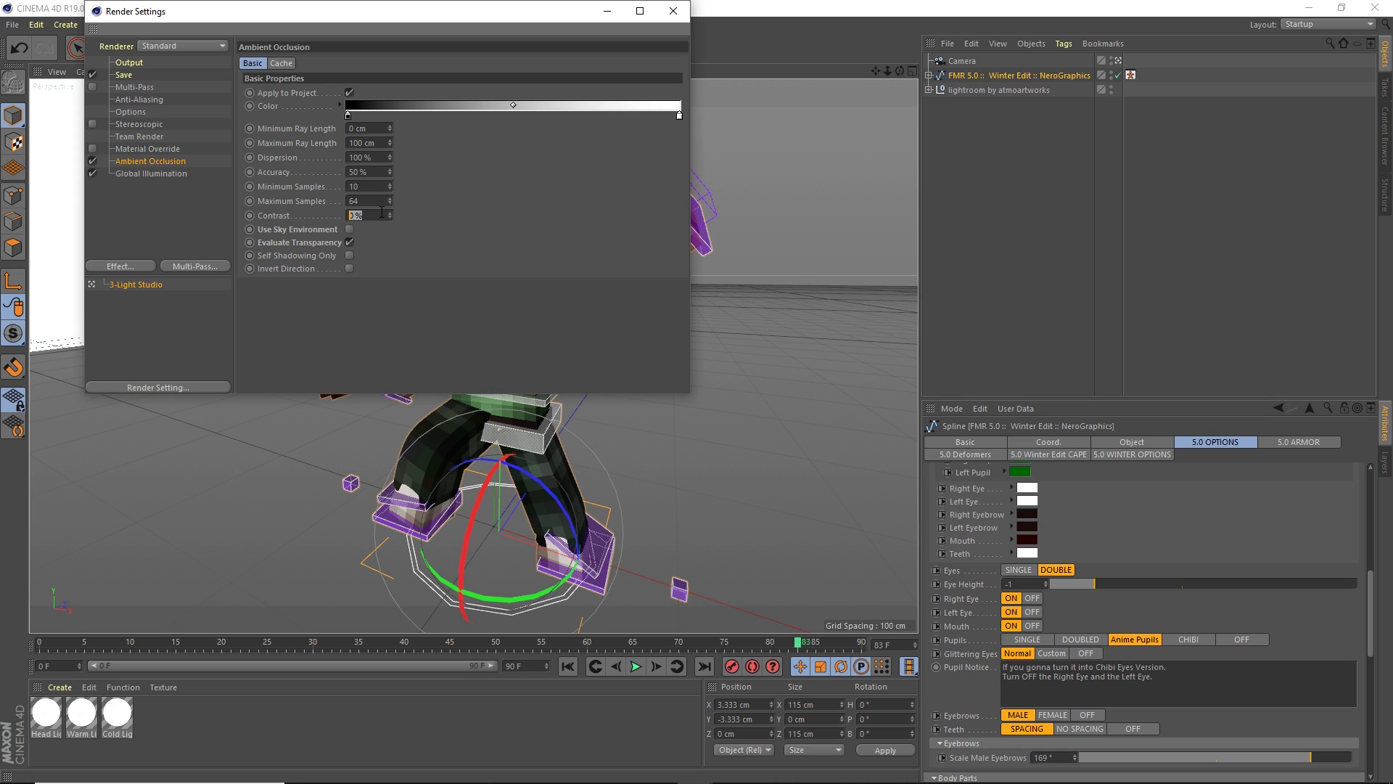
left_click(404, 262)
left_click(132, 173)
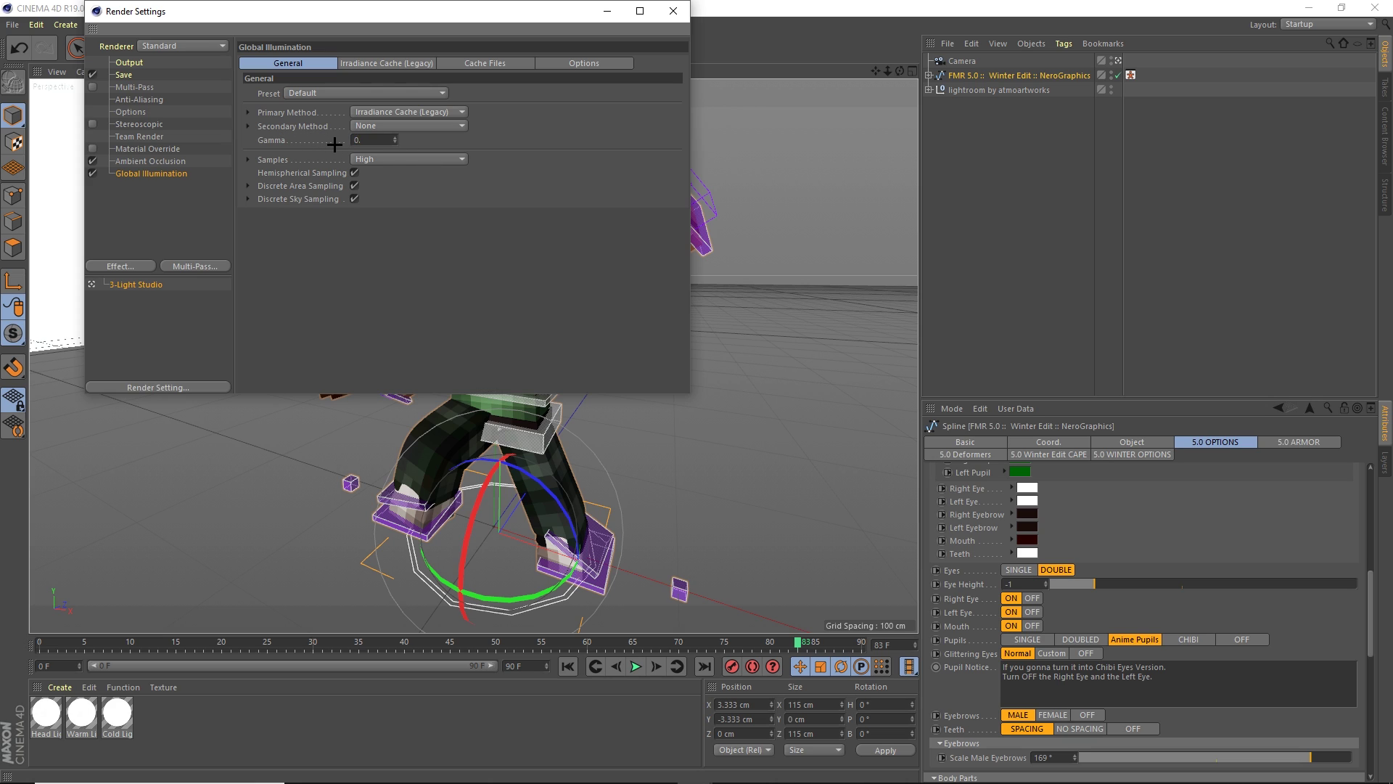
type("4")
key("Return")
left_click(674, 10)
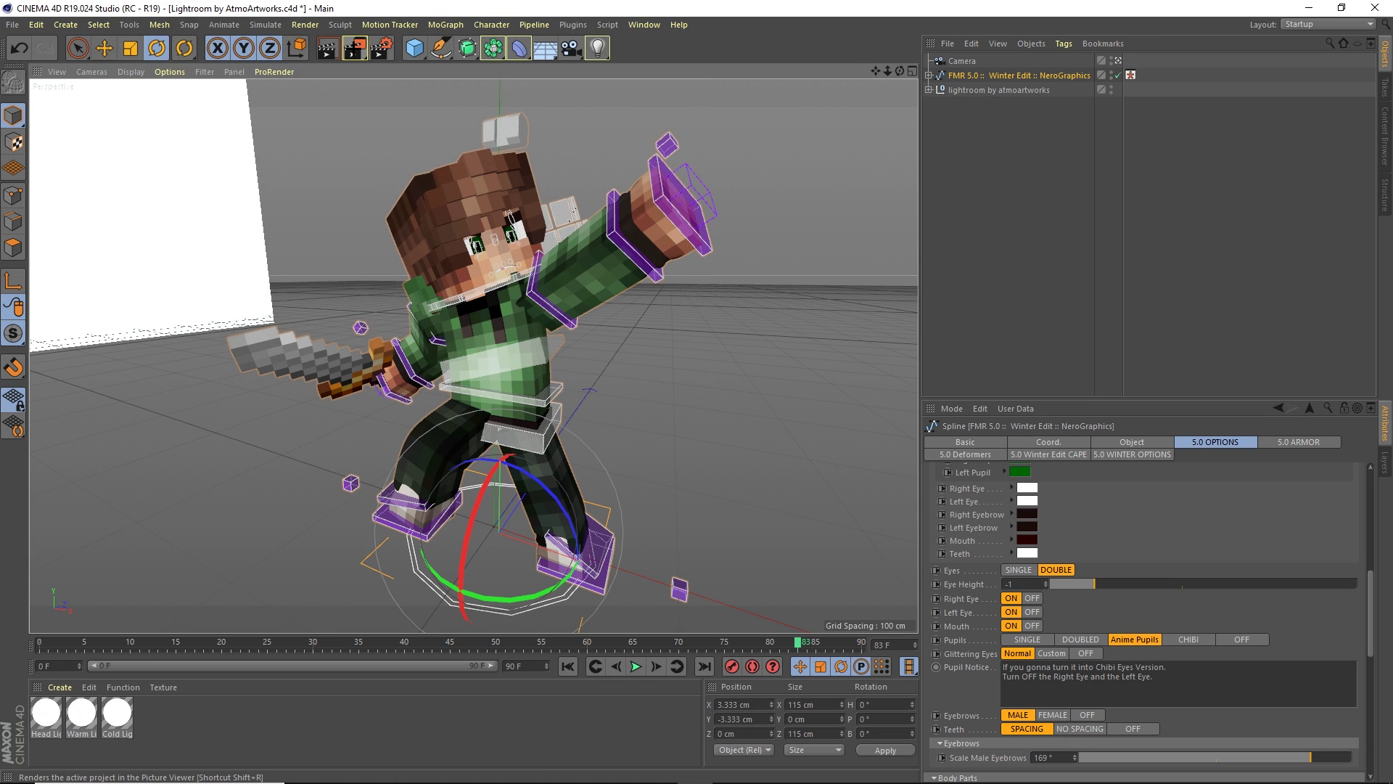
Render the posed character to the Picture Viewer and fit the whole image in view
left_click(354, 48)
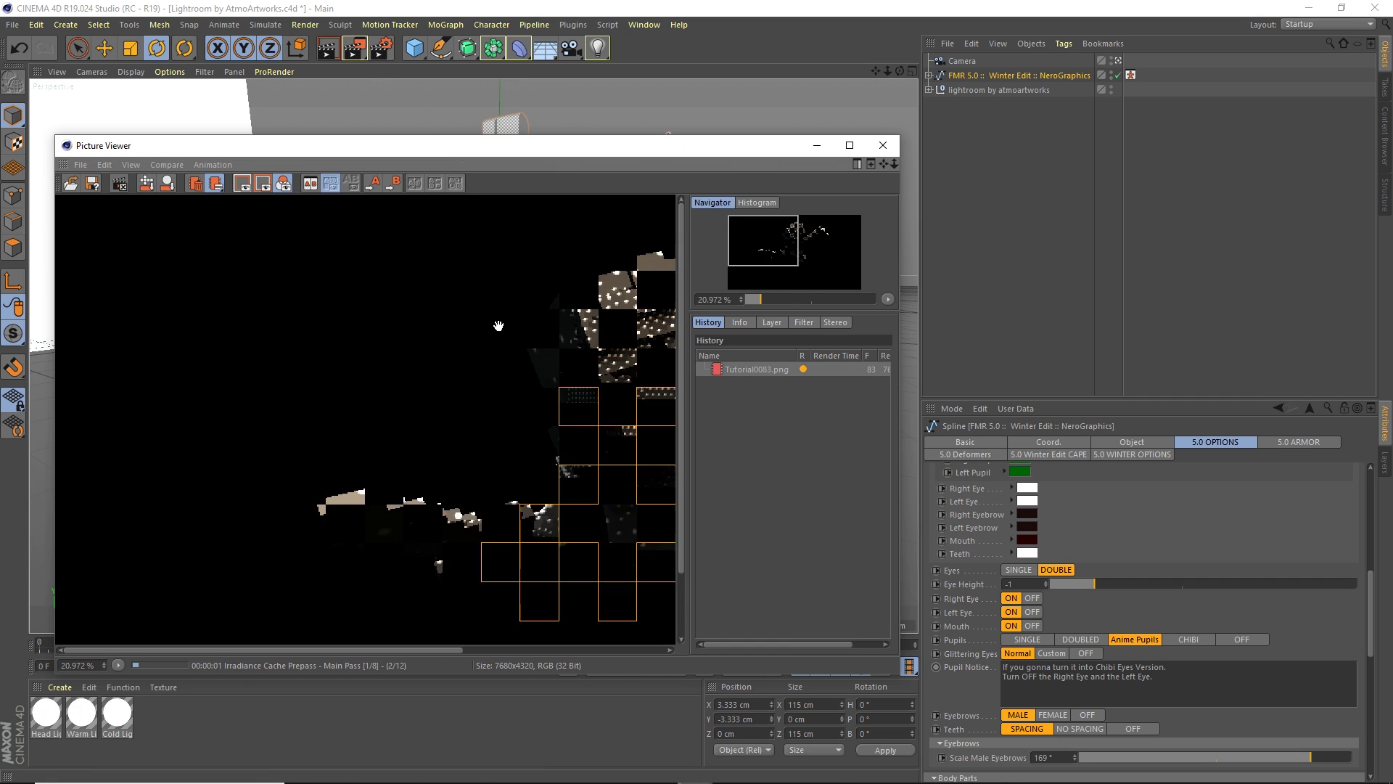
scroll(498, 326, "down", 3)
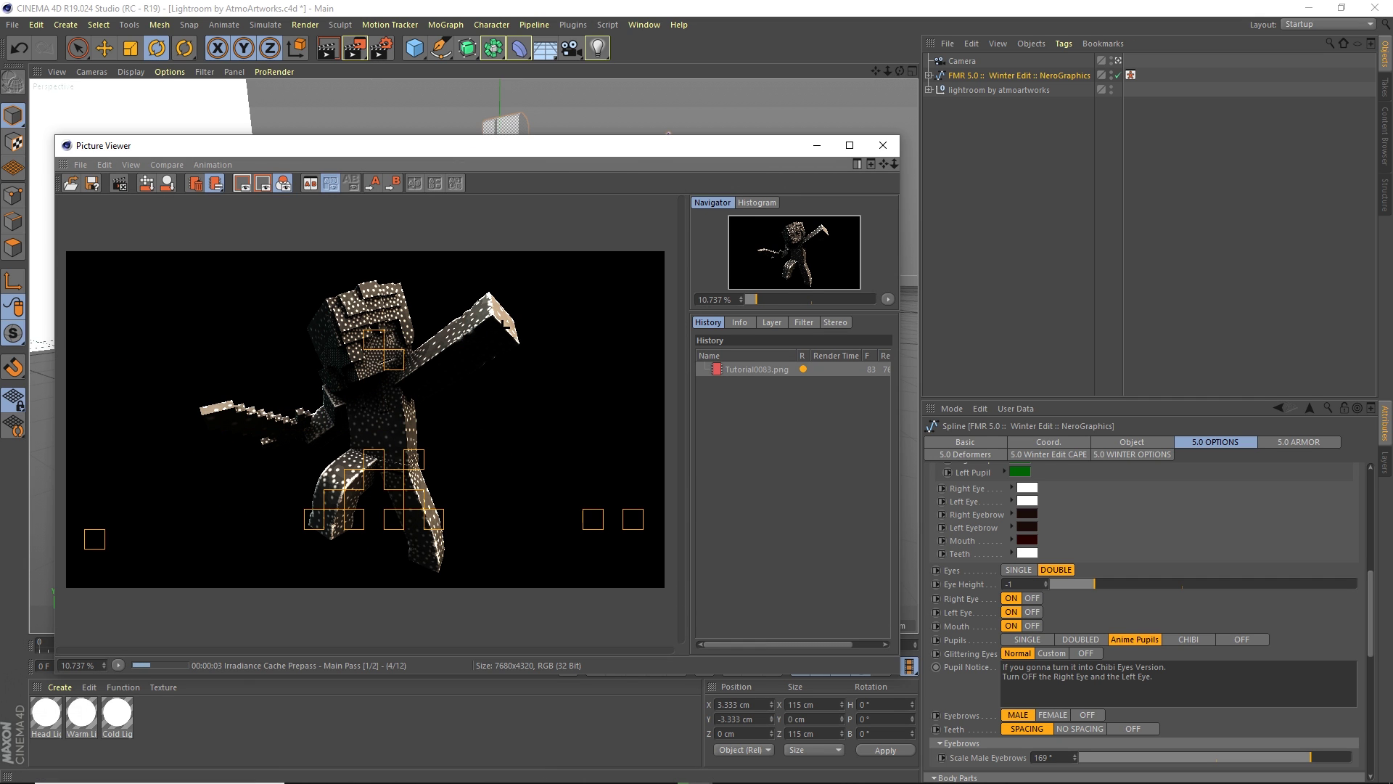